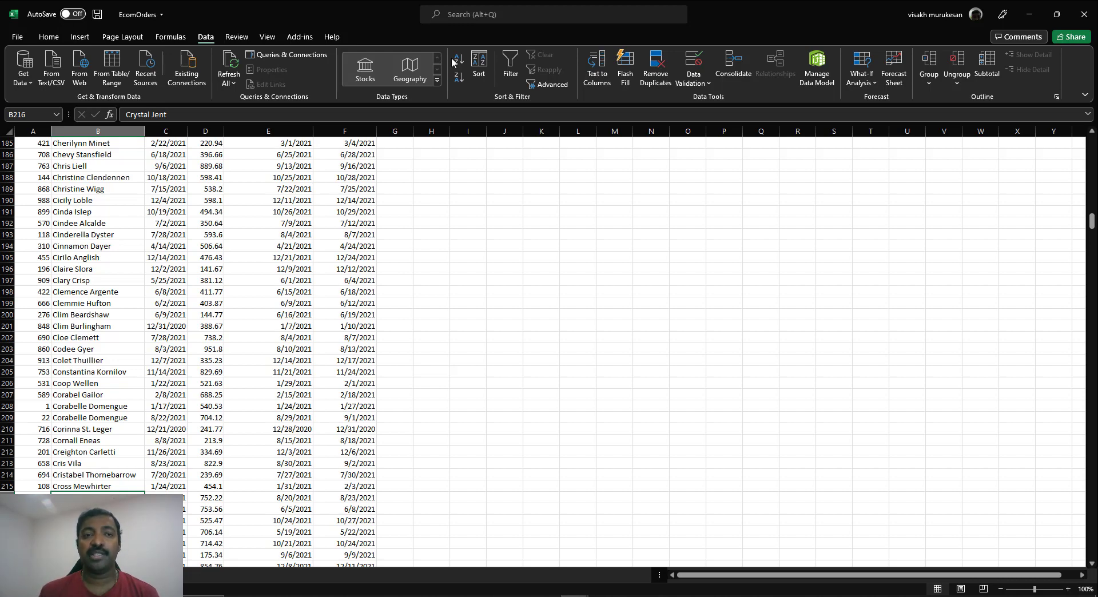
# Examine the order columns from the first row of the EcomOrders workbook and then those in the StoreOrders workbook
pyautogui.moveTo(1091, 220); pyautogui.dragTo(1080, 128)
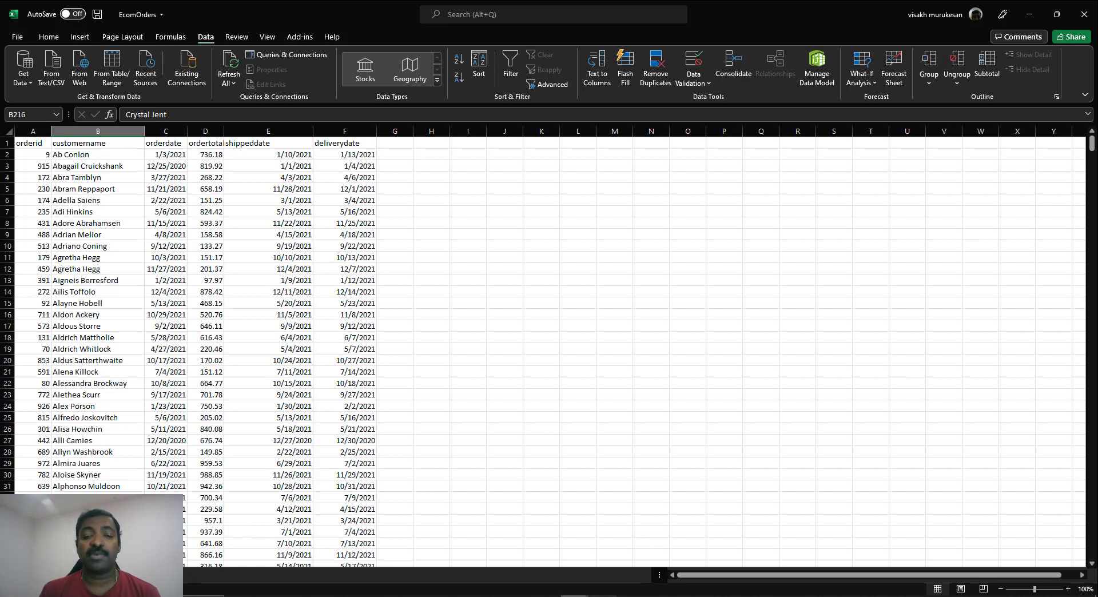
pyautogui.click(574, 595)
pyautogui.click(615, 565)
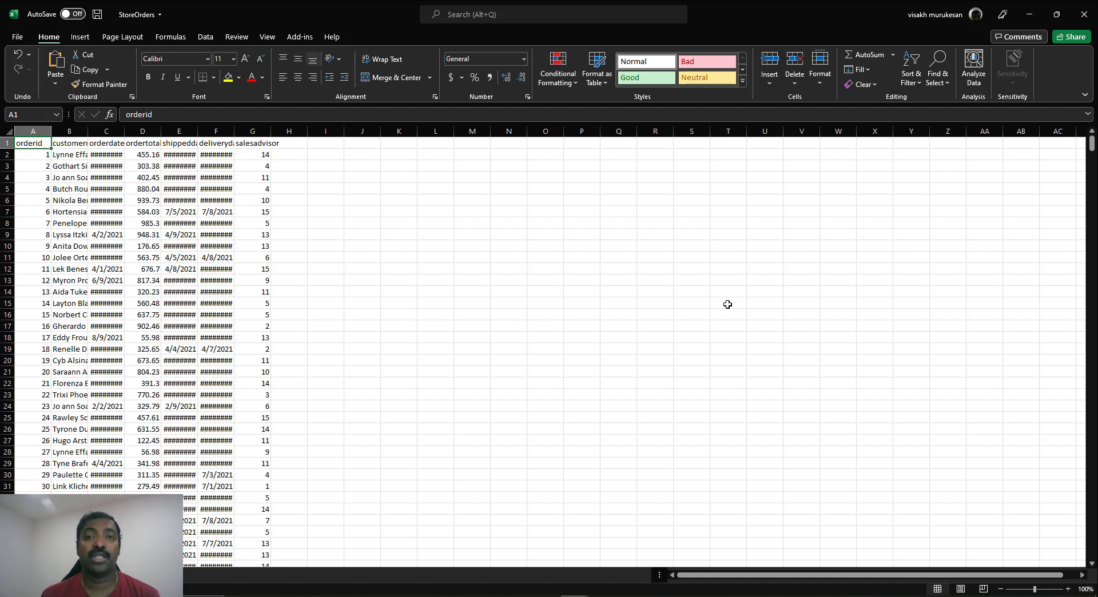
# Switch to the Azure portal in the browser and inspect the ecomorders and storeorders containers of the vissynacct storage account
pyautogui.hotkey('alt', 'Tab')
pyautogui.click(366, 9)
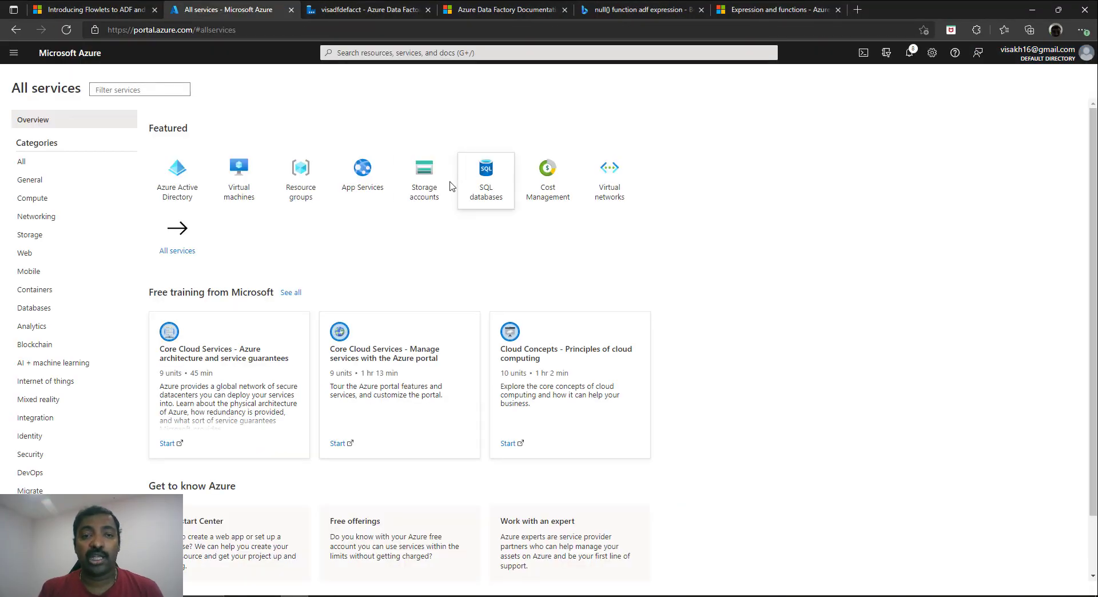
pyautogui.click(441, 189)
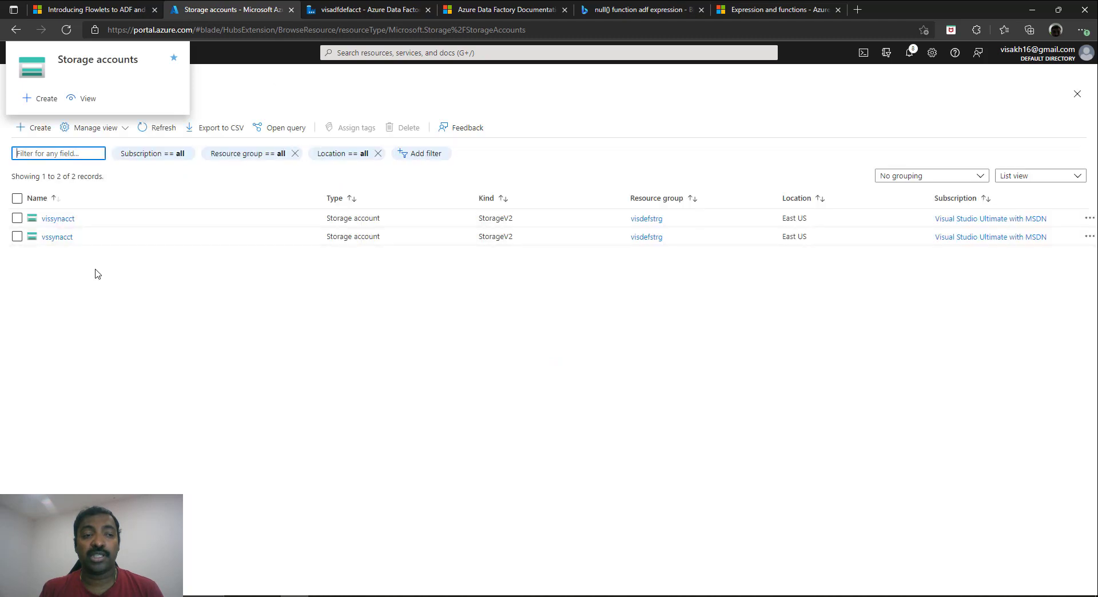
pyautogui.click(58, 218)
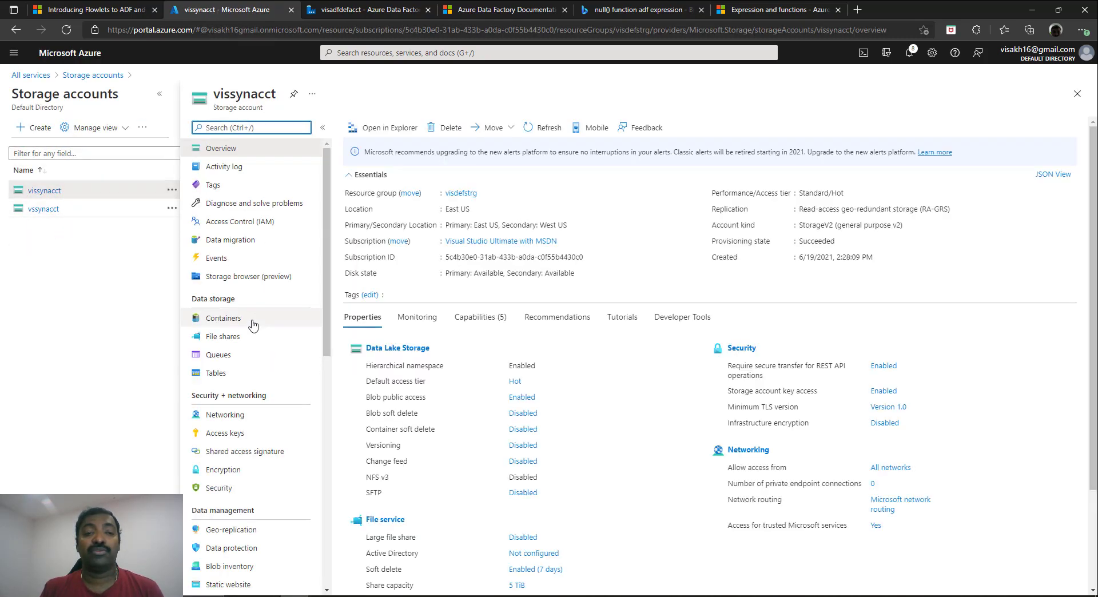
pyautogui.click(252, 319)
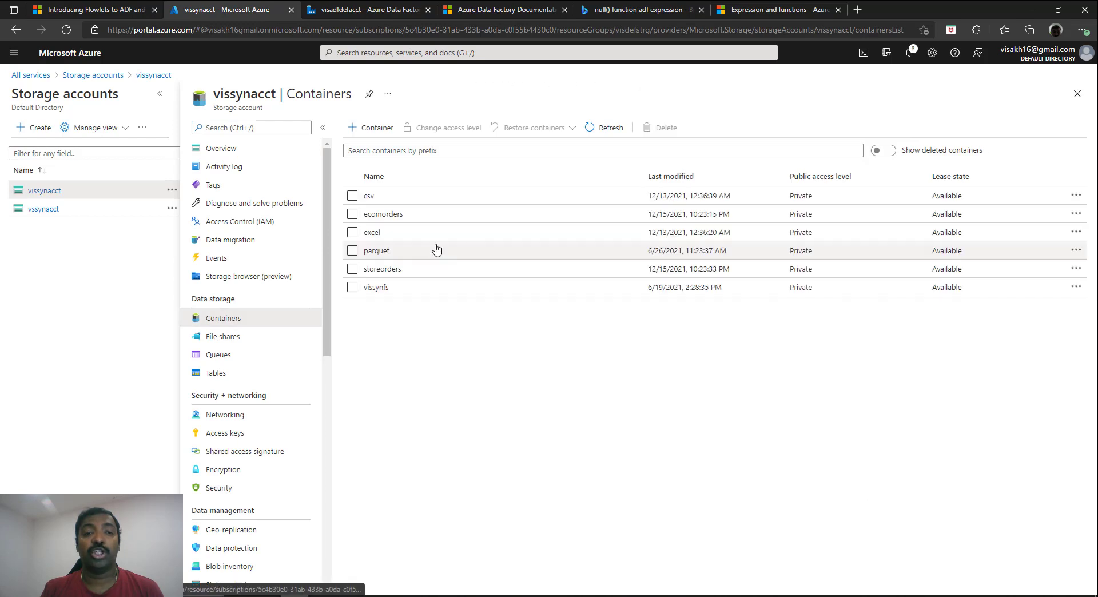
pyautogui.click(417, 214)
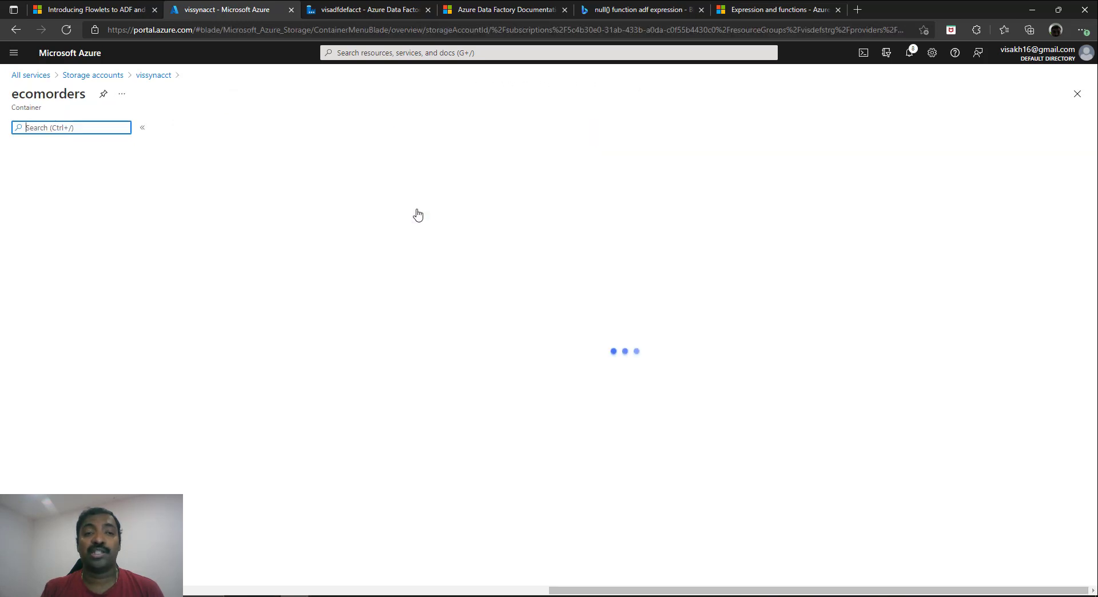
pyautogui.click(147, 76)
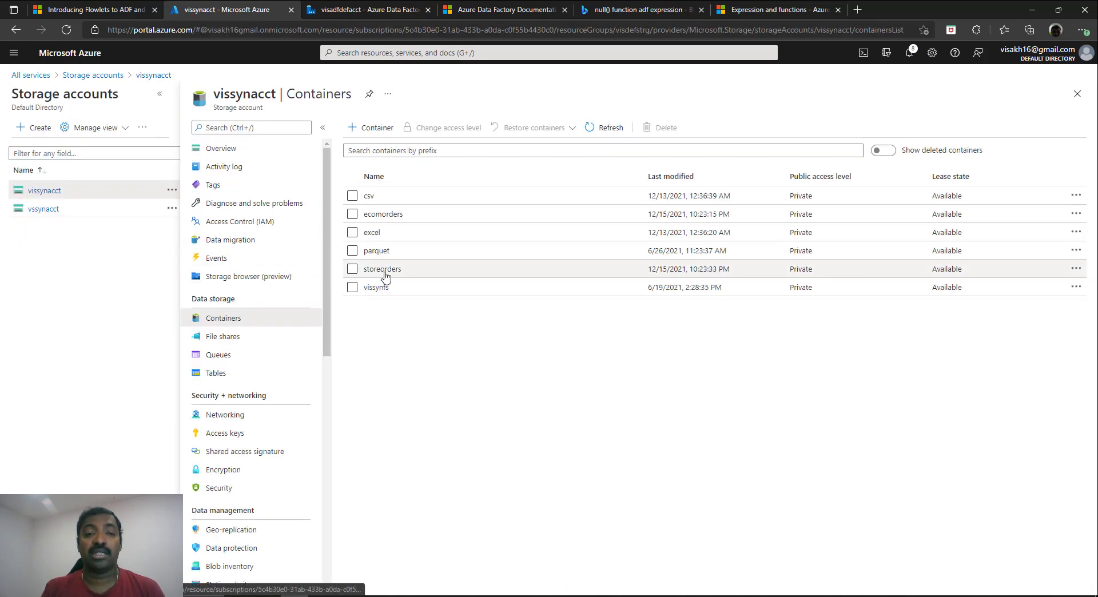
pyautogui.click(385, 276)
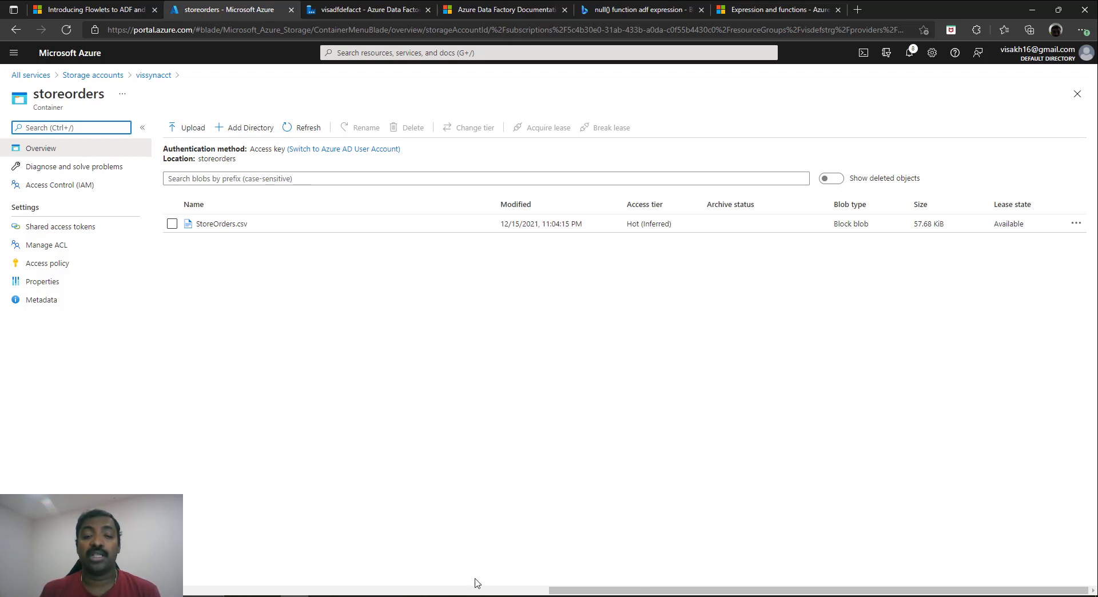
# Switch to SQL Server Management Studio and review the query and results for the dbo.Orders table
pyautogui.hotkey('alt', 'Tab')
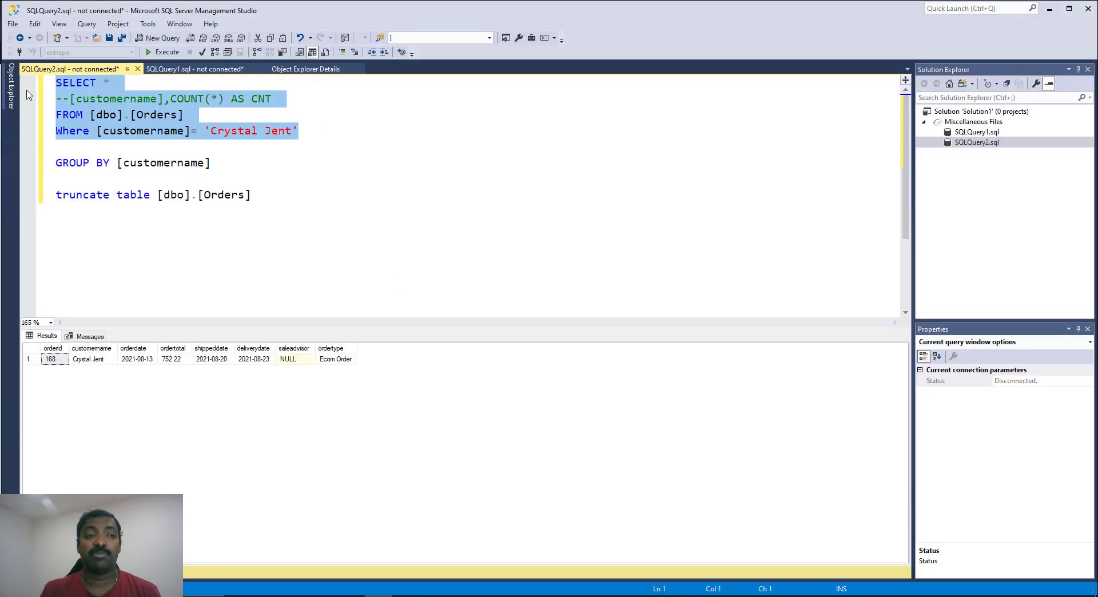
pyautogui.moveTo(11, 91)
pyautogui.click(104, 427)
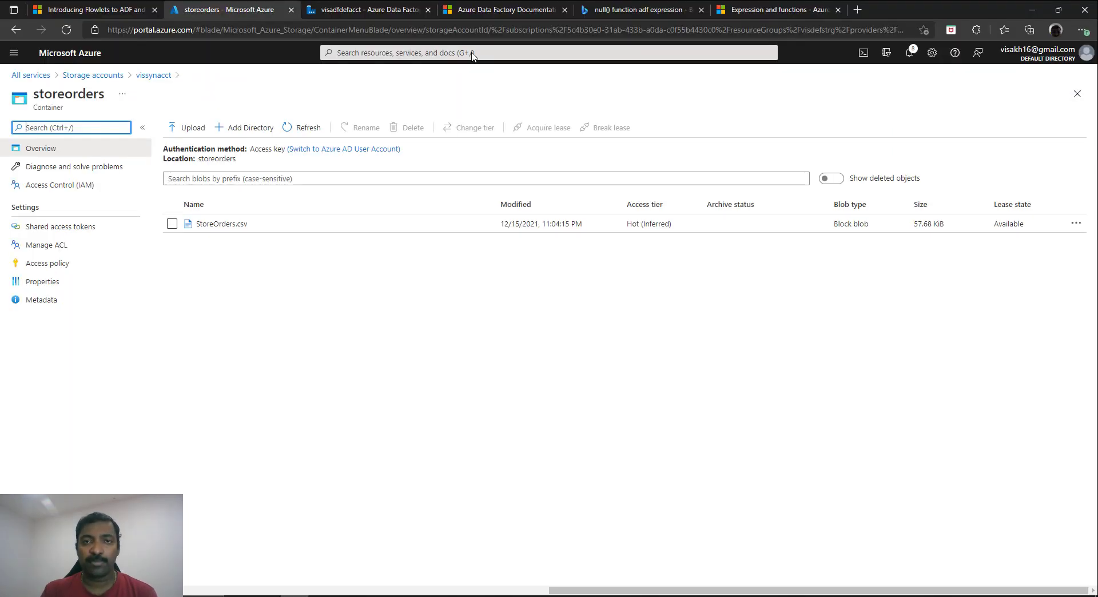
# Open the authoring area of the visadfdefacct data factory and create a new flowlet
pyautogui.click(401, 10)
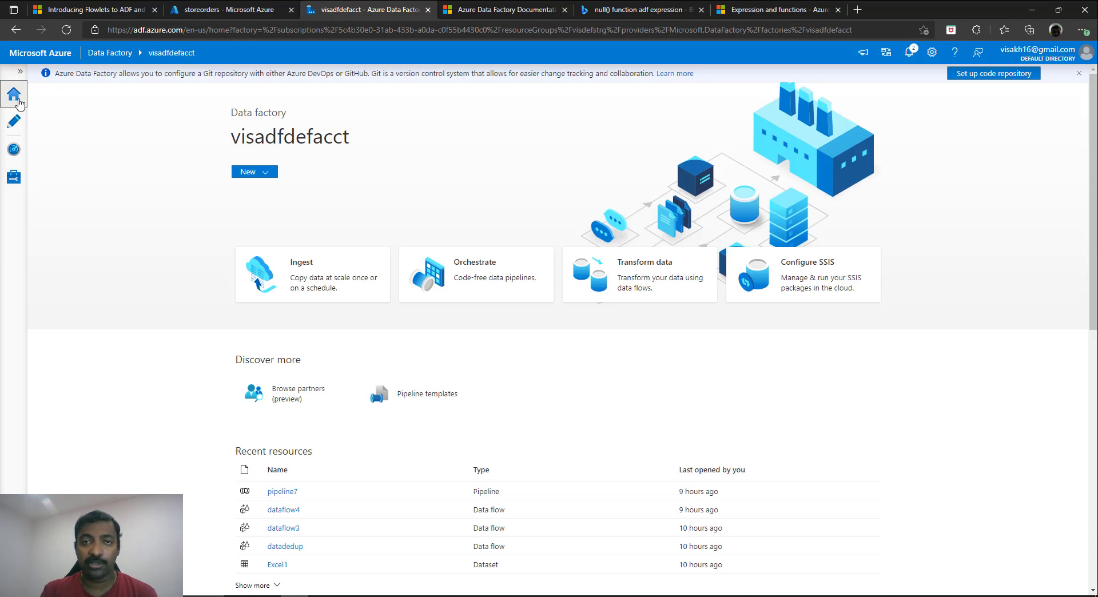
pyautogui.click(20, 130)
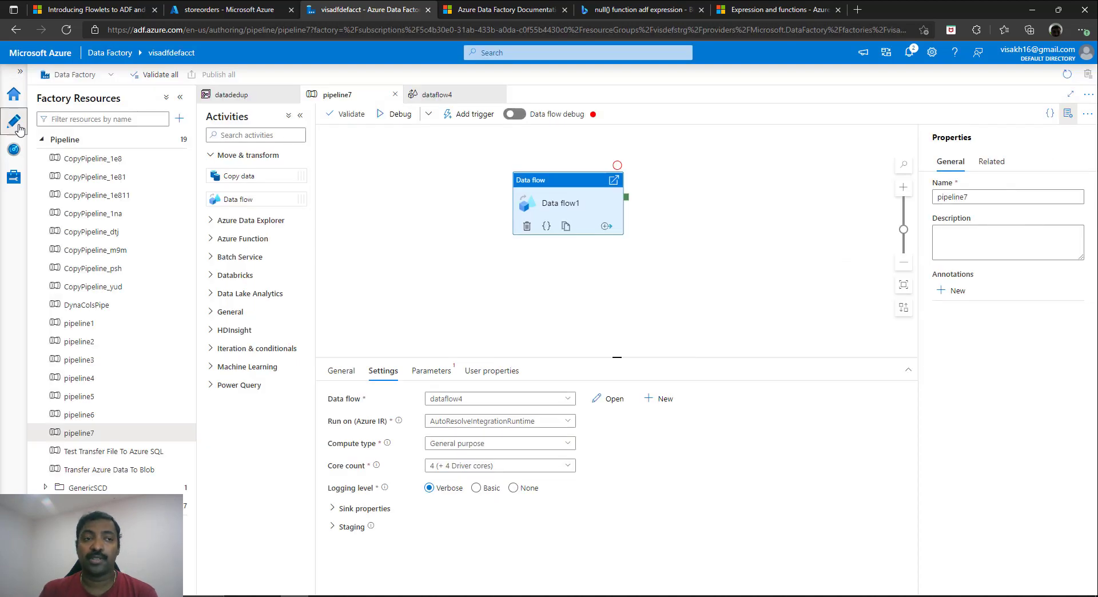
pyautogui.click(86, 140)
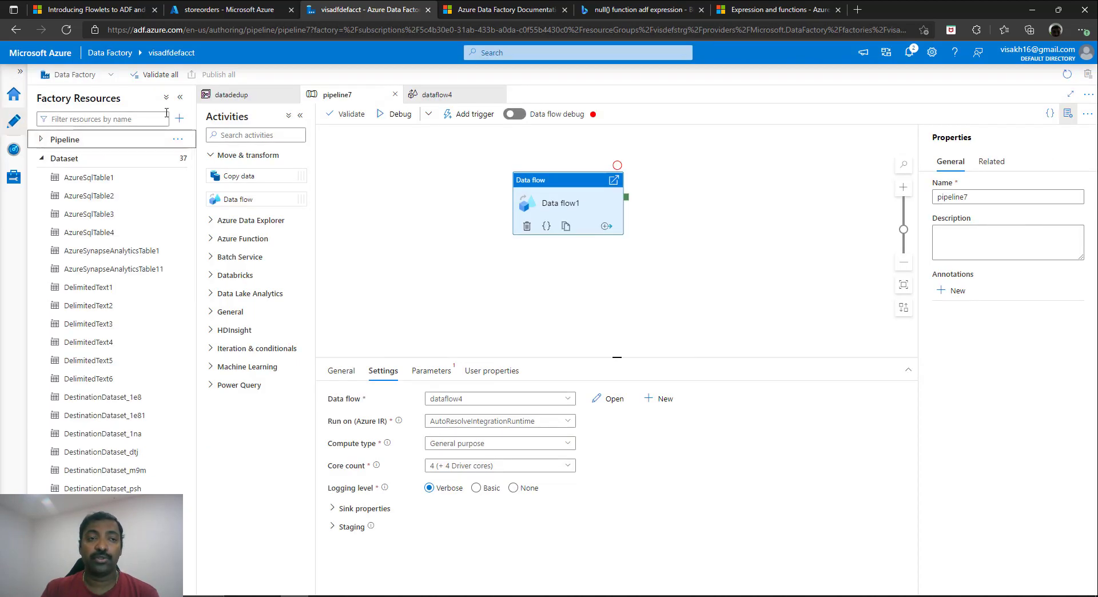
pyautogui.click(179, 118)
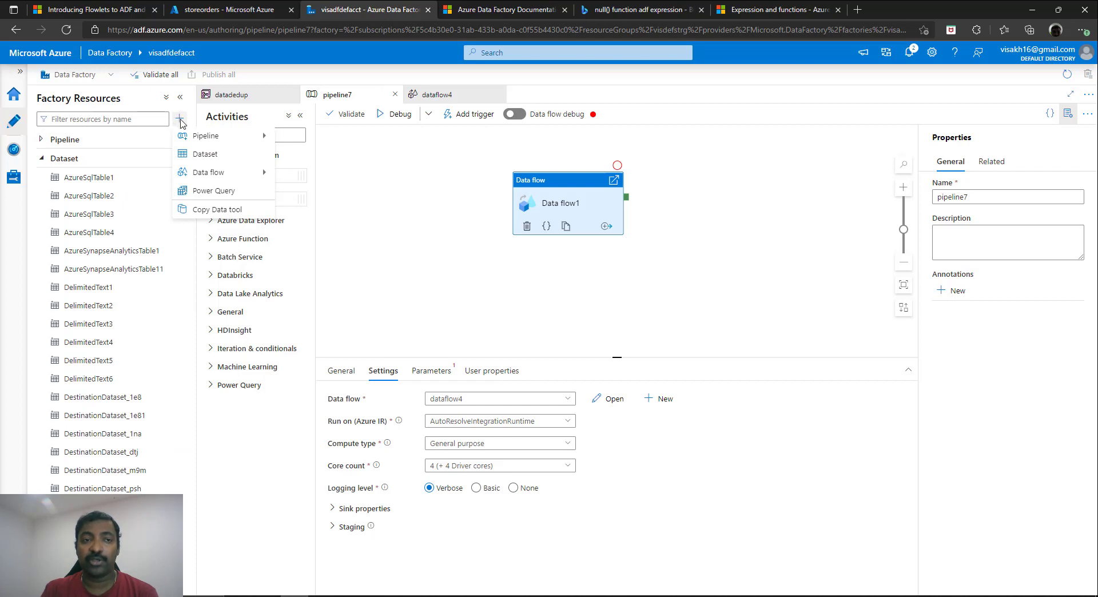
pyautogui.moveTo(207, 143)
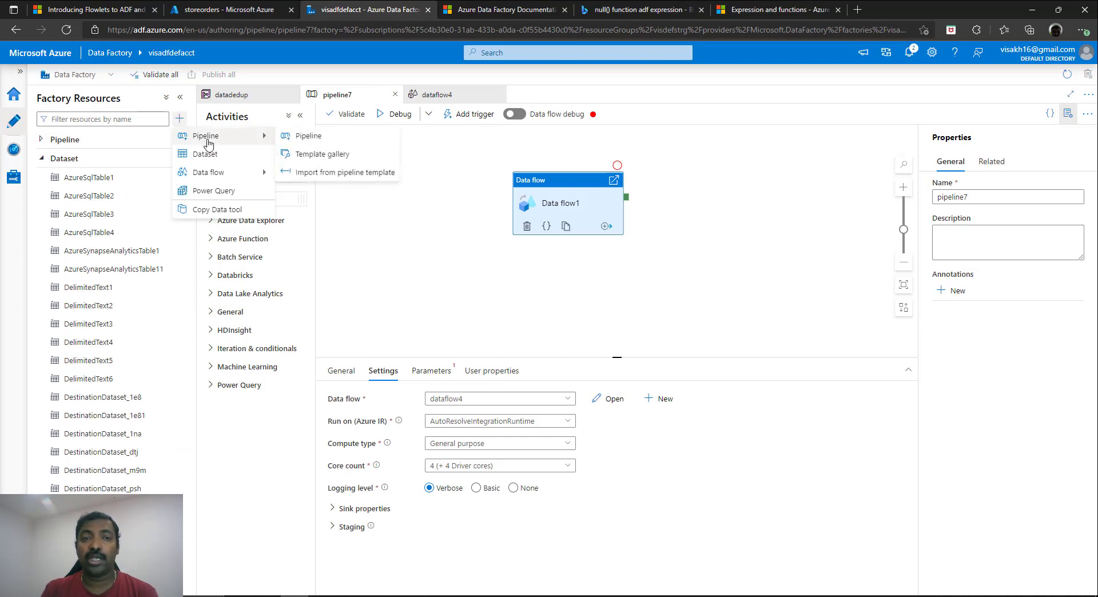
pyautogui.moveTo(220, 171)
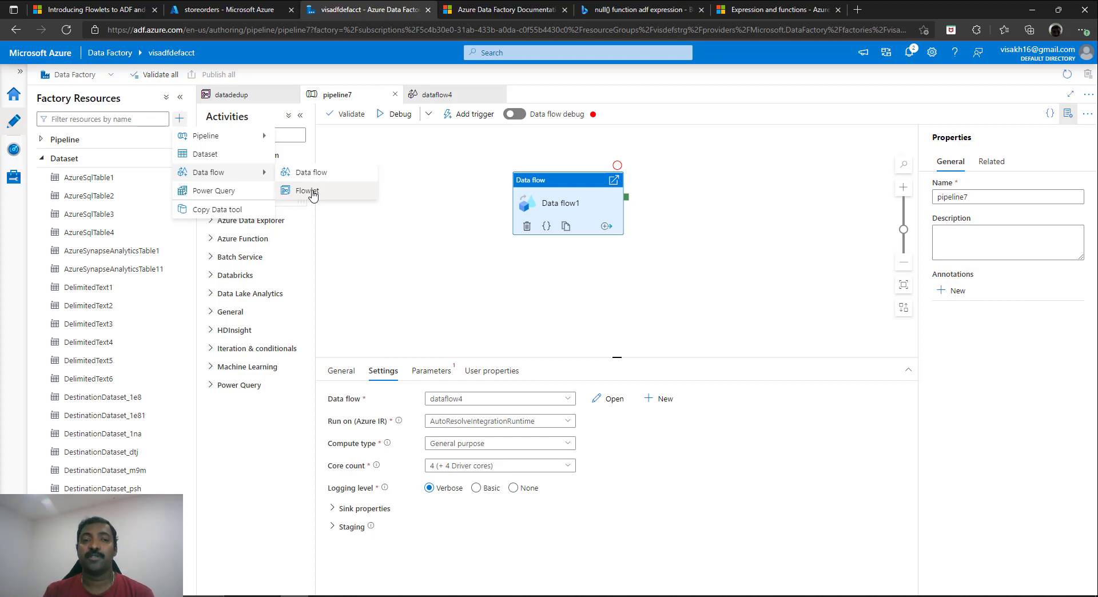
pyautogui.click(314, 195)
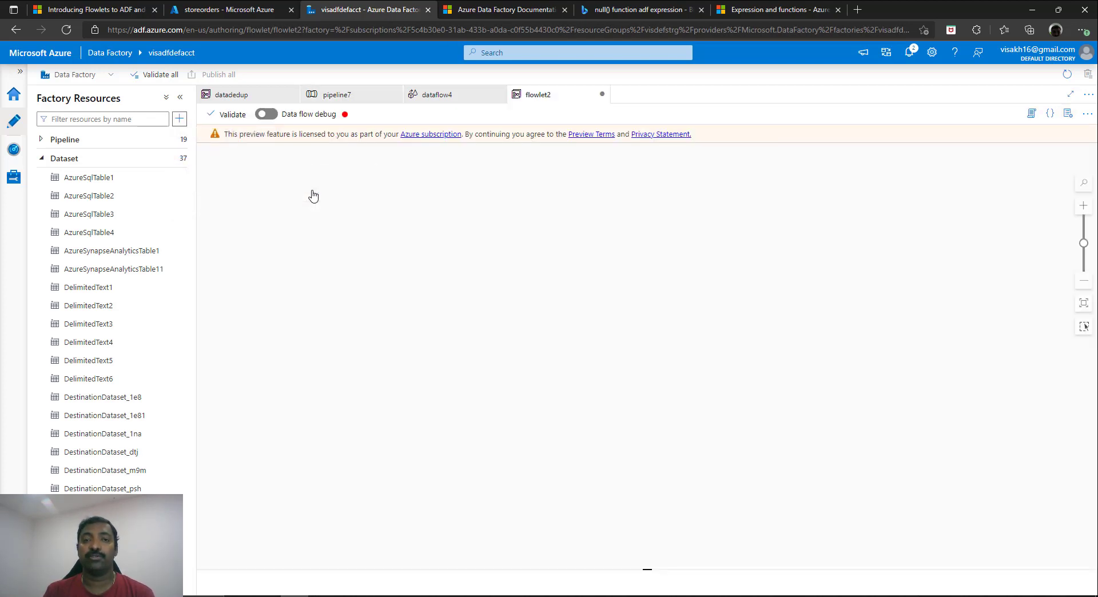
# Turn on data flow debug with AutoResolveIntegrationRuntime and a 1 hour time to live, and add an input to the flowlet
pyautogui.click(267, 114)
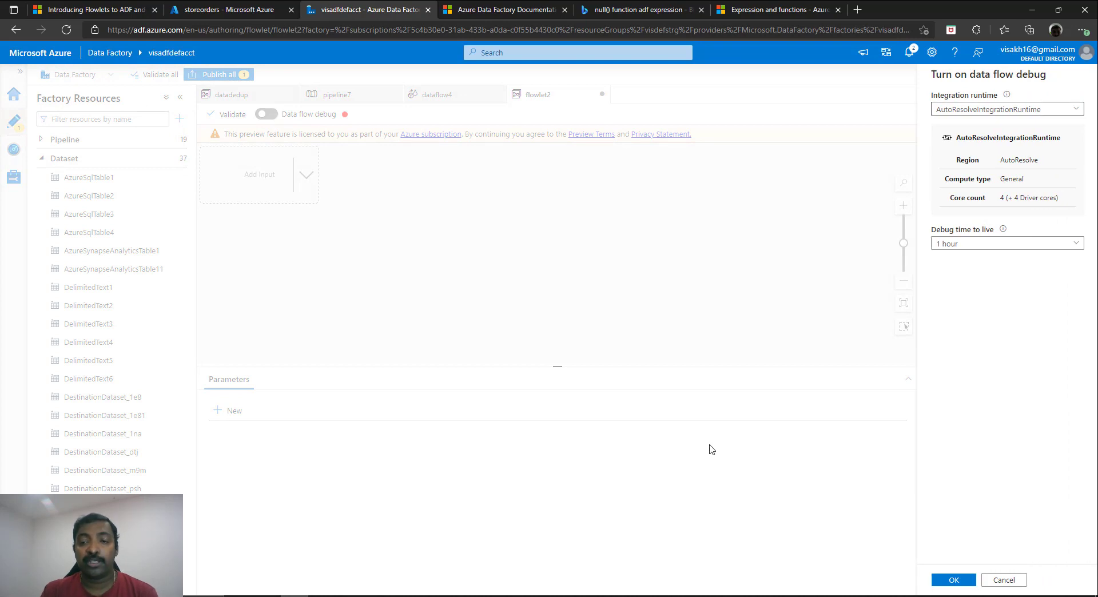
pyautogui.click(954, 580)
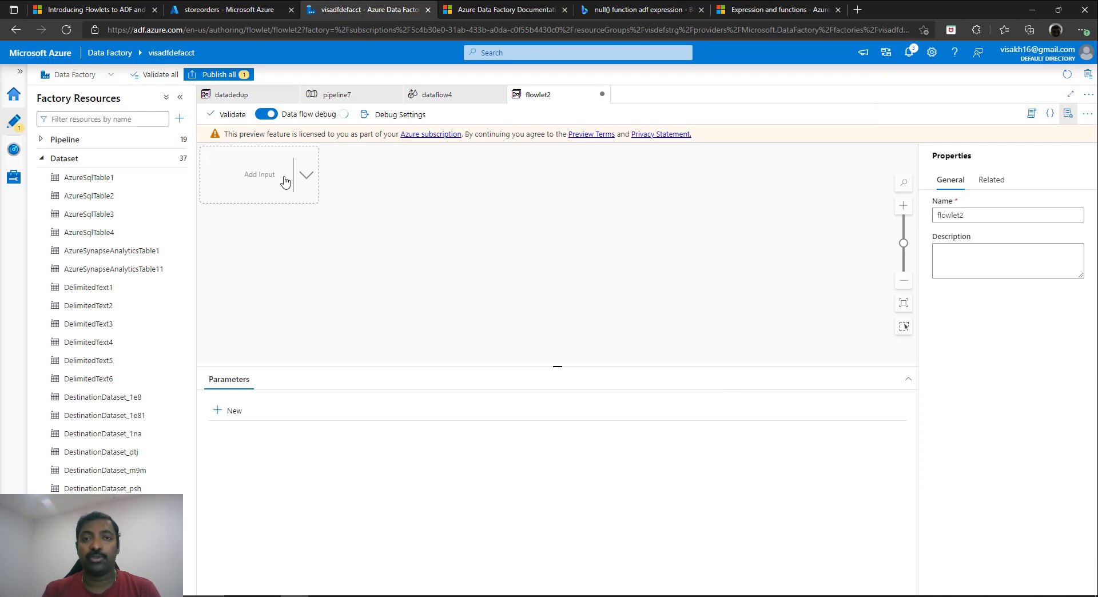
pyautogui.click(312, 181)
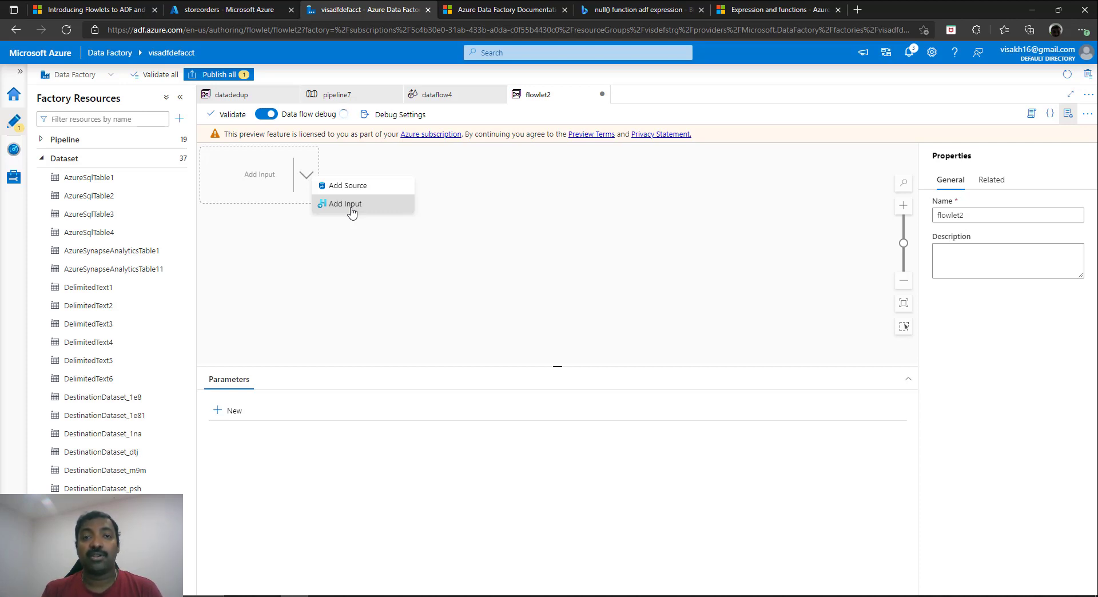
pyautogui.click(381, 207)
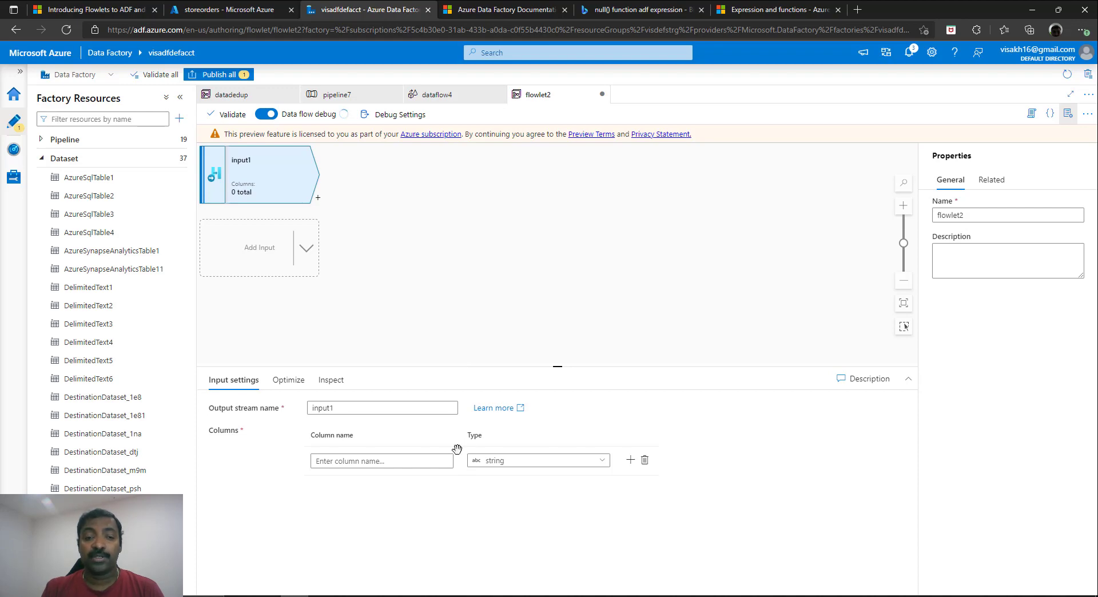
# Check the EcomOrders and StoreOrders column headers in Excel, including salesadvisor, against the flowlet input's column list
pyautogui.click(435, 462)
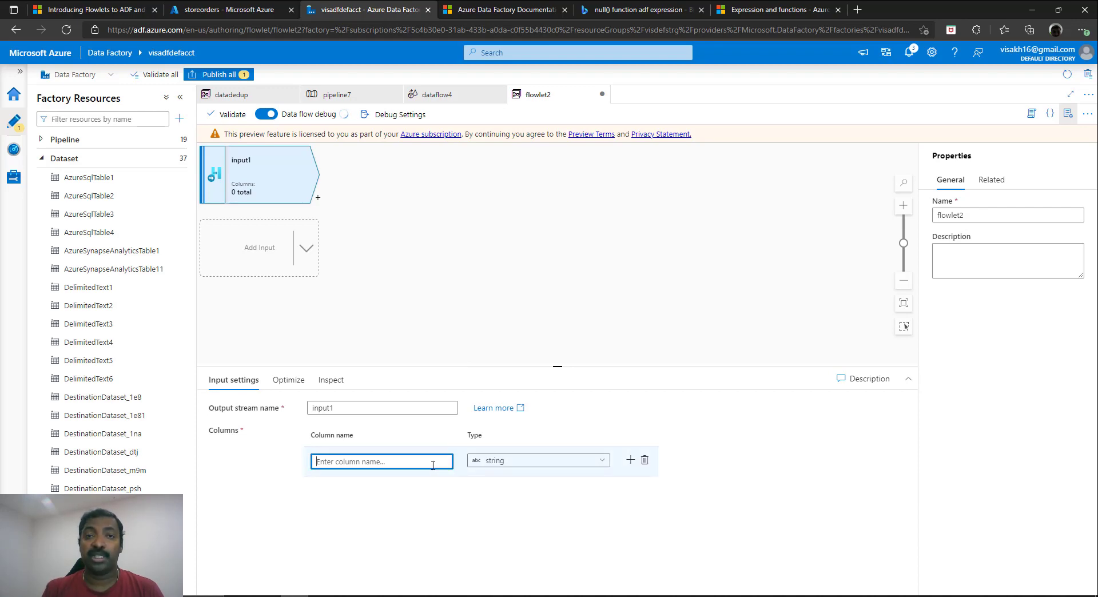
pyautogui.click(562, 594)
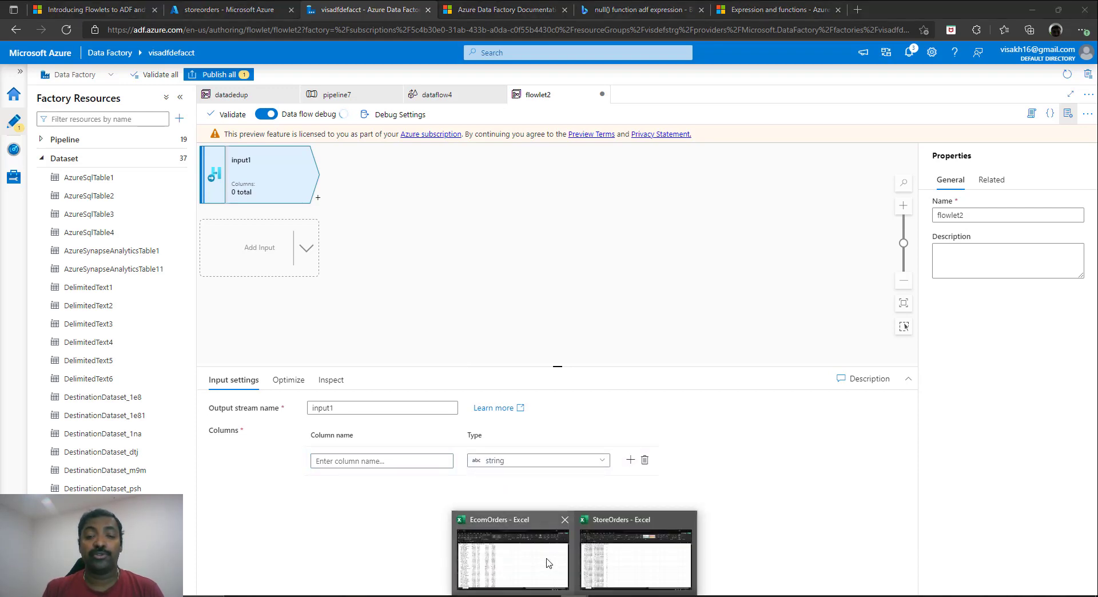
pyautogui.click(548, 564)
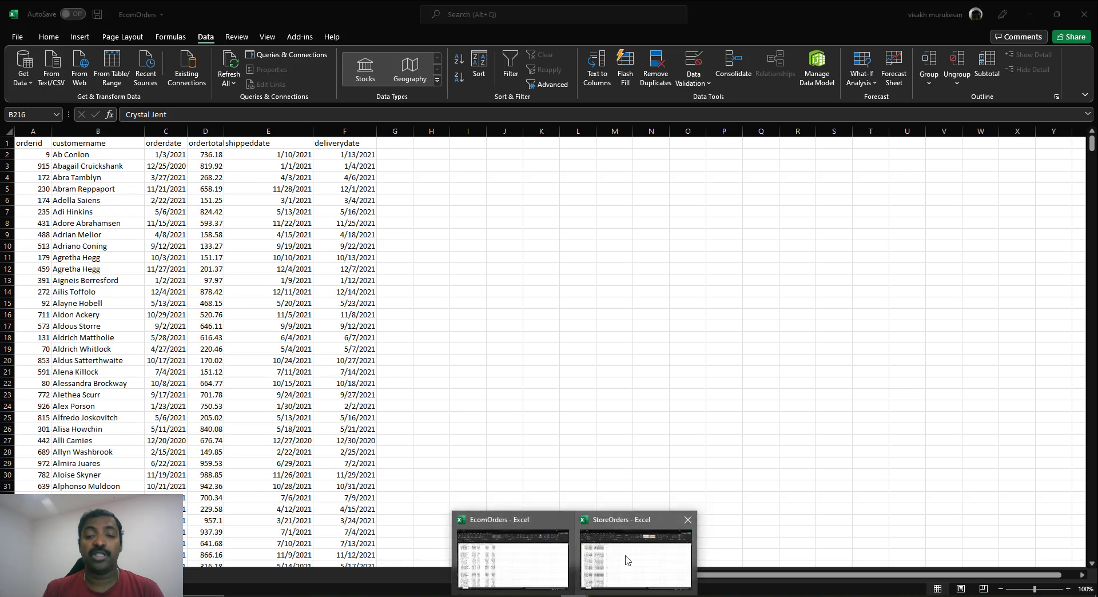
pyautogui.click(626, 561)
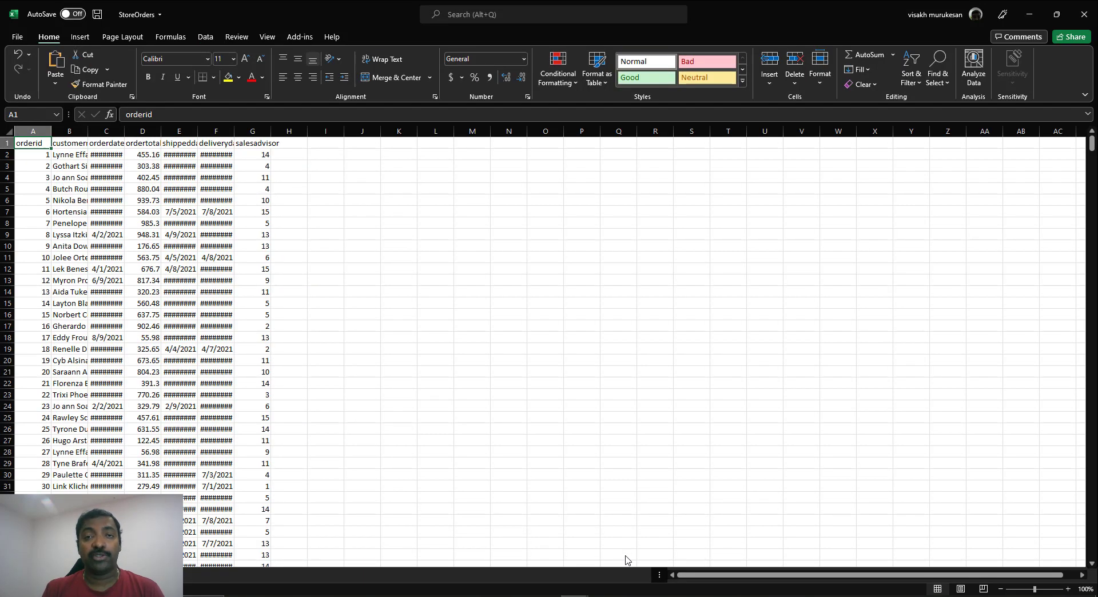
pyautogui.click(261, 143)
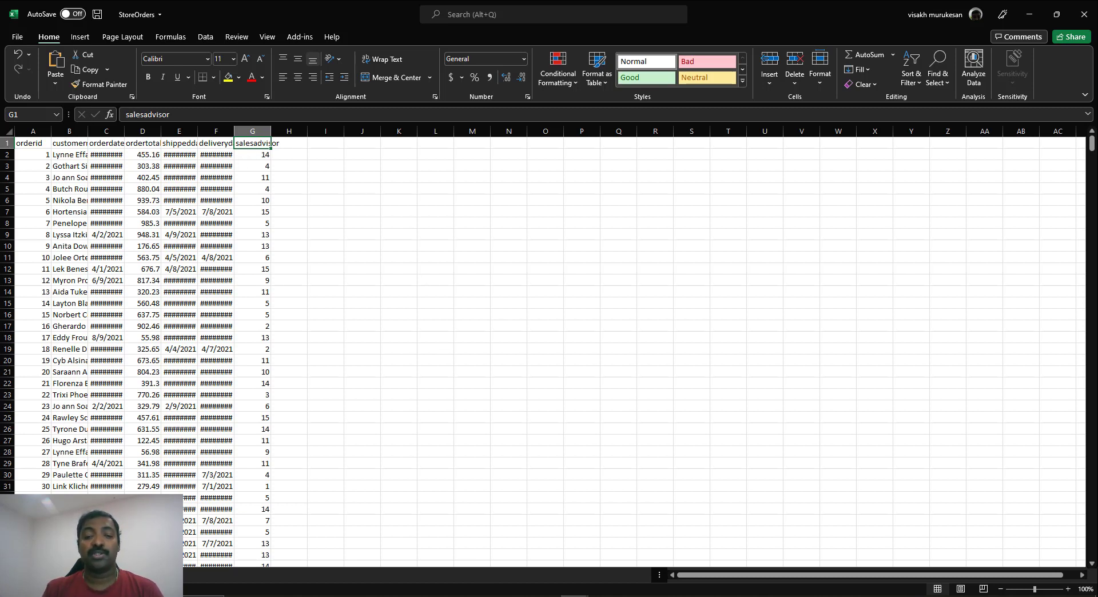
pyautogui.click(320, 596)
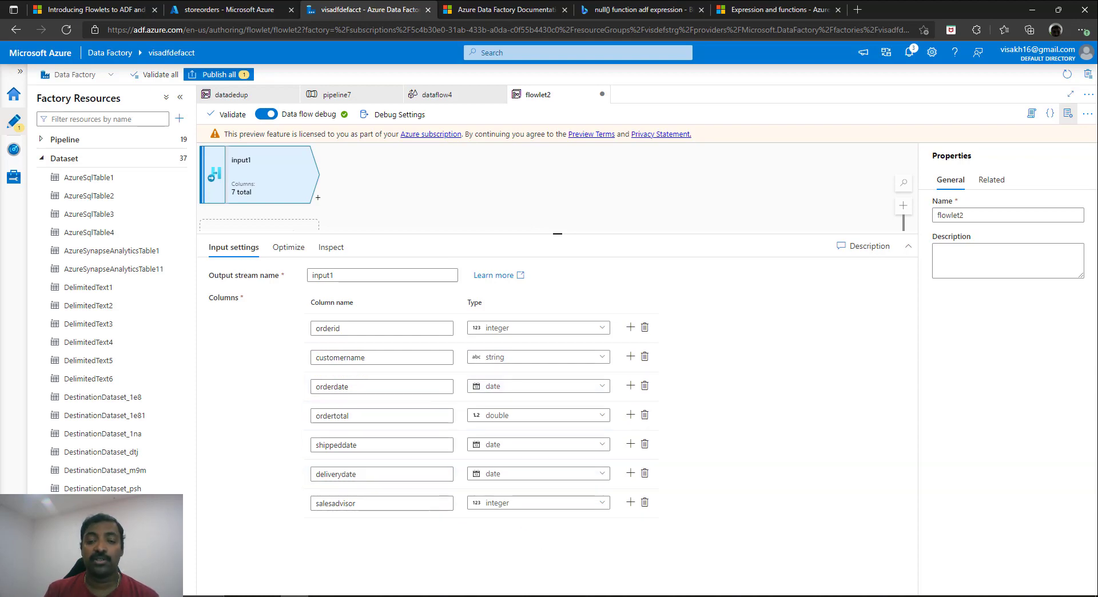
# Compare the salesadvisor column in StoreOrders with the columns of EcomOrders in Excel, and return to the flowlet in Data Factory
pyautogui.moveTo(574, 595)
pyautogui.click(534, 567)
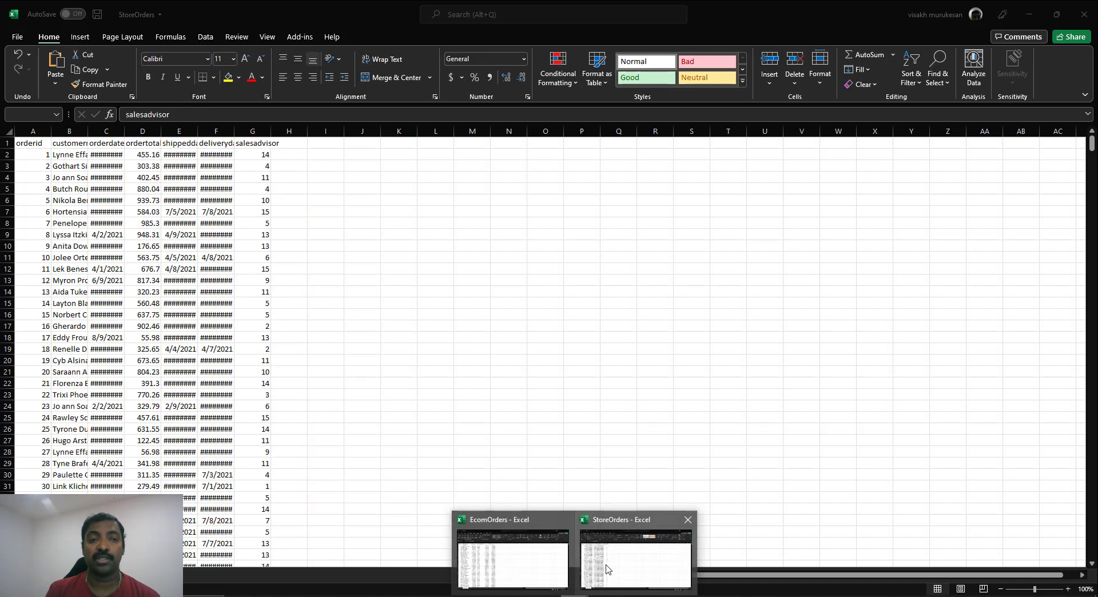
pyautogui.click(606, 569)
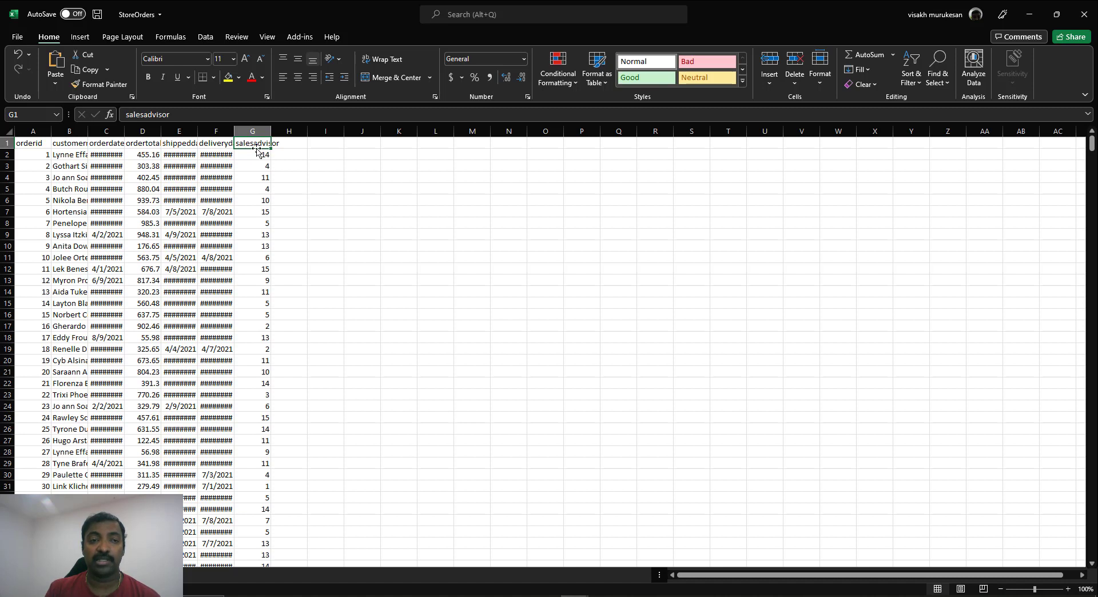
pyautogui.moveTo(574, 595)
pyautogui.click(516, 553)
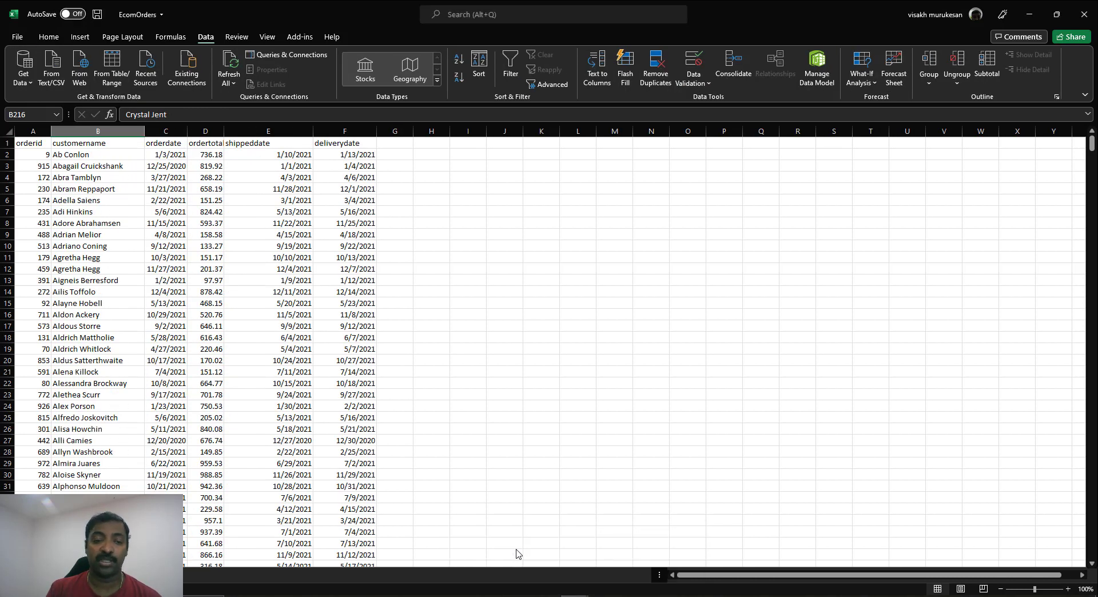
pyautogui.click(294, 595)
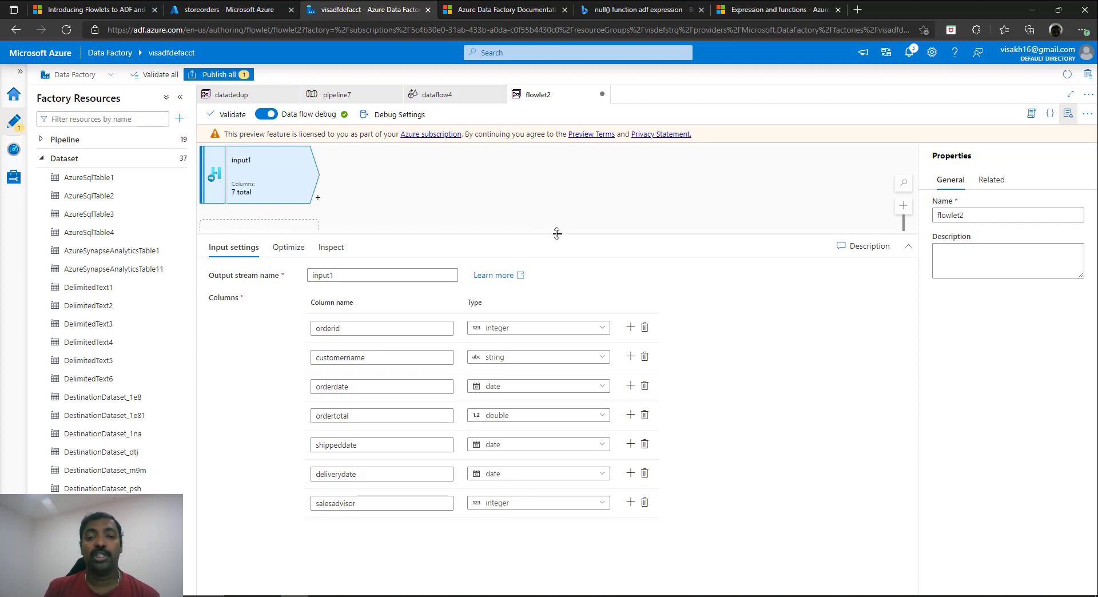
# Add a Conditional Split after input1 and set it to split on all matching conditions
pyautogui.moveTo(557, 232); pyautogui.dragTo(558, 309)
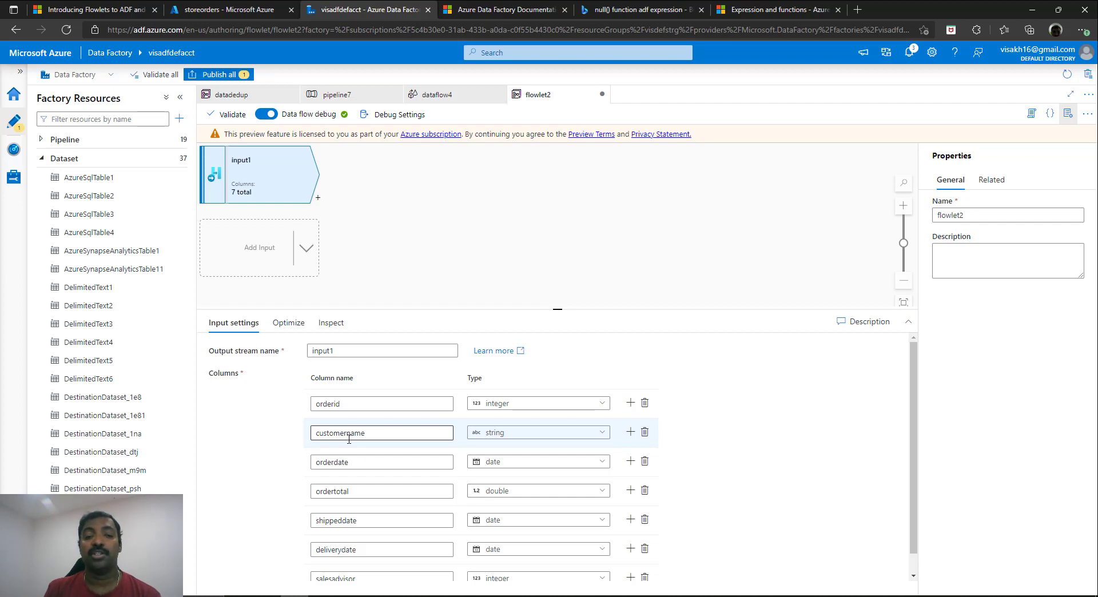
pyautogui.click(319, 201)
pyautogui.click(360, 263)
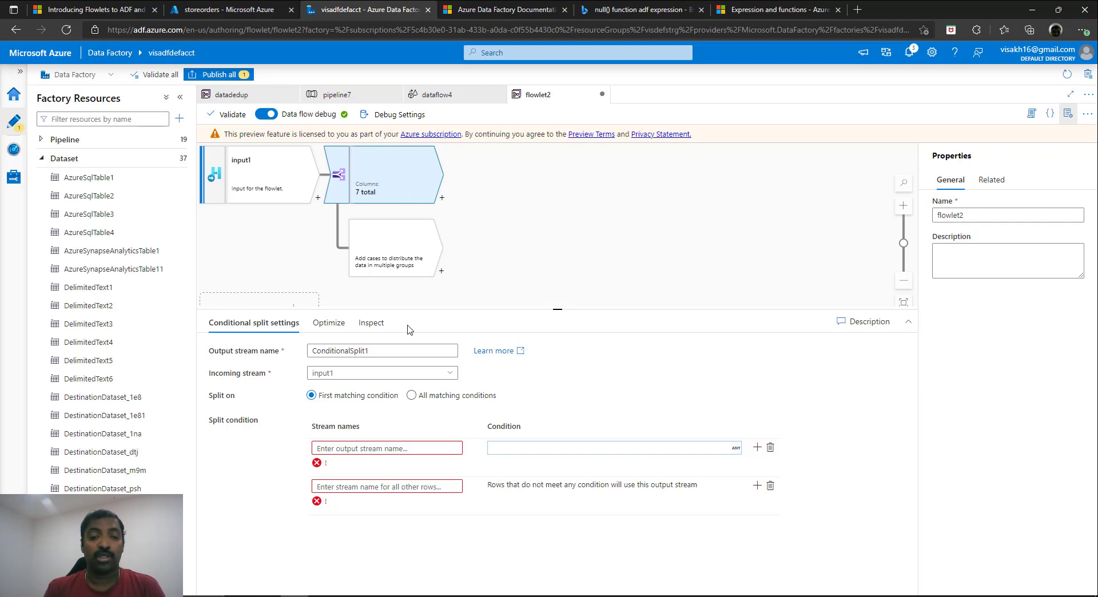
pyautogui.click(412, 395)
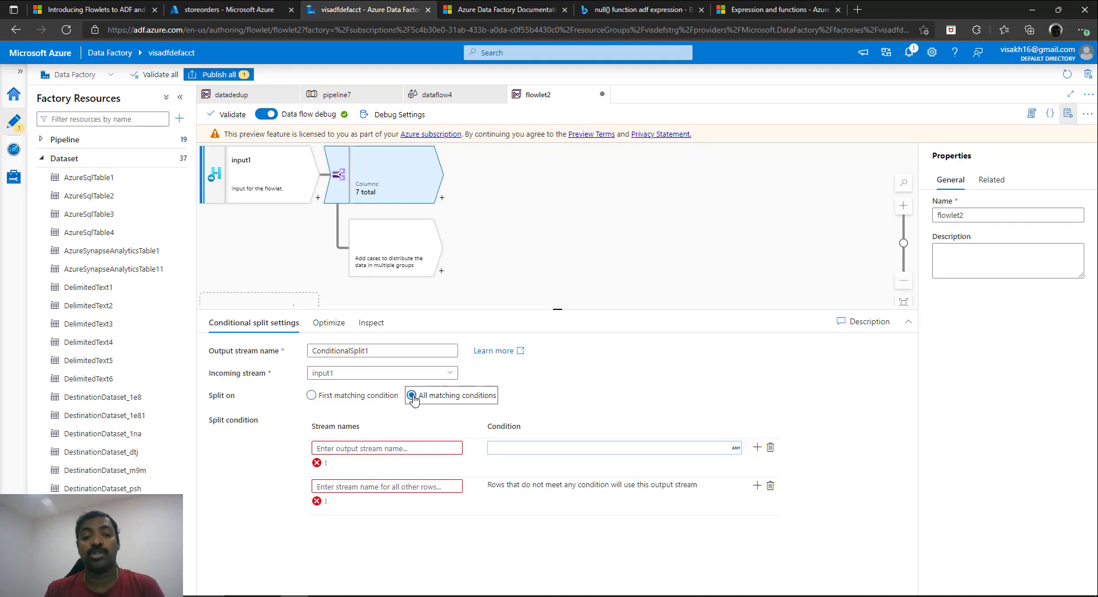
# Name the first two output streams of ConditionalSplit1 op1 and op2
pyautogui.click(425, 447)
pyautogui.write('OP')
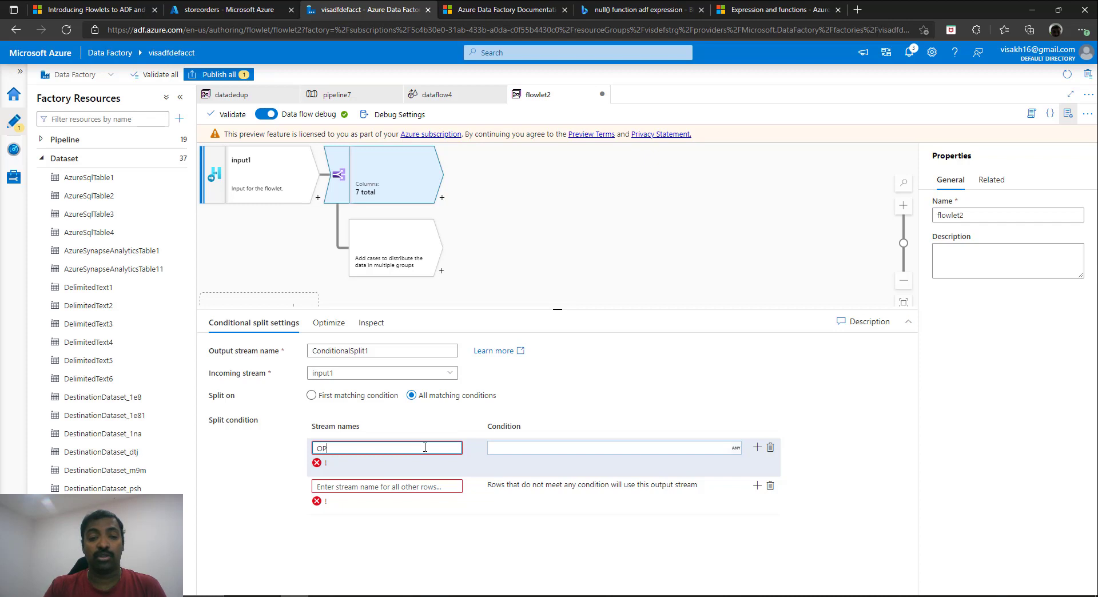
pyautogui.press('BackSpace')
pyautogui.press('BackSpace')
pyautogui.write('op')
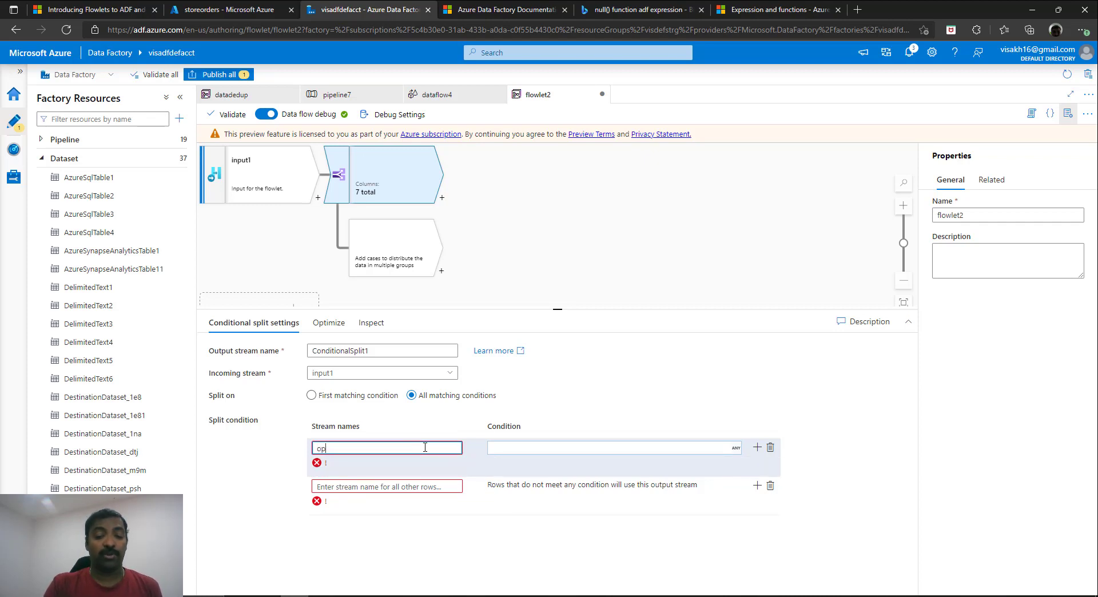
pyautogui.write('1')
pyautogui.press('Return')
pyautogui.write('op2')
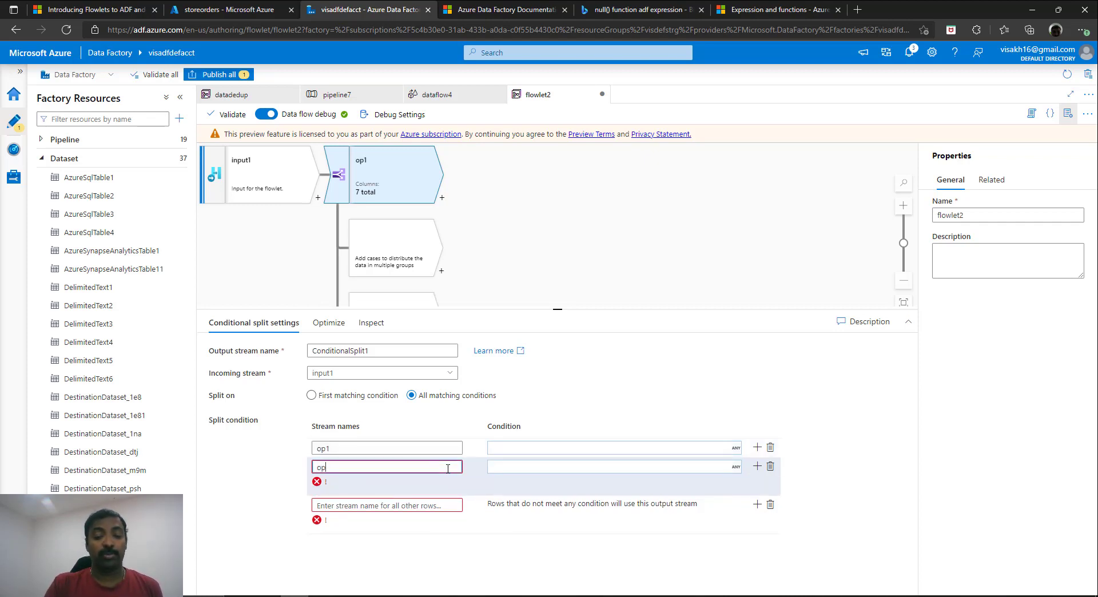
pyautogui.press('Return')
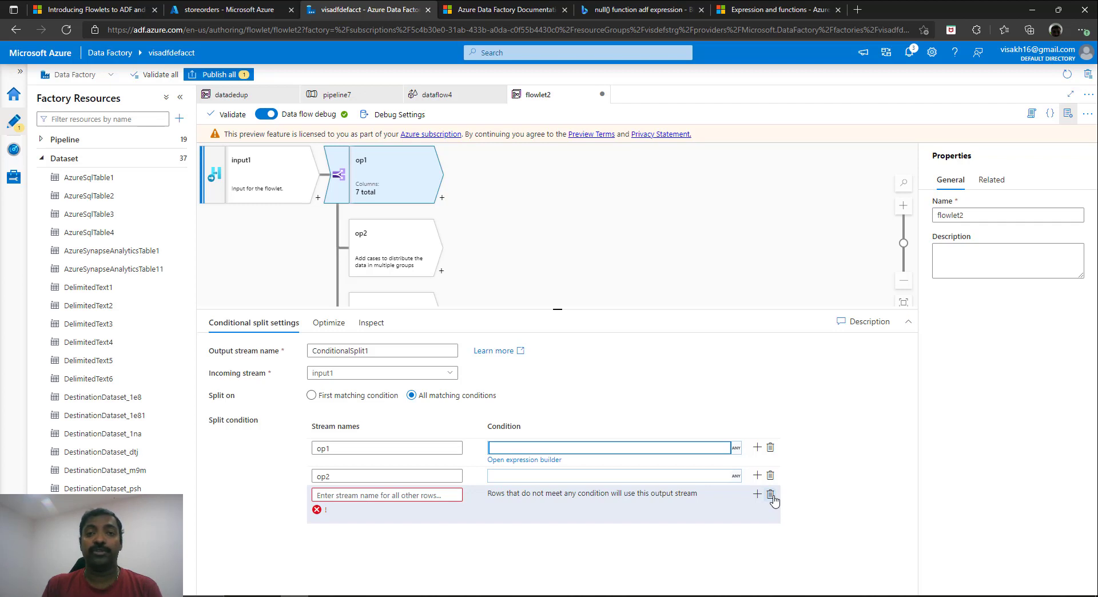
pyautogui.click(772, 497)
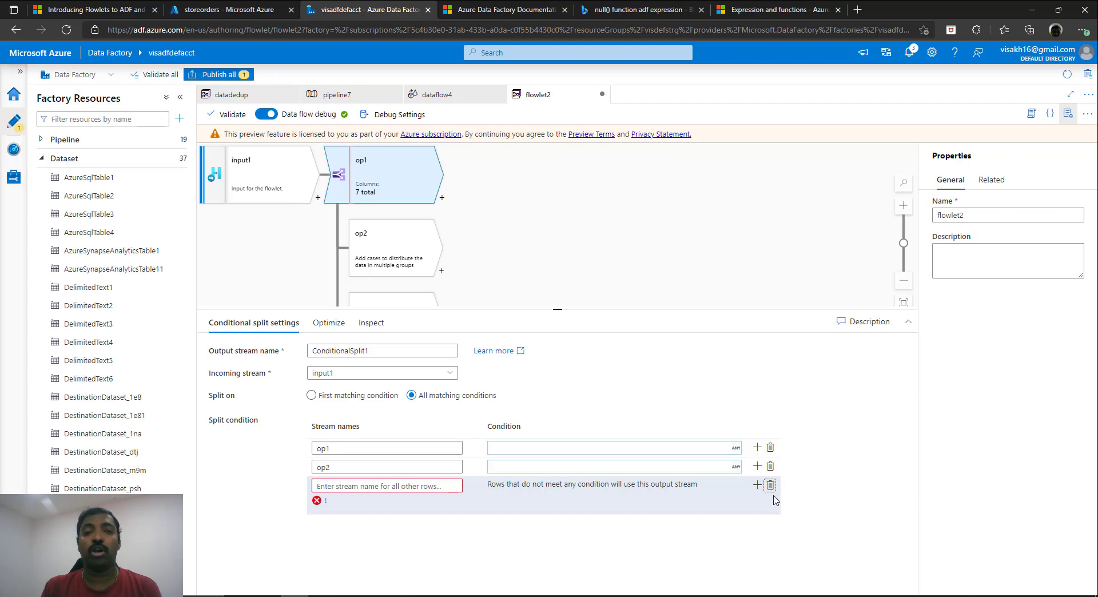
# Set the conditions of op1 and op2 to true()==true() and delete the stream for all other rows
pyautogui.click(676, 447)
pyautogui.write('true()==true()')
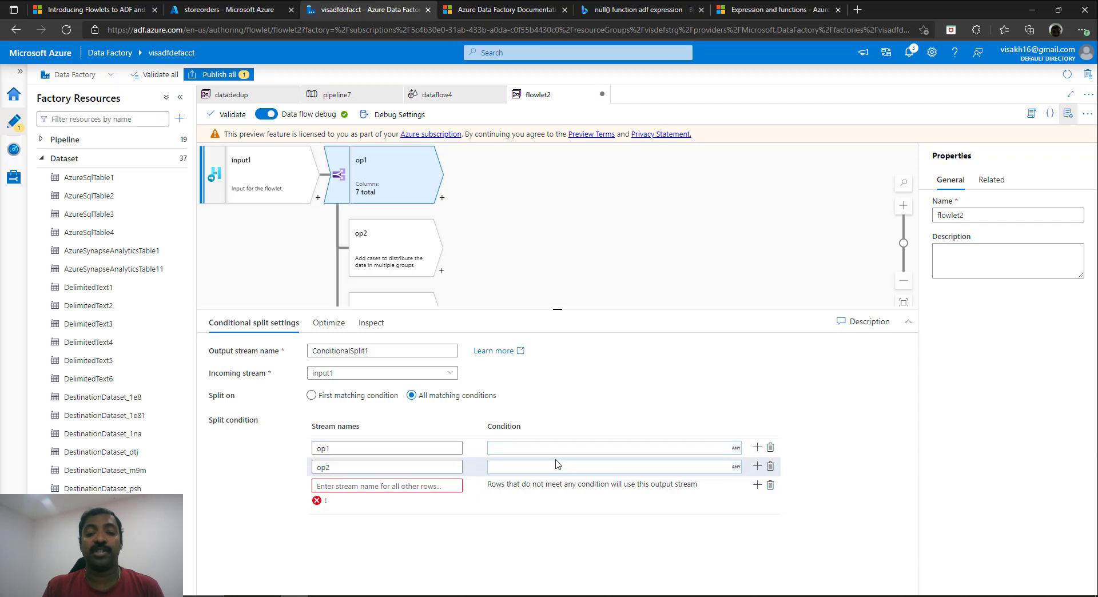
pyautogui.moveTo(555, 449); pyautogui.dragTo(457, 444)
pyautogui.hotkey('ctrl', 'c')
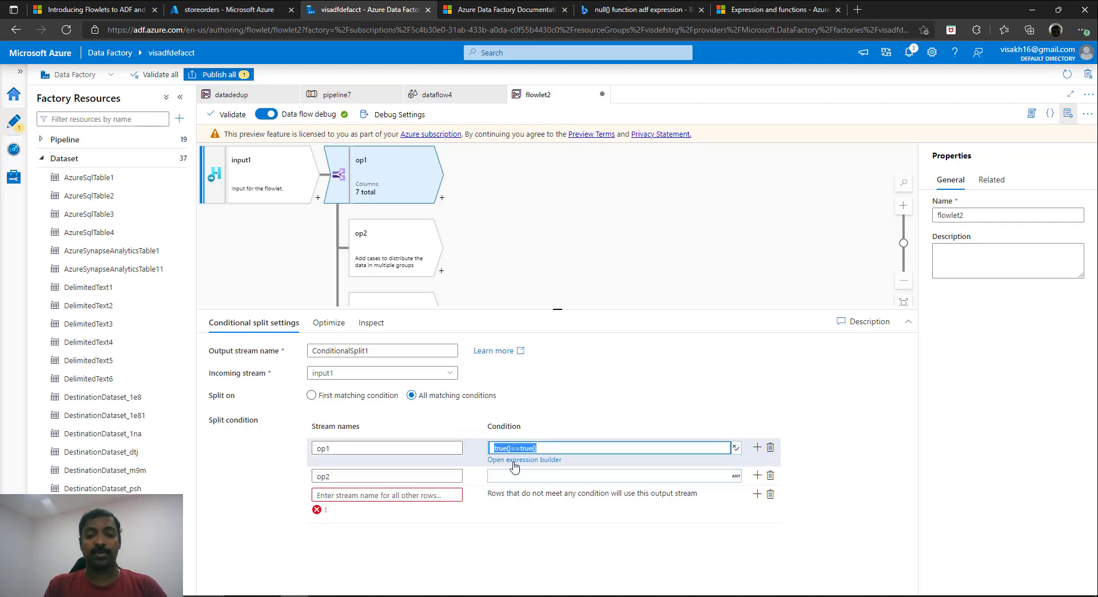
pyautogui.click(530, 476)
pyautogui.hotkey('ctrl', 'v')
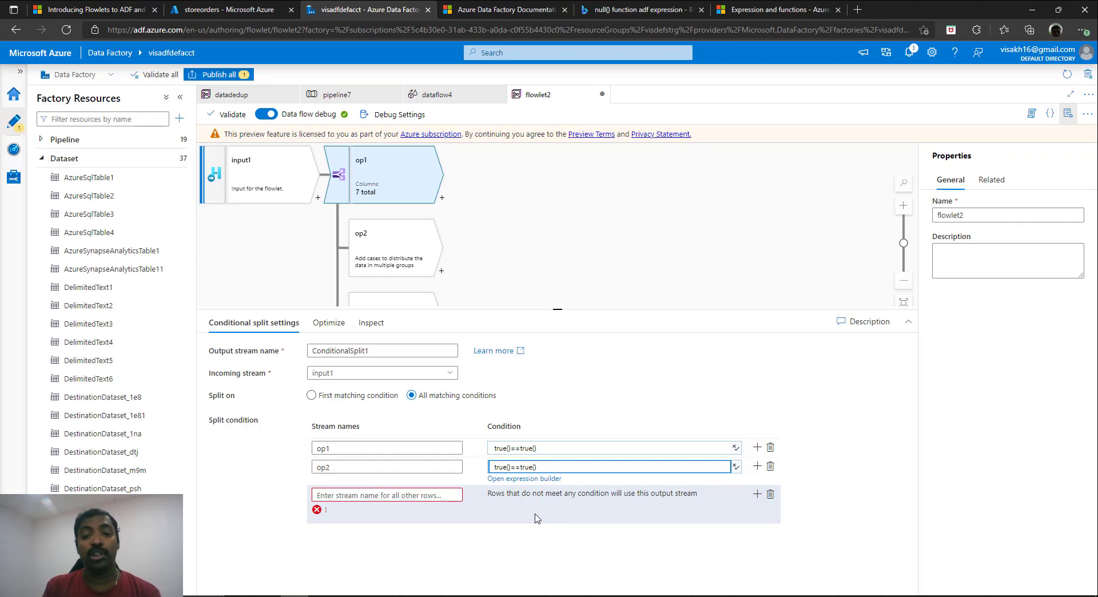
pyautogui.click(770, 495)
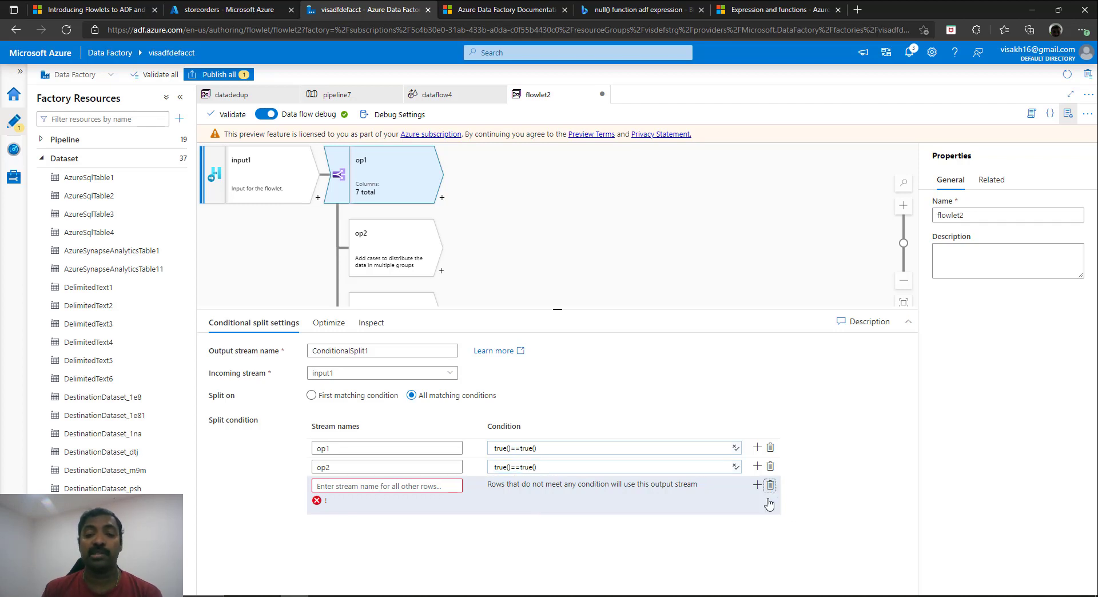
pyautogui.click(771, 486)
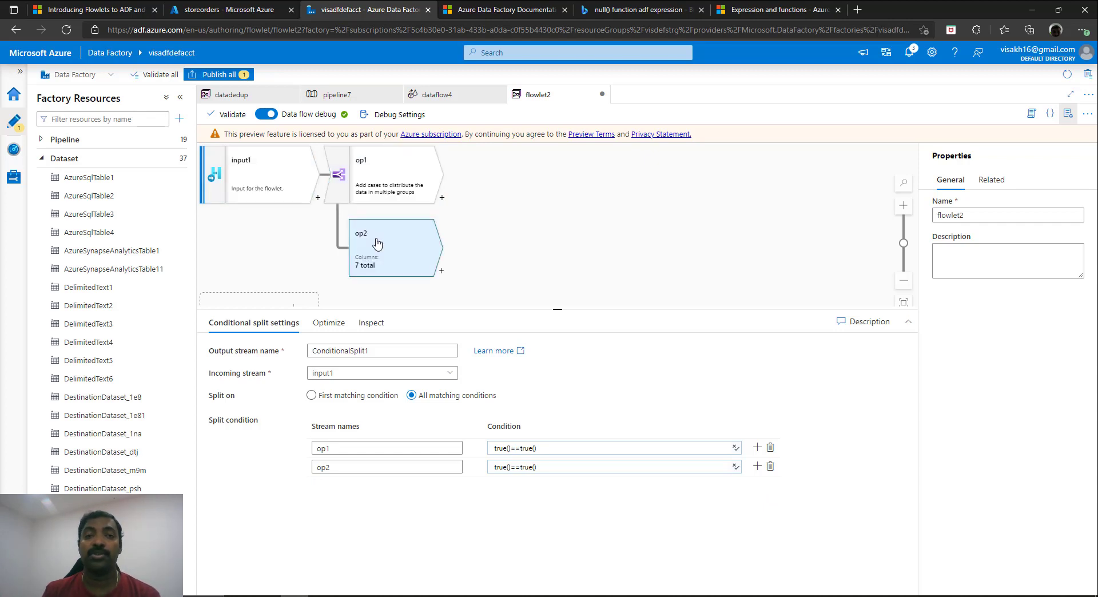
# Add an Aggregate transformation after op1 and group it by customername
pyautogui.click(443, 199)
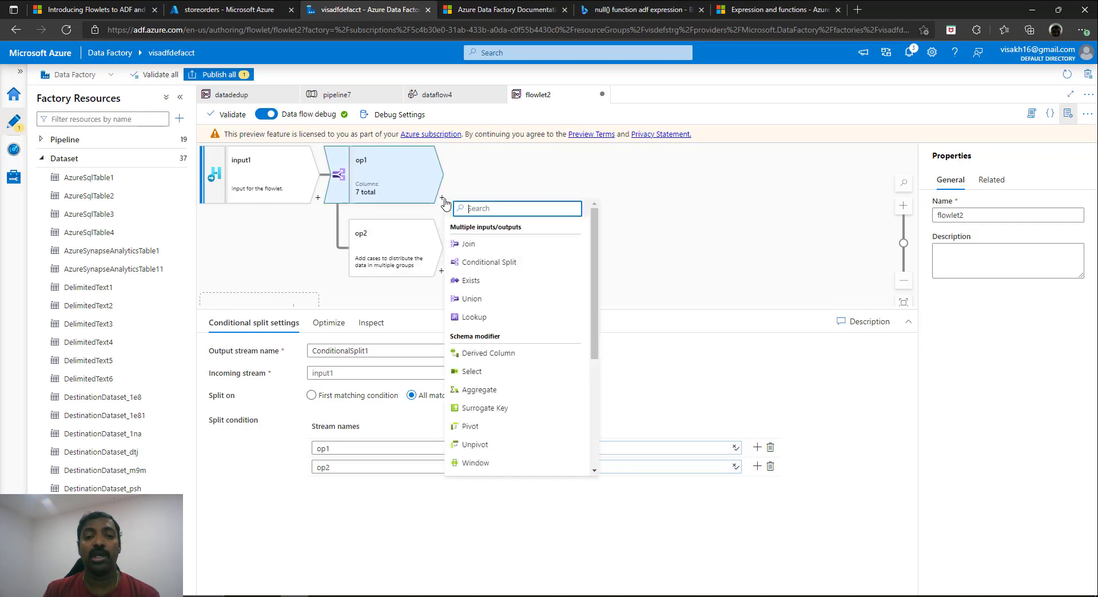
pyautogui.click(512, 393)
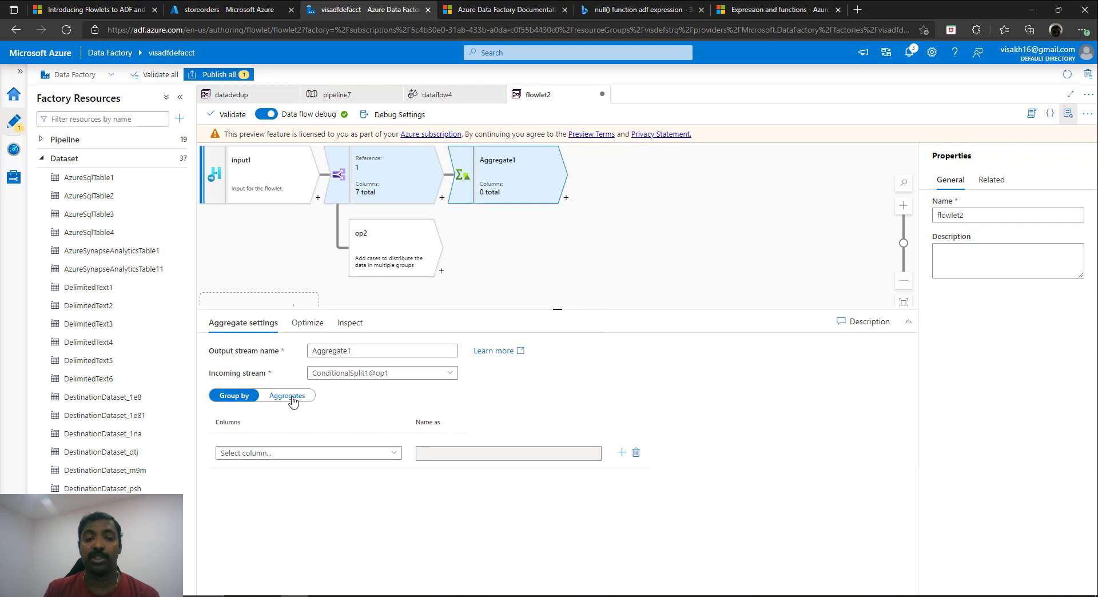
pyautogui.click(356, 454)
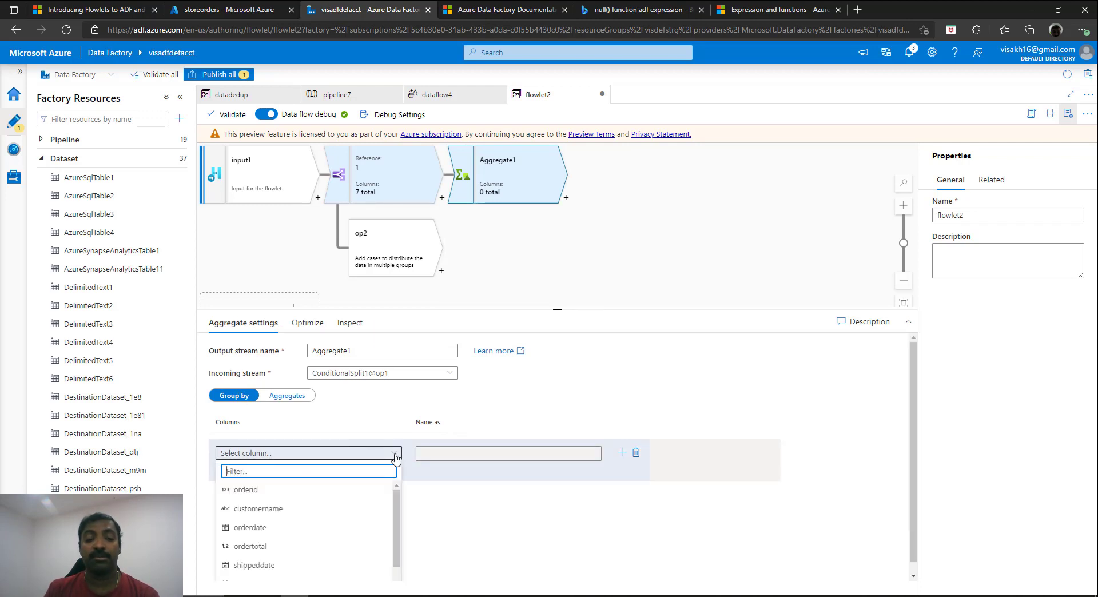
pyautogui.click(315, 508)
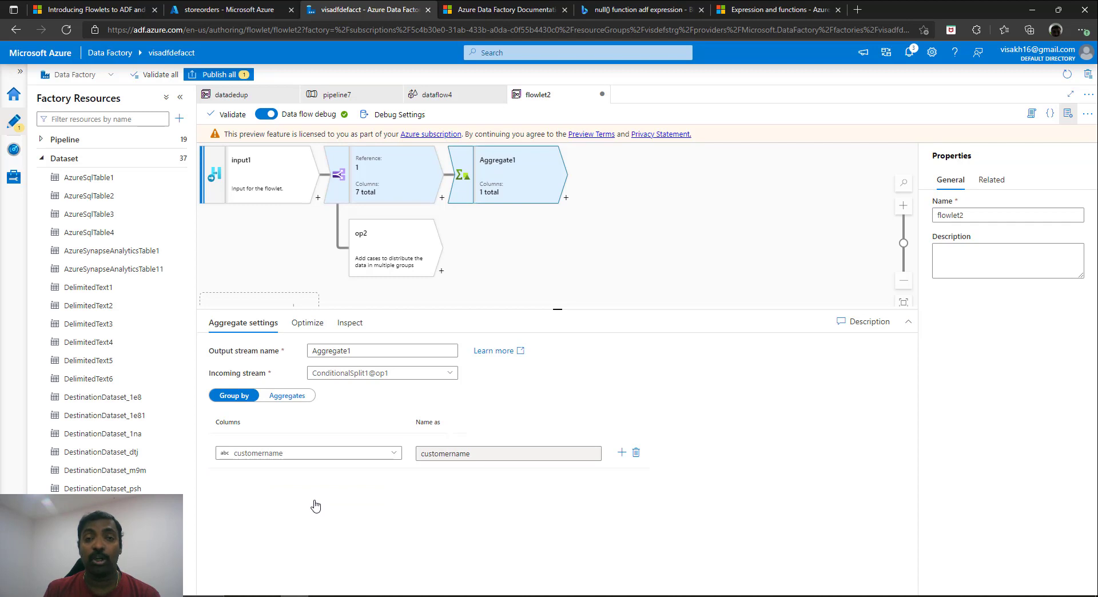
# Add the aggregate column orderdate with the expression max(orderdate) to Aggregate1
pyautogui.click(288, 396)
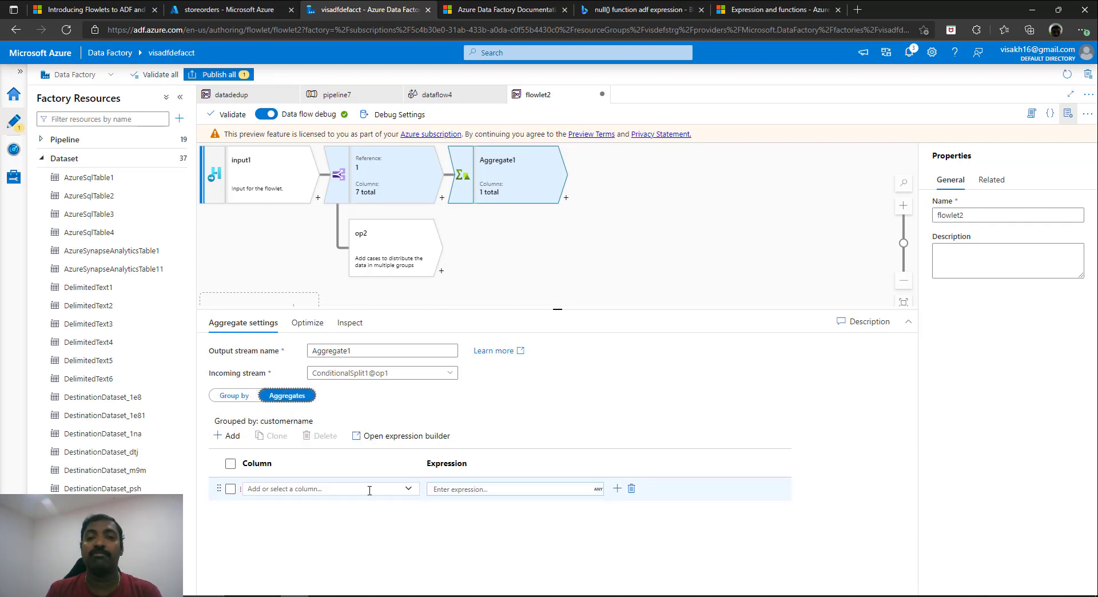
pyautogui.click(406, 491)
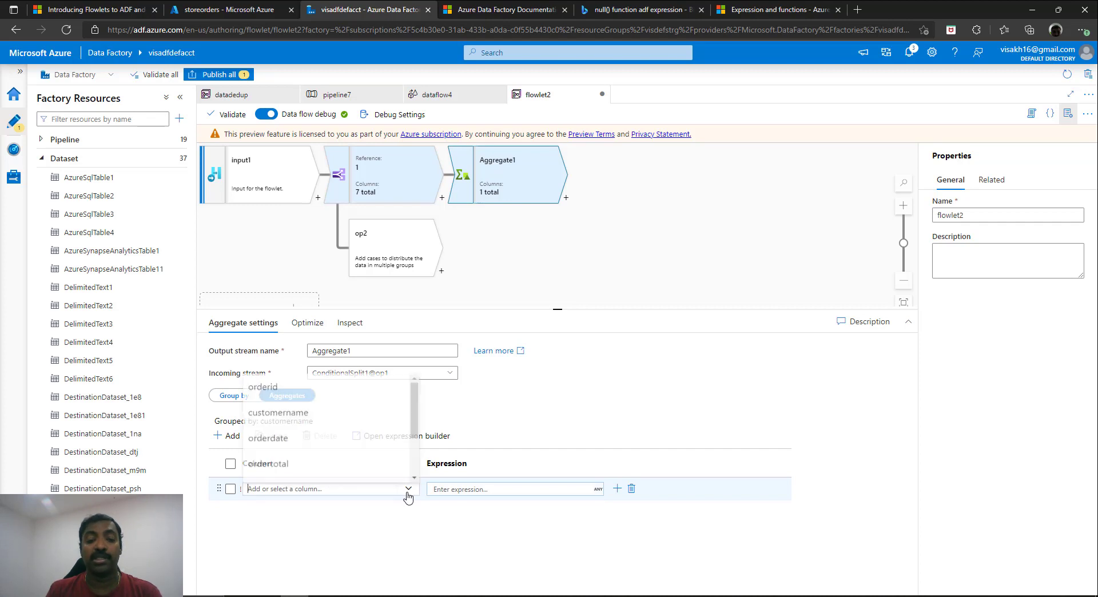
pyautogui.click(353, 436)
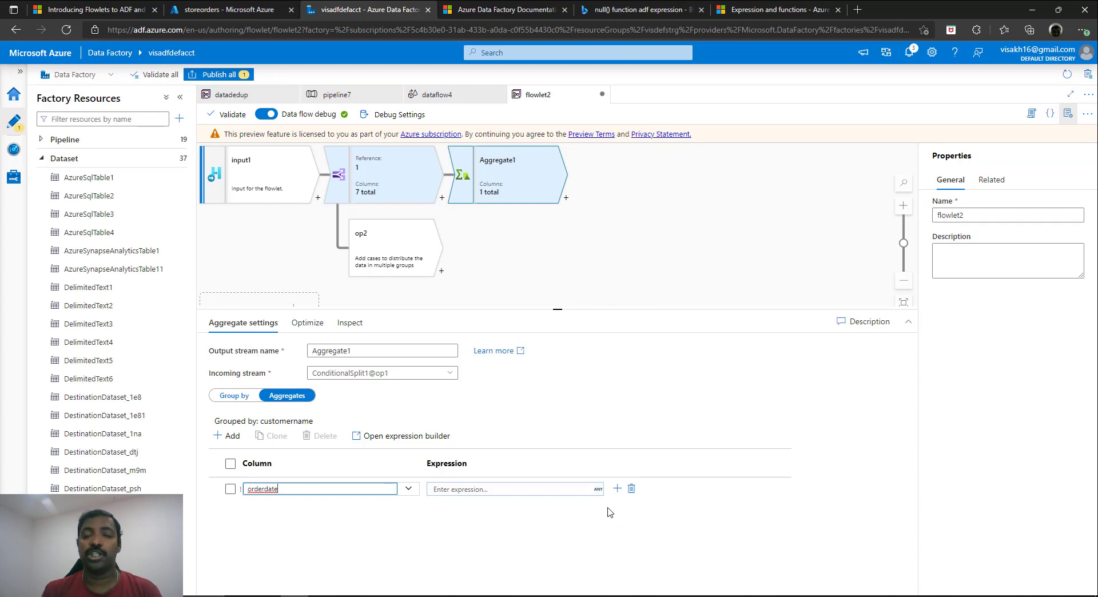
pyautogui.click(590, 490)
pyautogui.write('MA')
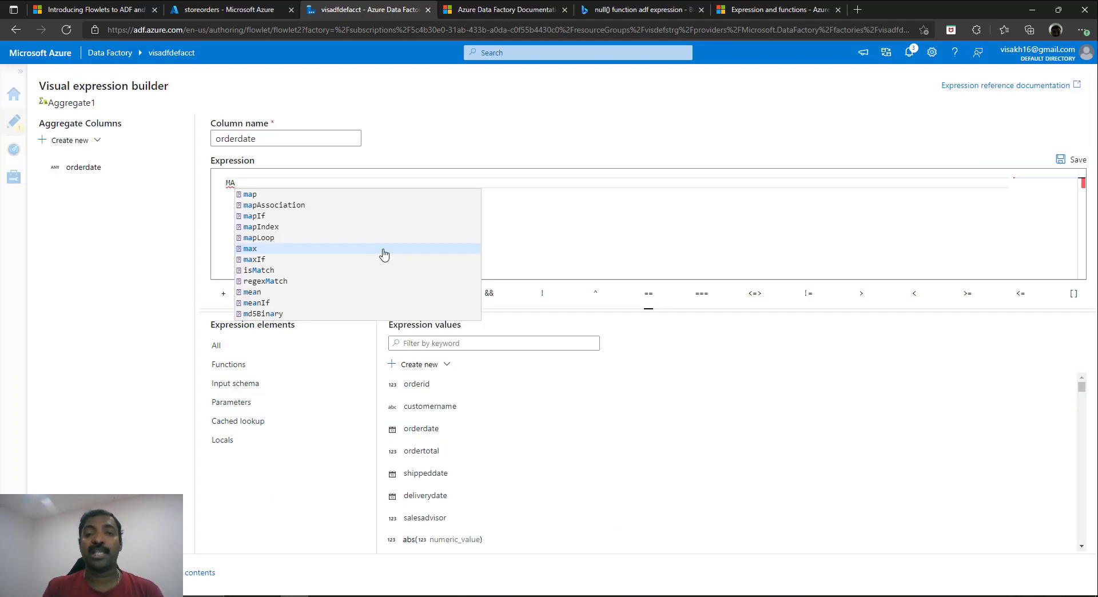
pyautogui.click(371, 248)
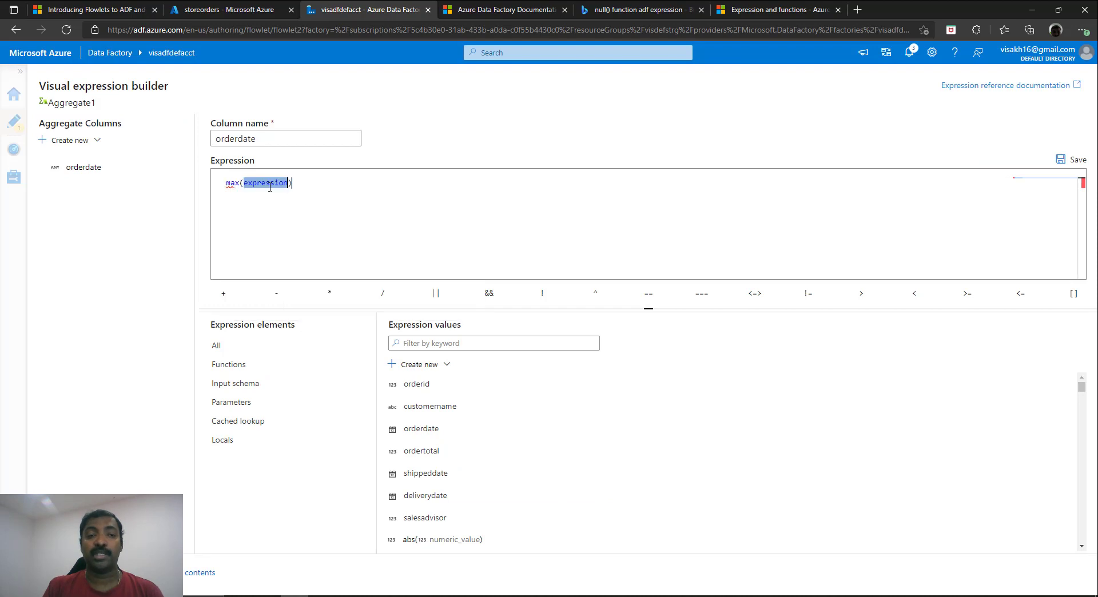
pyautogui.click(270, 183)
pyautogui.press('BackSpace')
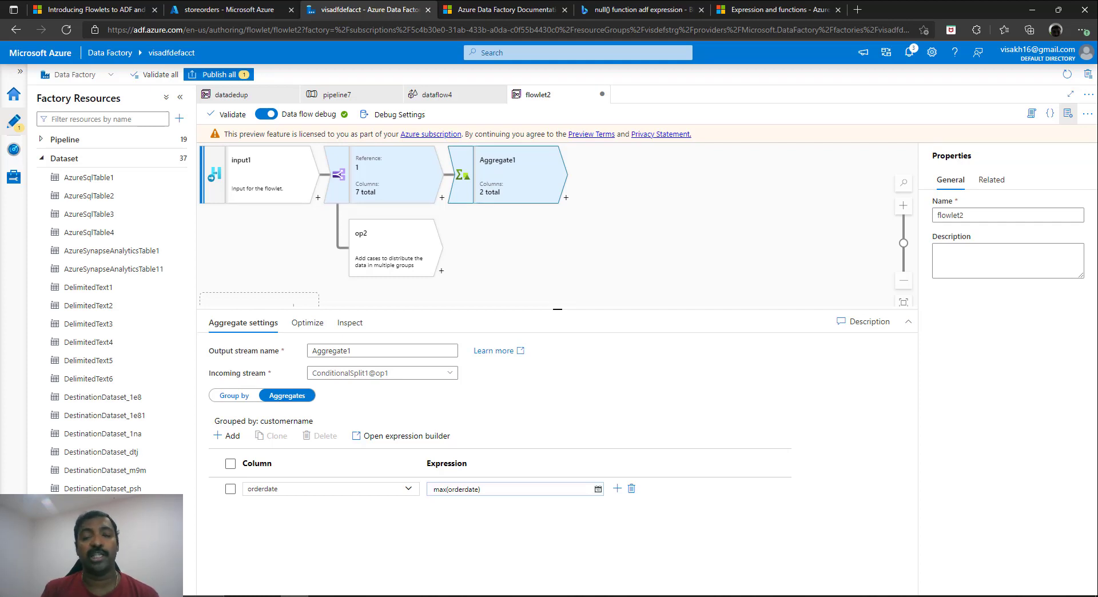
pyautogui.click(513, 173)
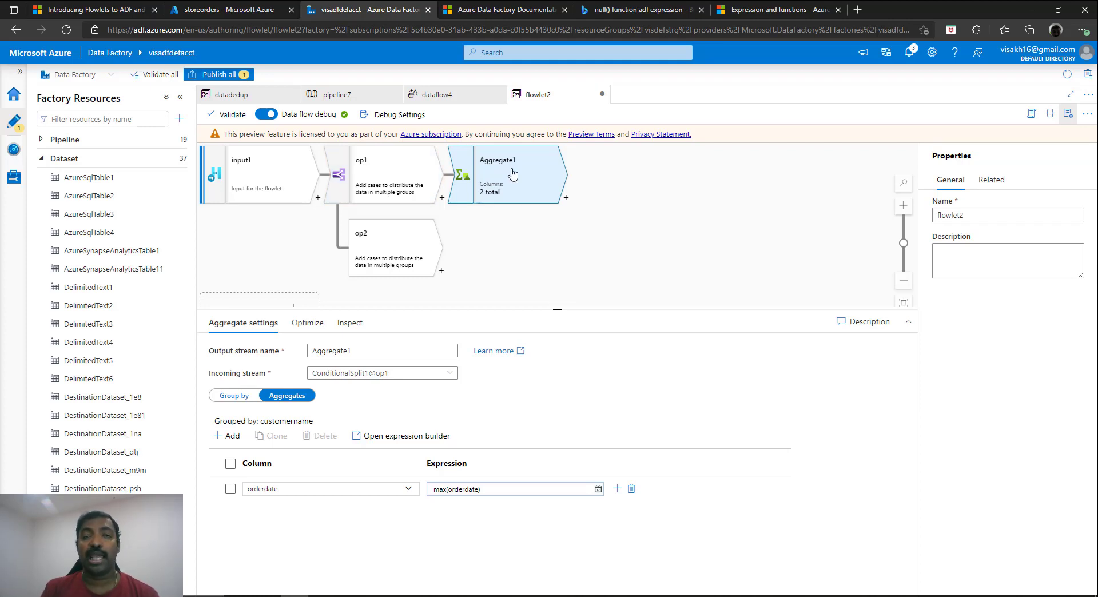
# Add a Join after op2 with Aggregate1 as its right stream, matching customername to customername
pyautogui.click(427, 247)
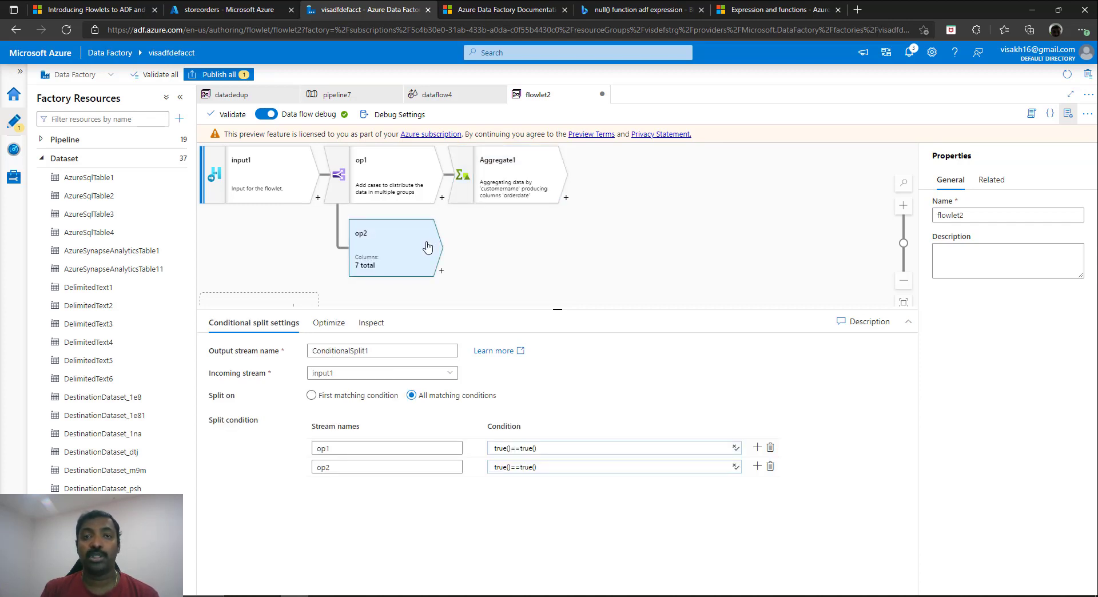
pyautogui.click(441, 271)
pyautogui.click(479, 316)
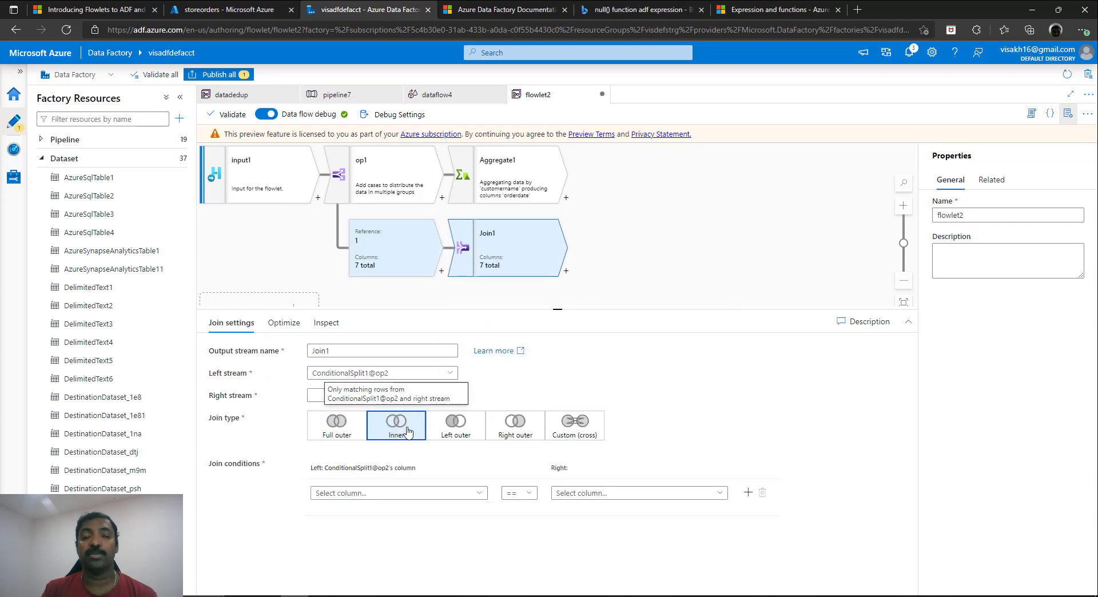
pyautogui.moveTo(554, 309); pyautogui.dragTo(546, 169)
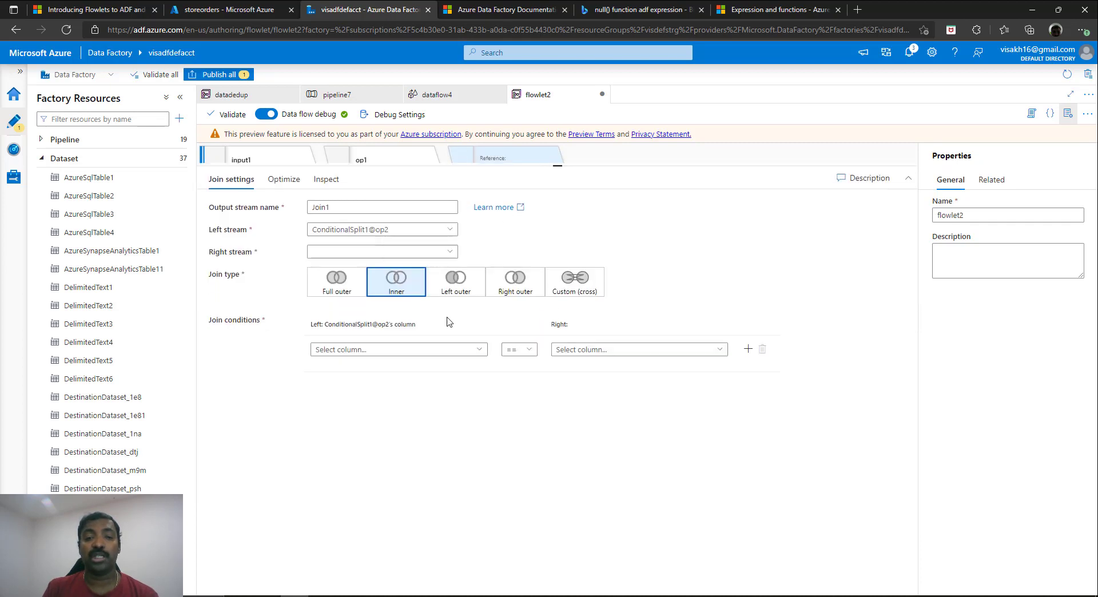
pyautogui.click(478, 350)
pyautogui.click(403, 407)
pyautogui.click(448, 252)
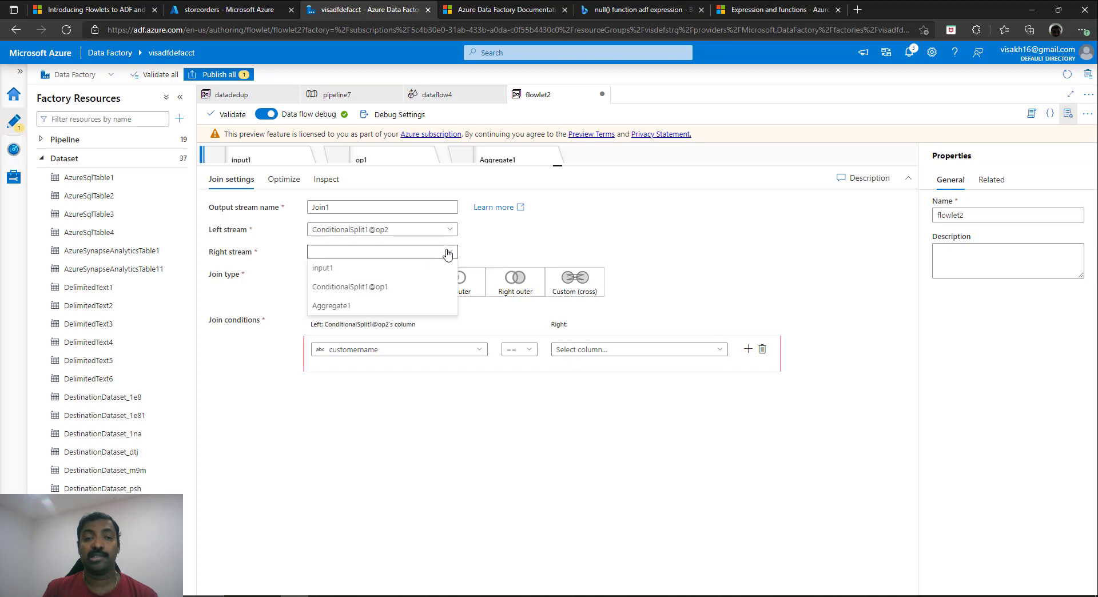
pyautogui.click(364, 306)
pyautogui.click(670, 348)
pyautogui.click(677, 369)
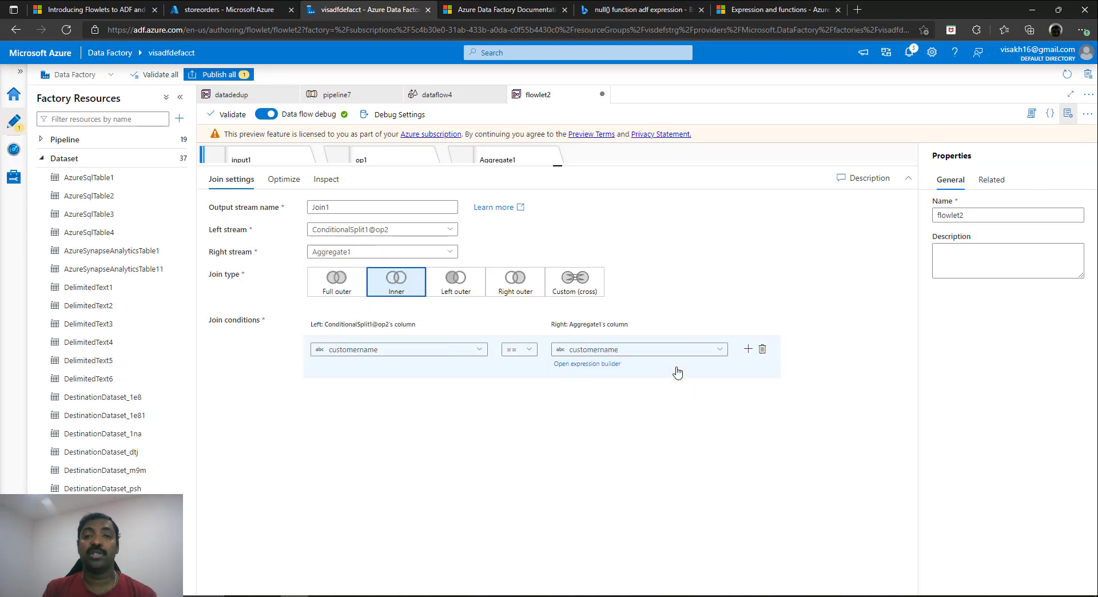
# Add a second condition to Join1 that matches orderdate to Aggregate1's orderdate
pyautogui.click(748, 350)
pyautogui.click(435, 386)
pyautogui.click(441, 461)
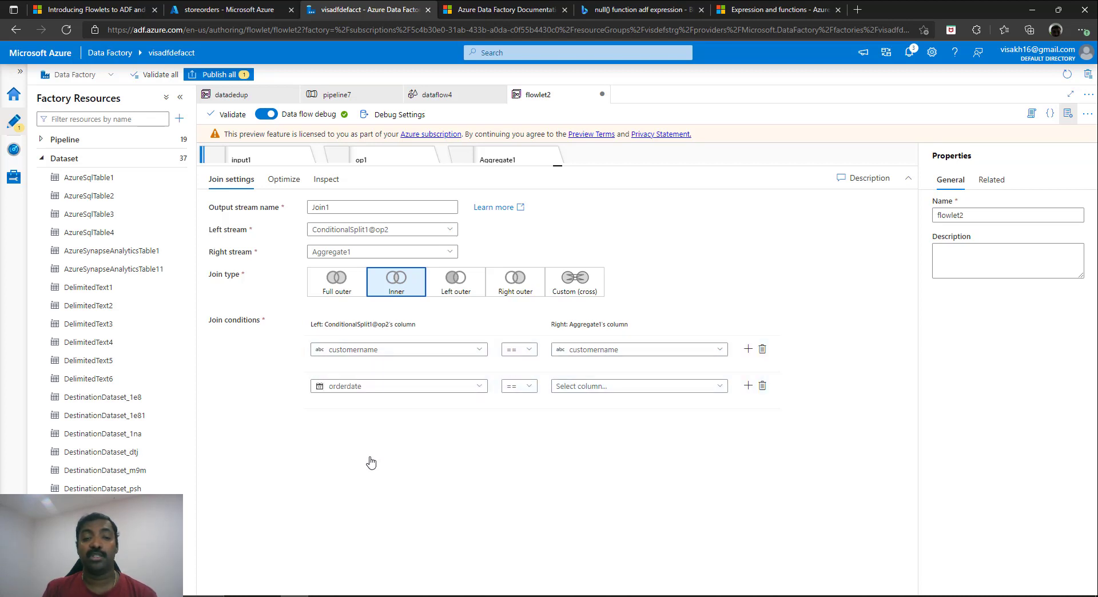
pyautogui.click(703, 386)
pyautogui.click(644, 404)
pyautogui.moveTo(565, 166); pyautogui.dragTo(558, 337)
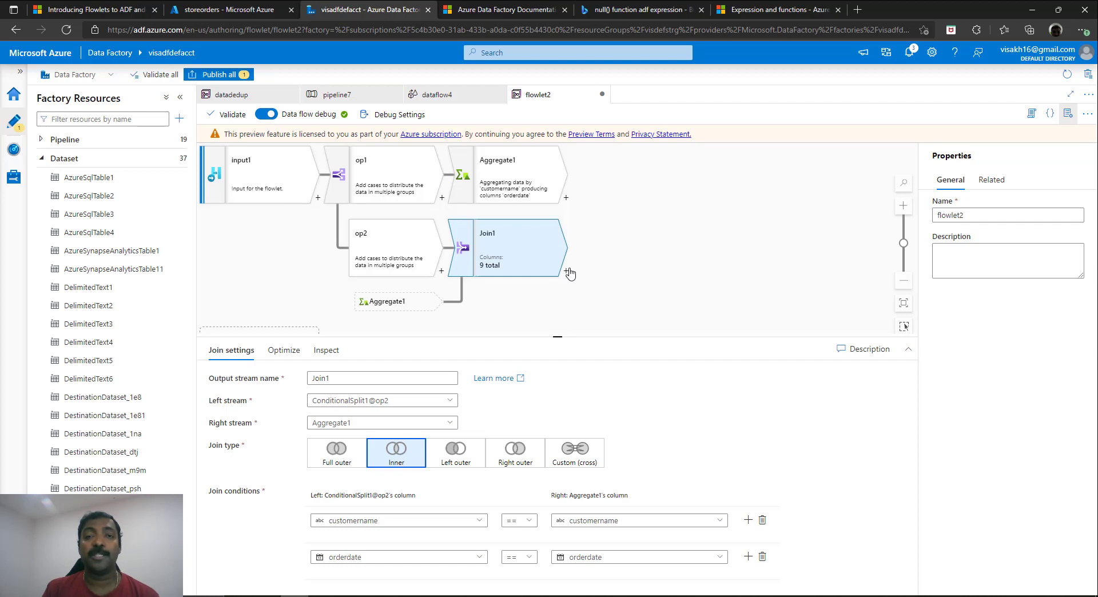
# Inspect Join1's output columns and which stream feeds each of them
pyautogui.click(570, 273)
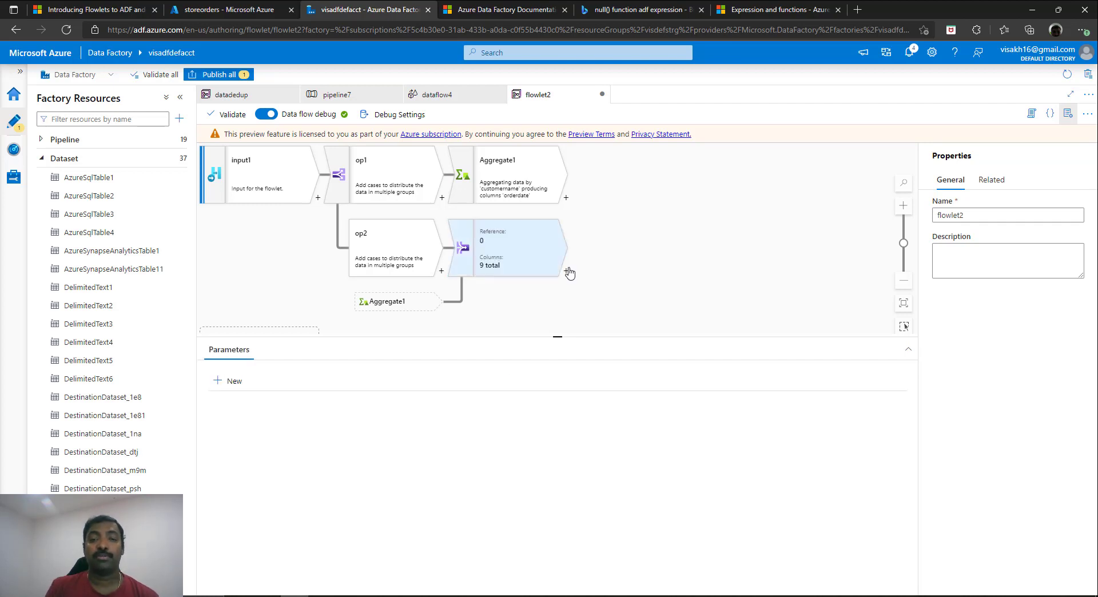
pyautogui.click(568, 272)
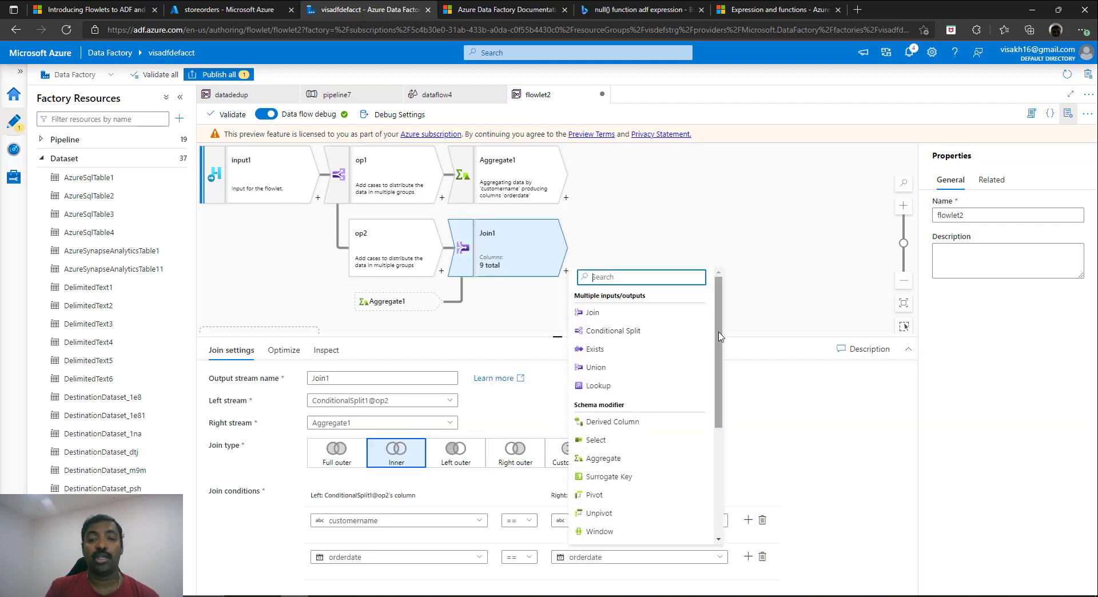
pyautogui.click(326, 350)
pyautogui.scroll(-2, 833, 491)
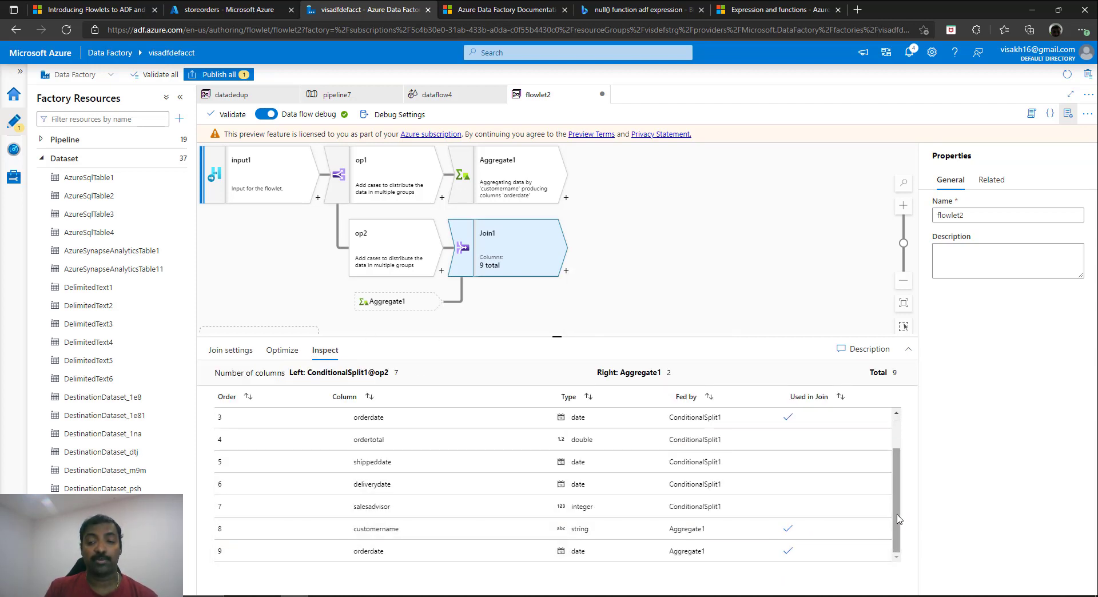
pyautogui.scroll(2, 892, 475)
pyautogui.scroll(-2, 890, 469)
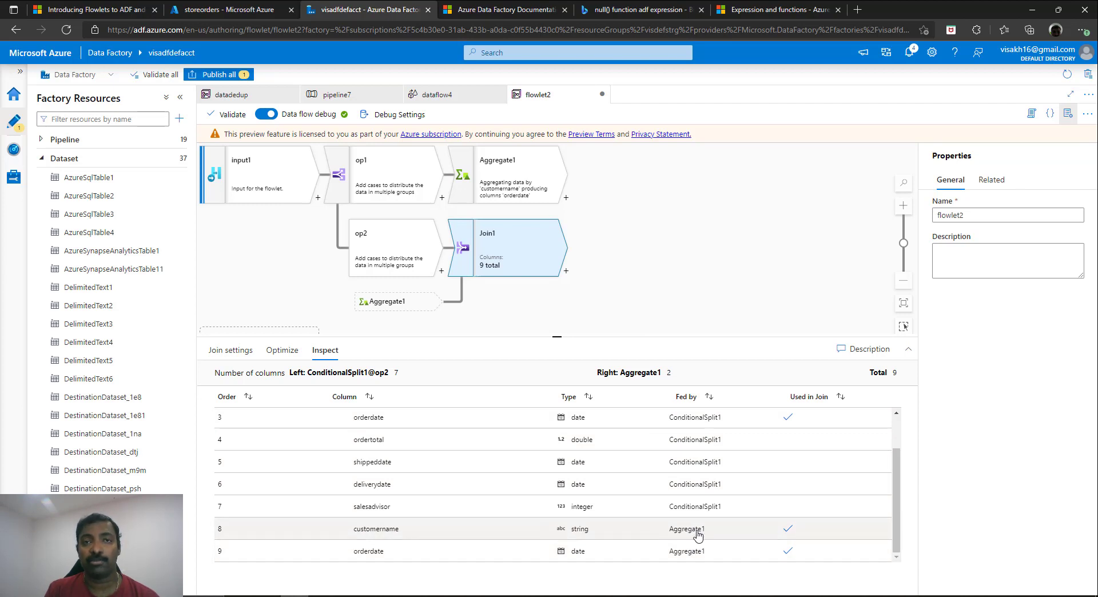
# Add a Select transformation after Join1 and review its input column mappings
pyautogui.click(567, 276)
pyautogui.scroll(-1, 624, 406)
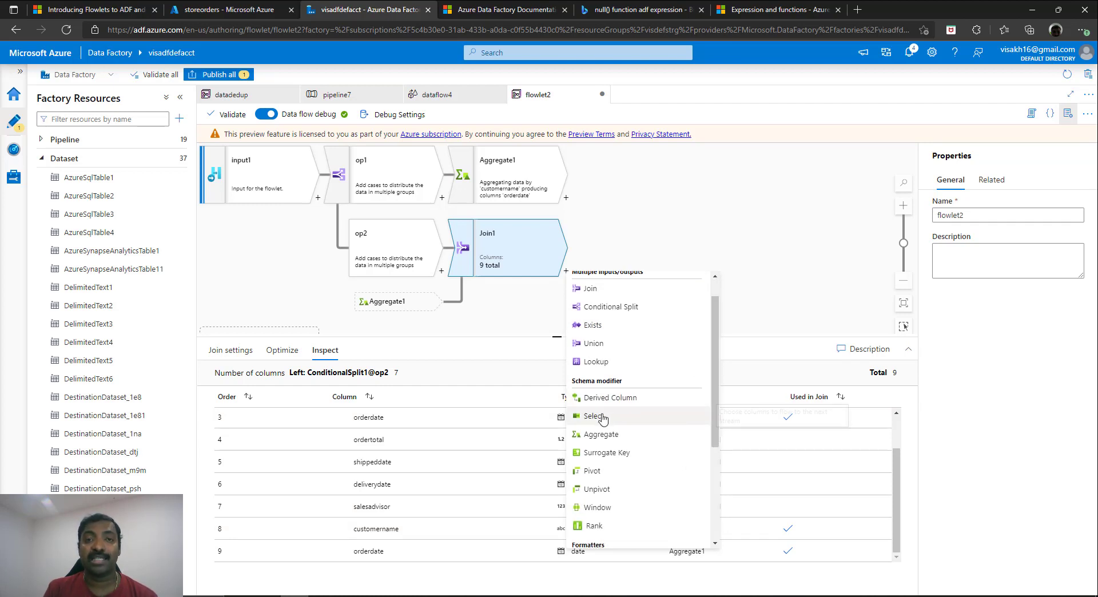
pyautogui.click(602, 417)
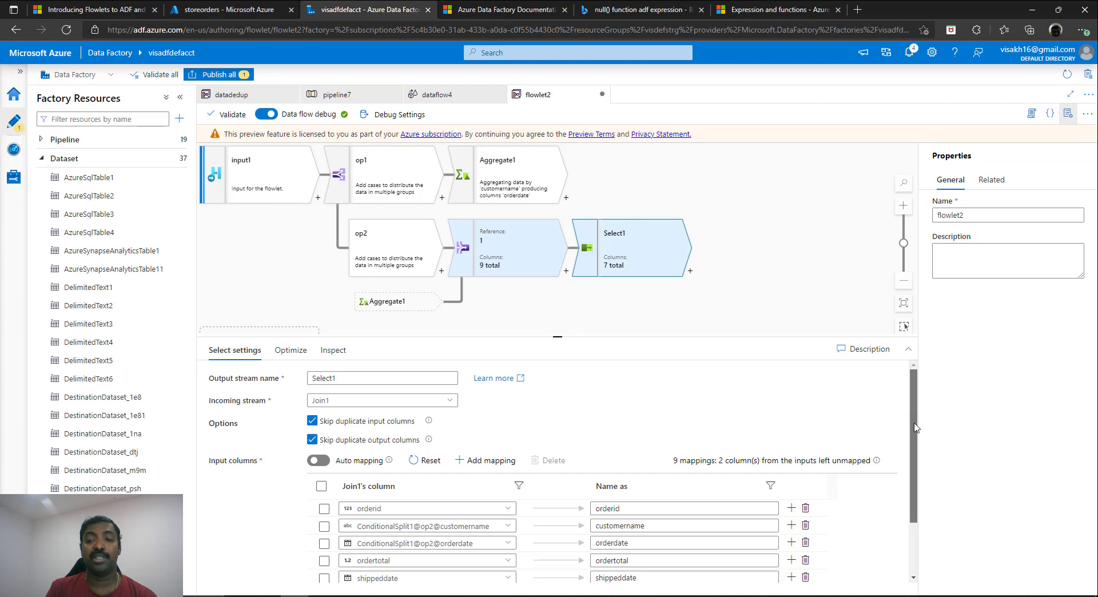
pyautogui.scroll(-2, 915, 417)
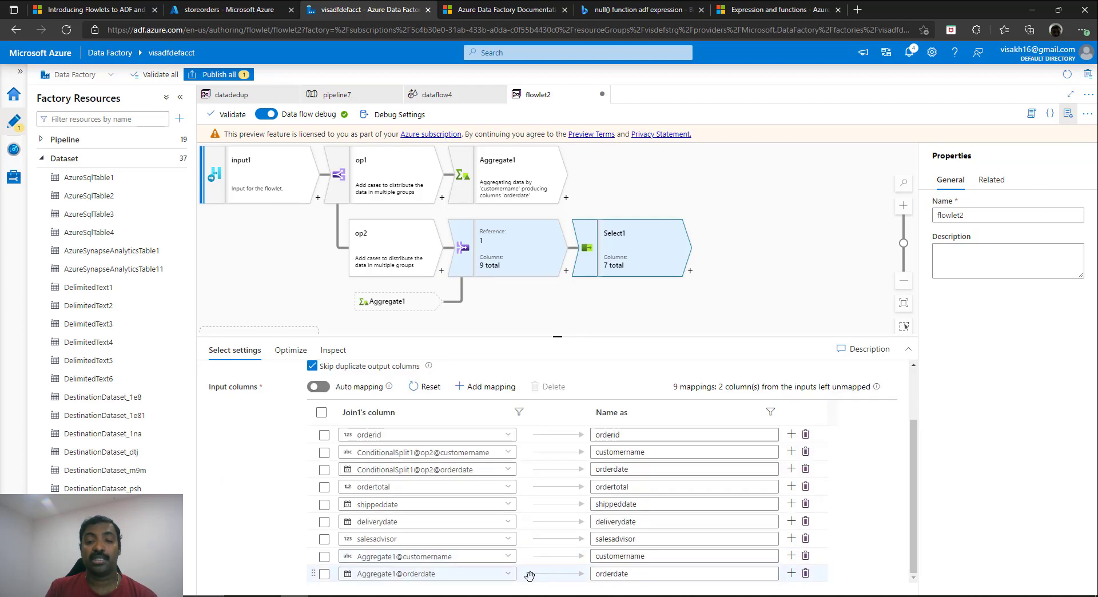
# Remove Aggregate1's customername and orderdate mappings from Select1 and add a flowlet Output after it
pyautogui.click(805, 574)
pyautogui.click(805, 574)
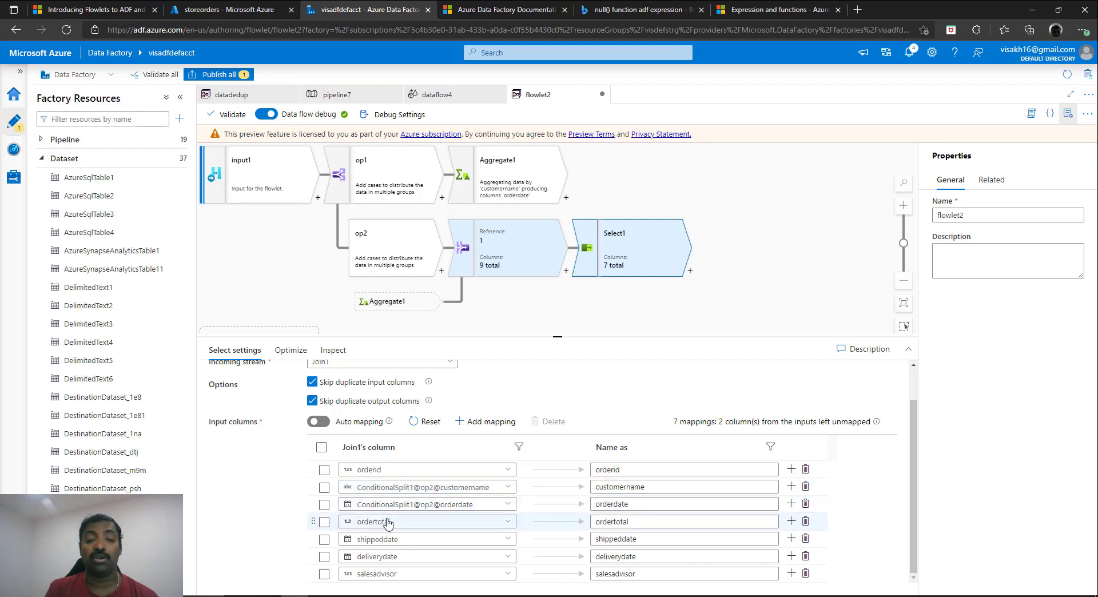
pyautogui.click(690, 273)
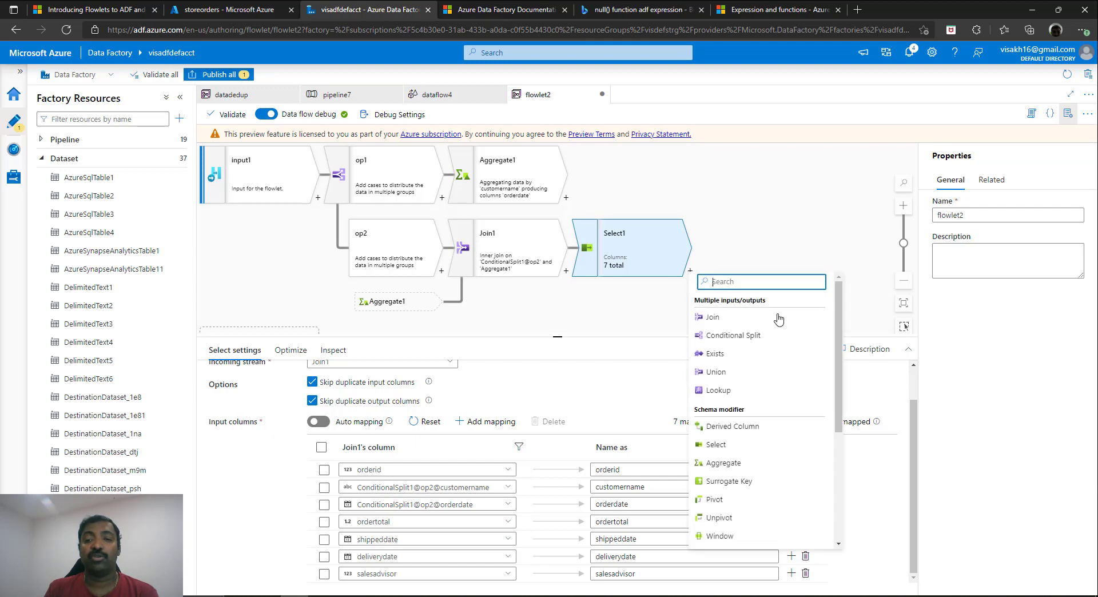
pyautogui.scroll(-10, 770, 343)
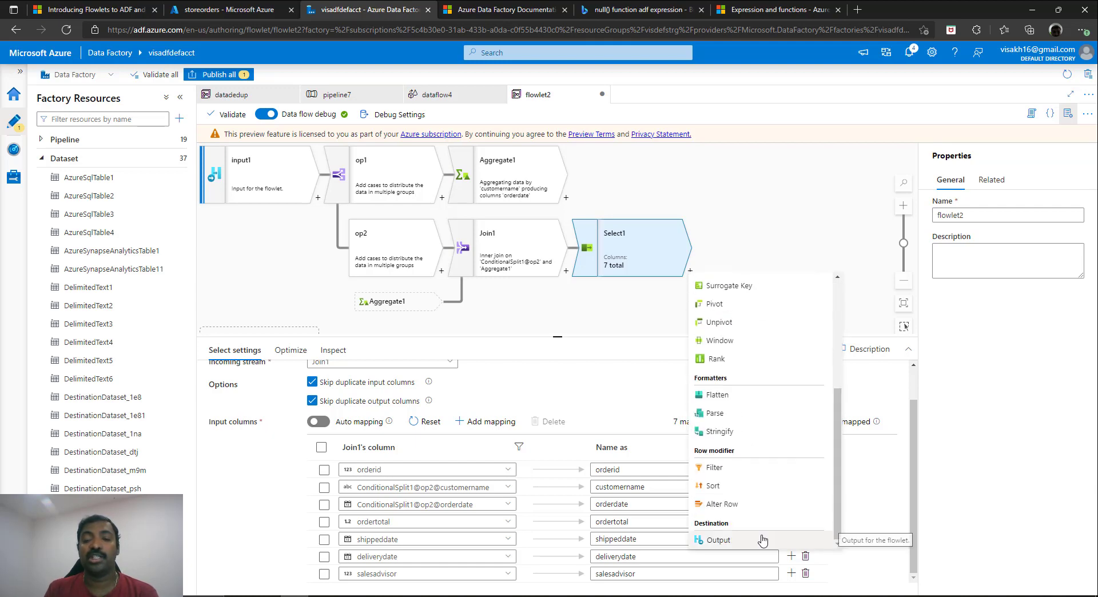
pyautogui.click(766, 539)
# Inspect the output schema of the flowlet's Output and publish all changes
pyautogui.click(294, 350)
pyautogui.click(342, 350)
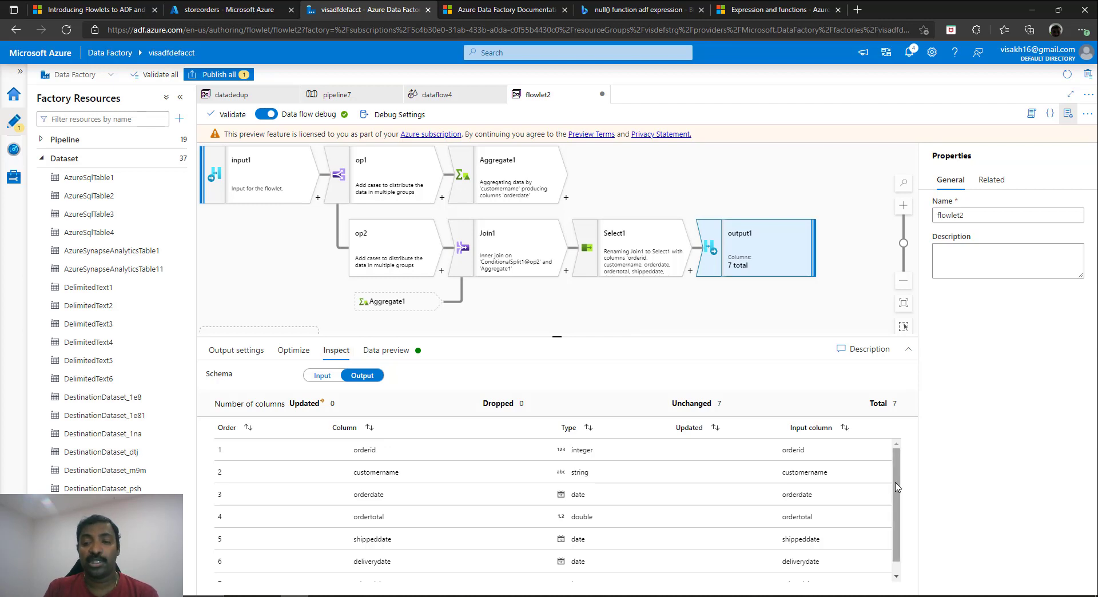
pyautogui.moveTo(897, 488); pyautogui.dragTo(896, 499)
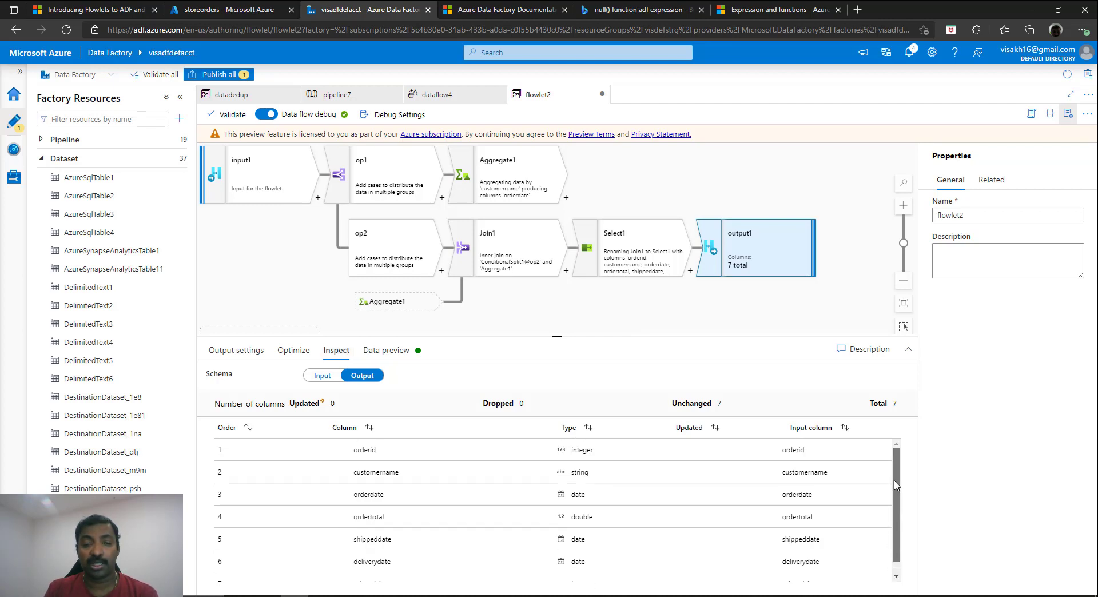
pyautogui.scroll(-1, 896, 485)
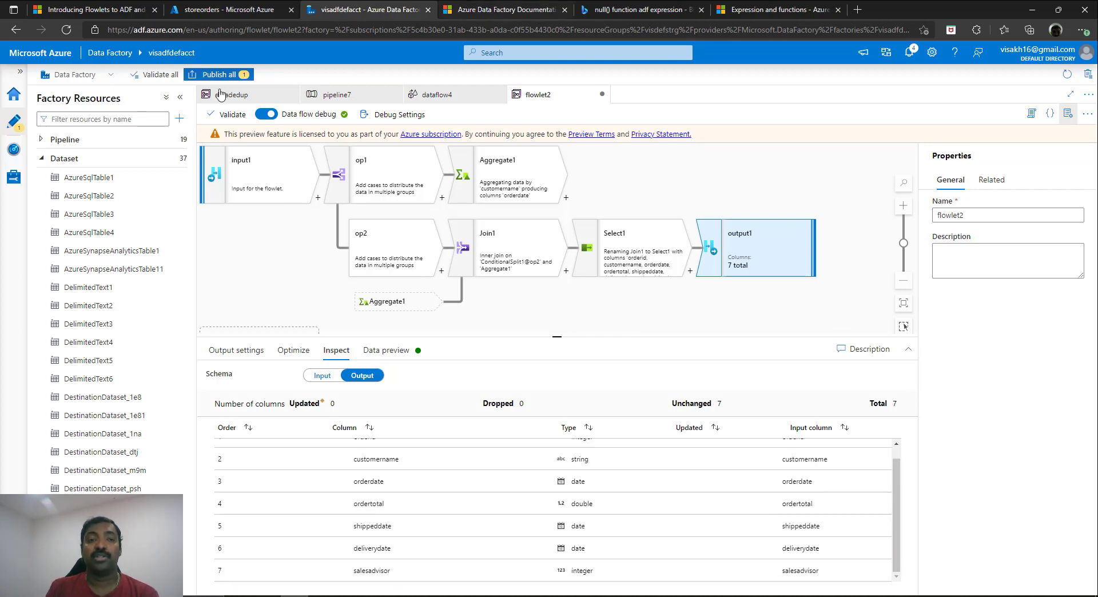
pyautogui.click(239, 75)
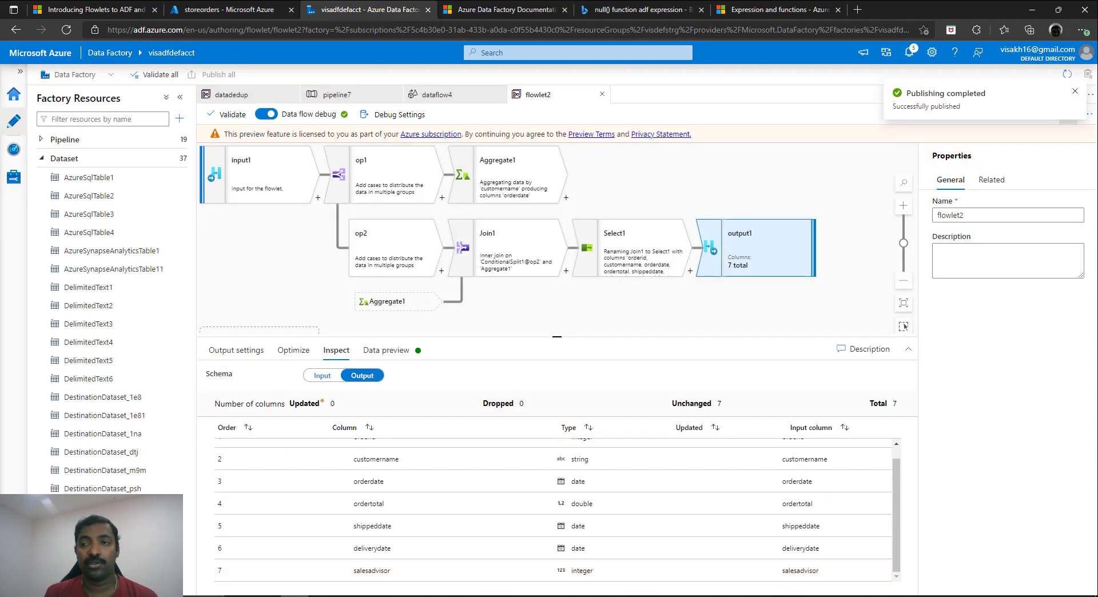
pyautogui.click(1075, 91)
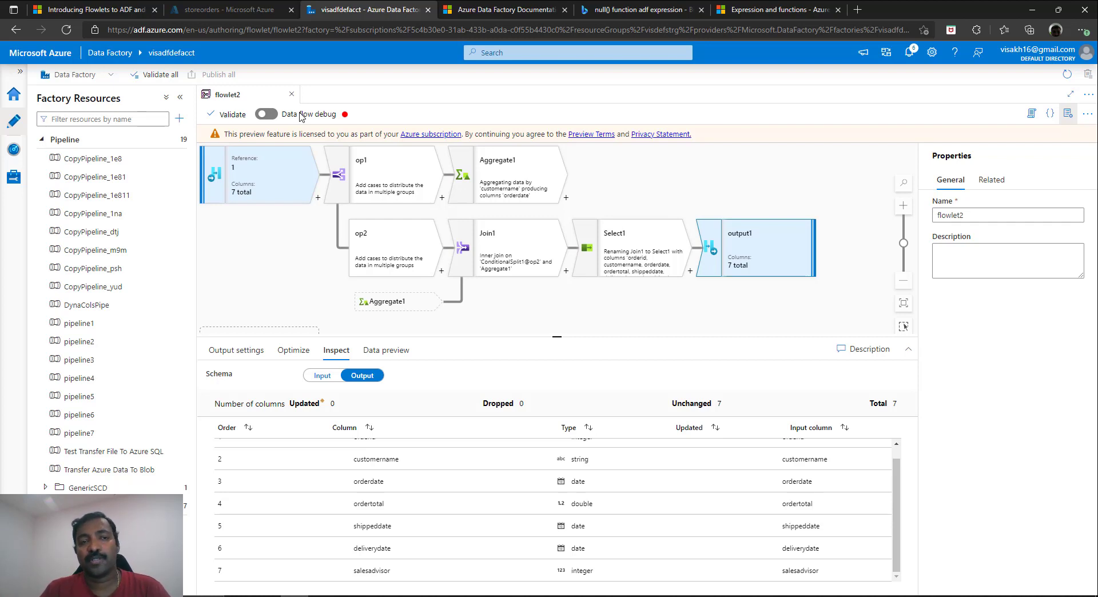
# Create a new pipeline and add a Data flow activity to its canvas
pyautogui.click(179, 119)
pyautogui.moveTo(198, 140)
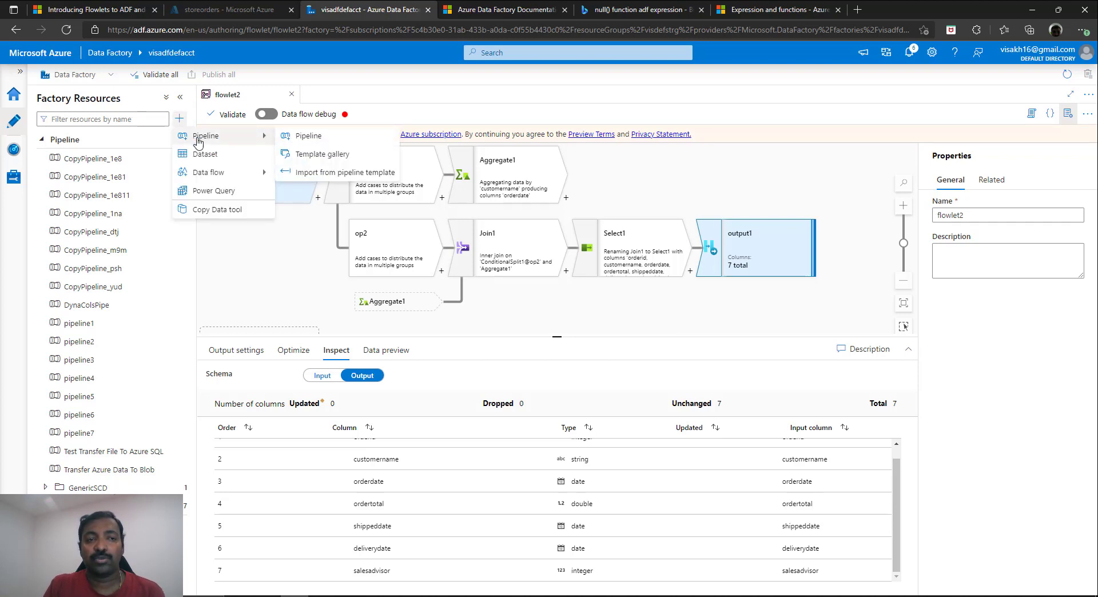
pyautogui.click(303, 140)
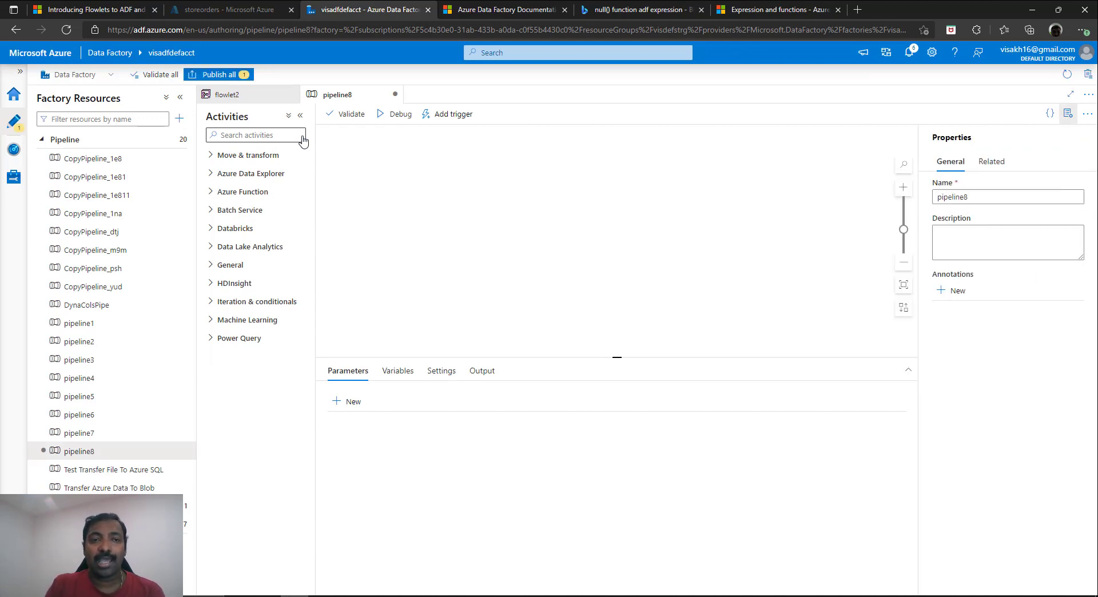
pyautogui.click(230, 155)
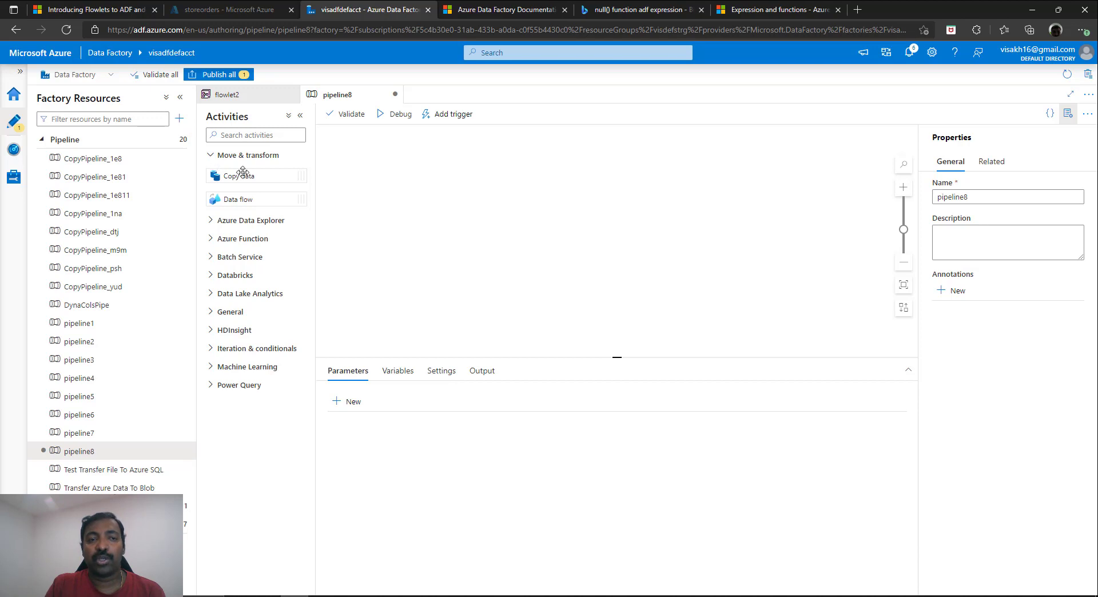
pyautogui.moveTo(289, 199); pyautogui.dragTo(478, 179)
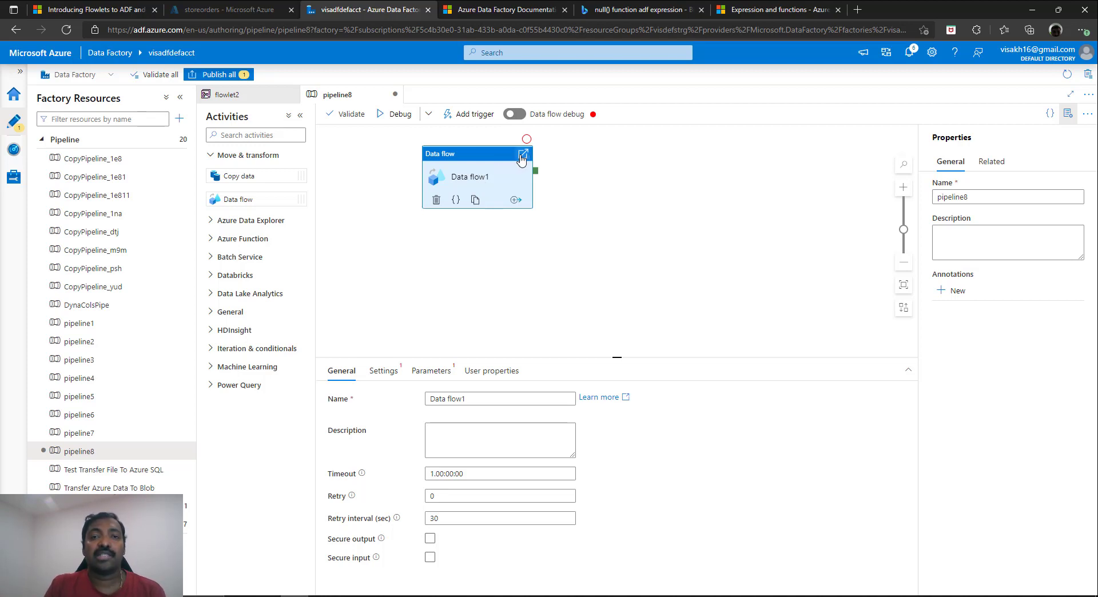
# Create a new data flow for the Data flow activity and add a source to it
pyautogui.click(385, 370)
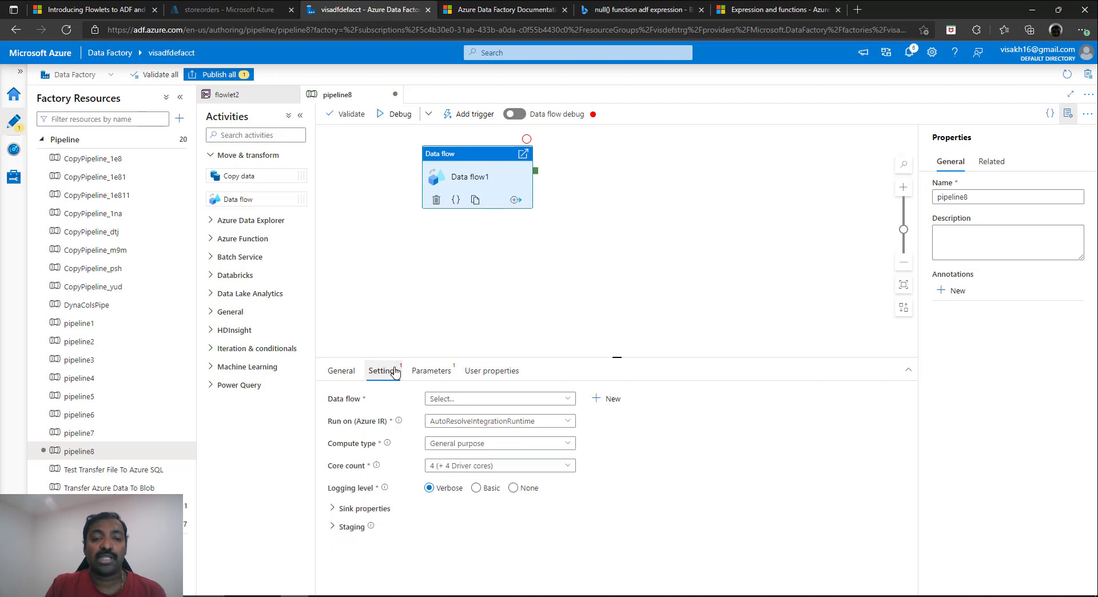
pyautogui.click(594, 401)
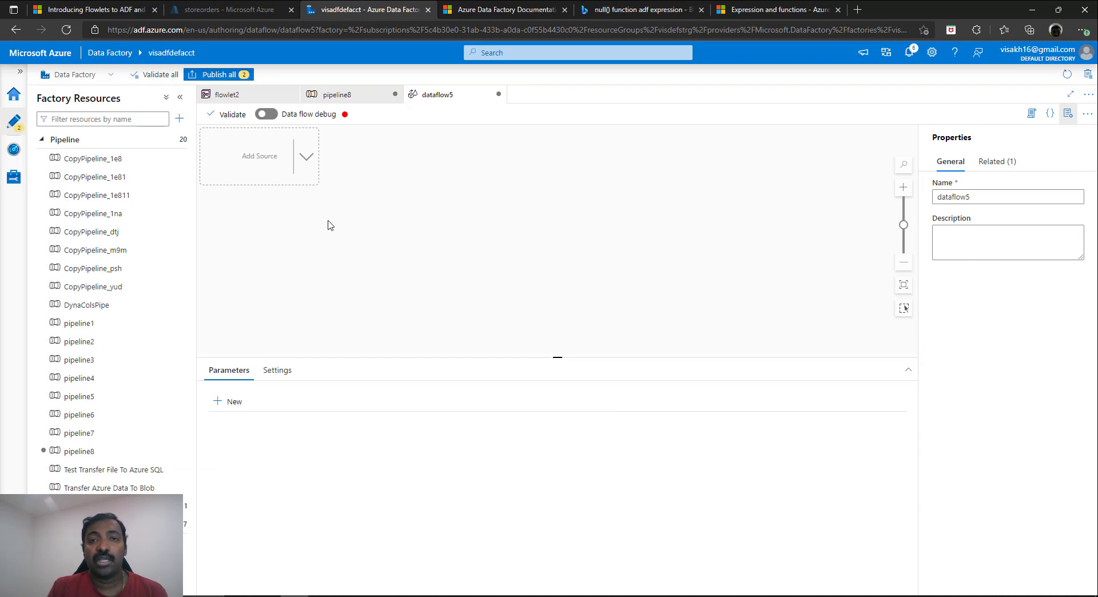
pyautogui.click(307, 159)
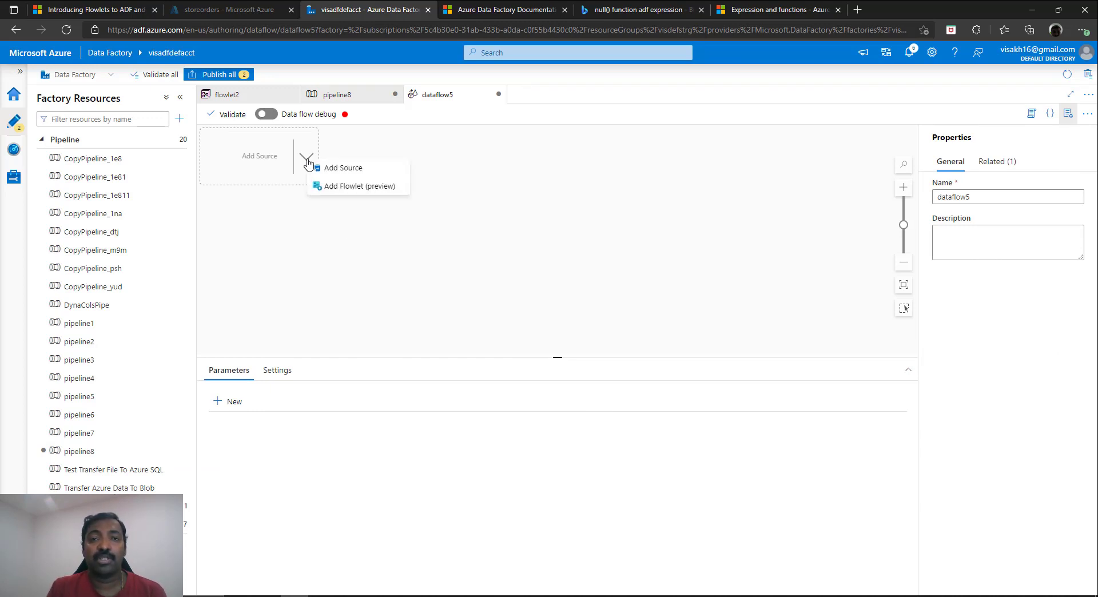
pyautogui.click(351, 169)
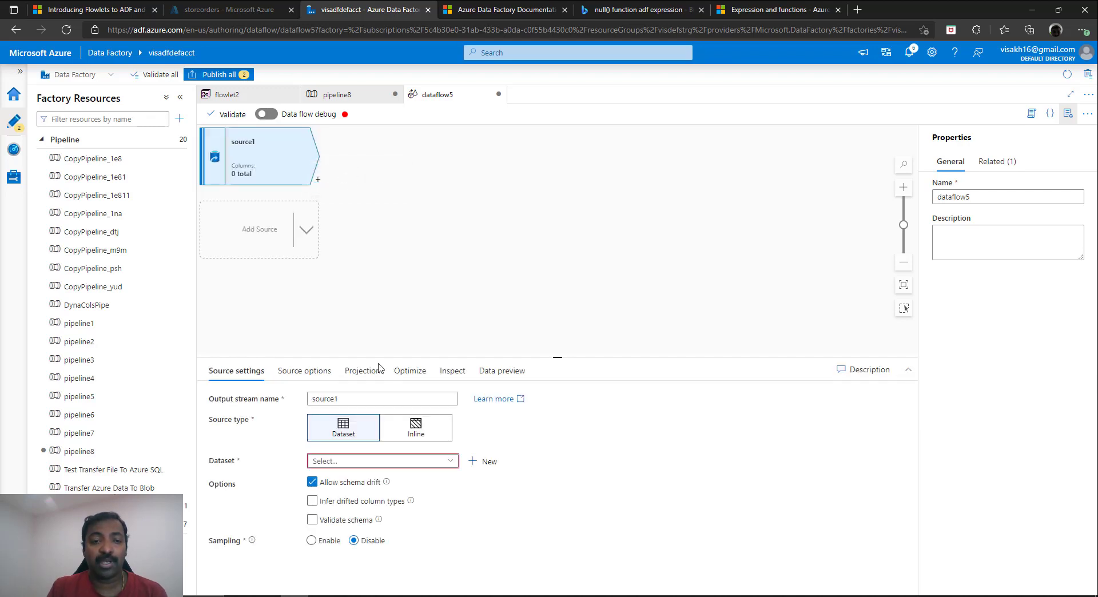
# Start a new Azure Blob Storage dataset in Excel format for source1
pyautogui.click(472, 462)
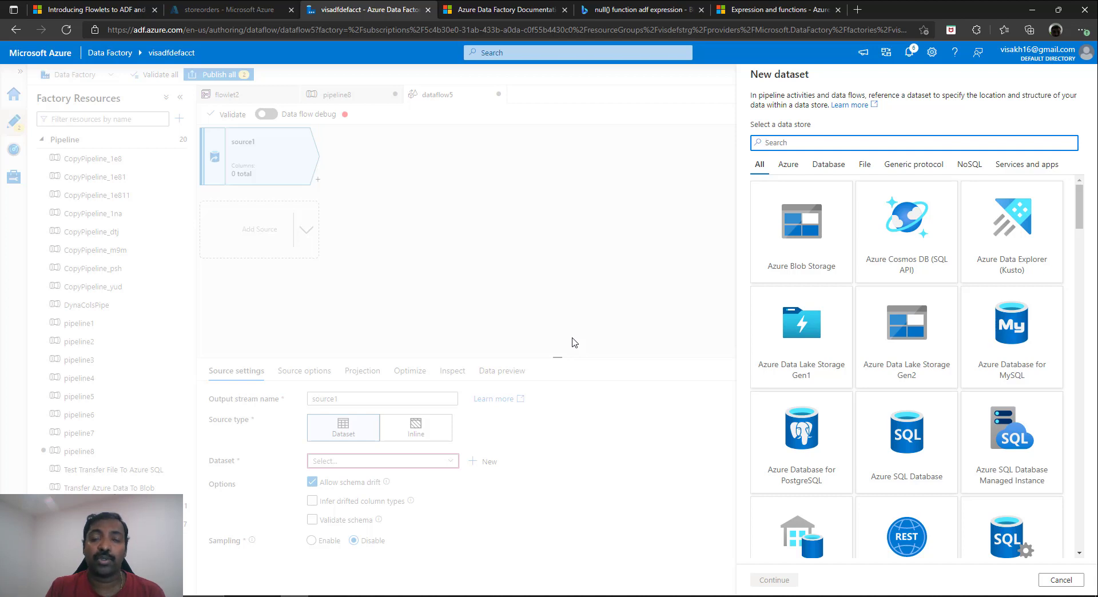
pyautogui.click(800, 262)
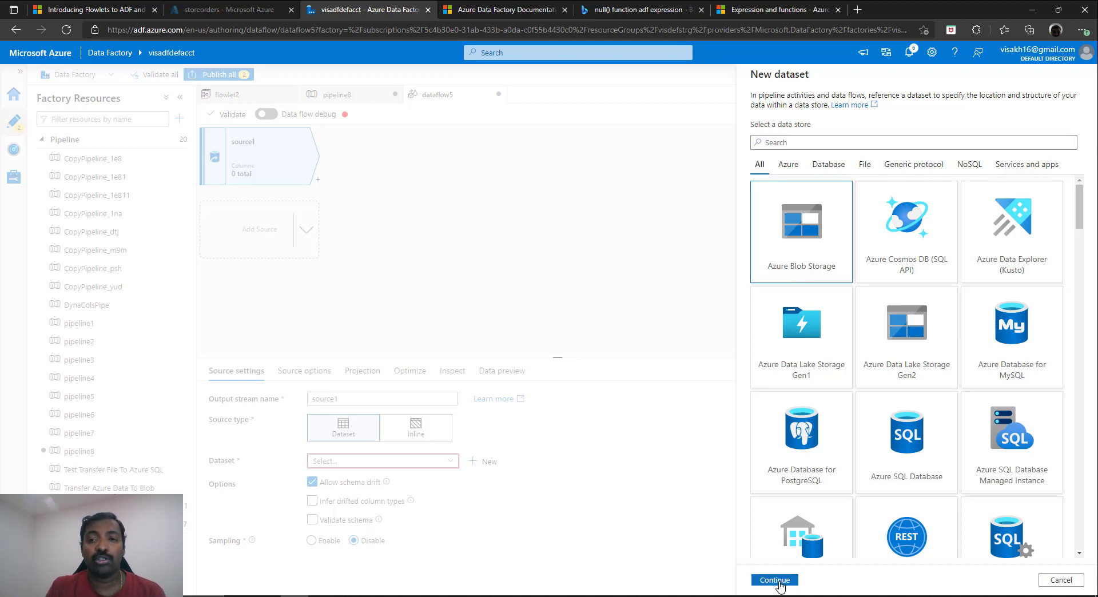
pyautogui.click(778, 581)
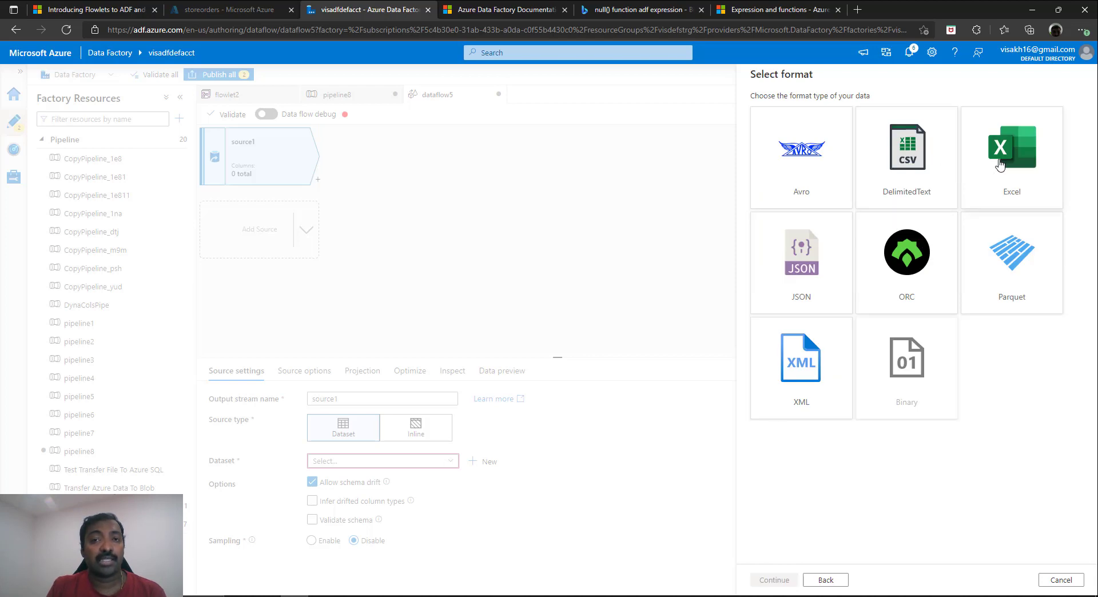
pyautogui.click(1000, 165)
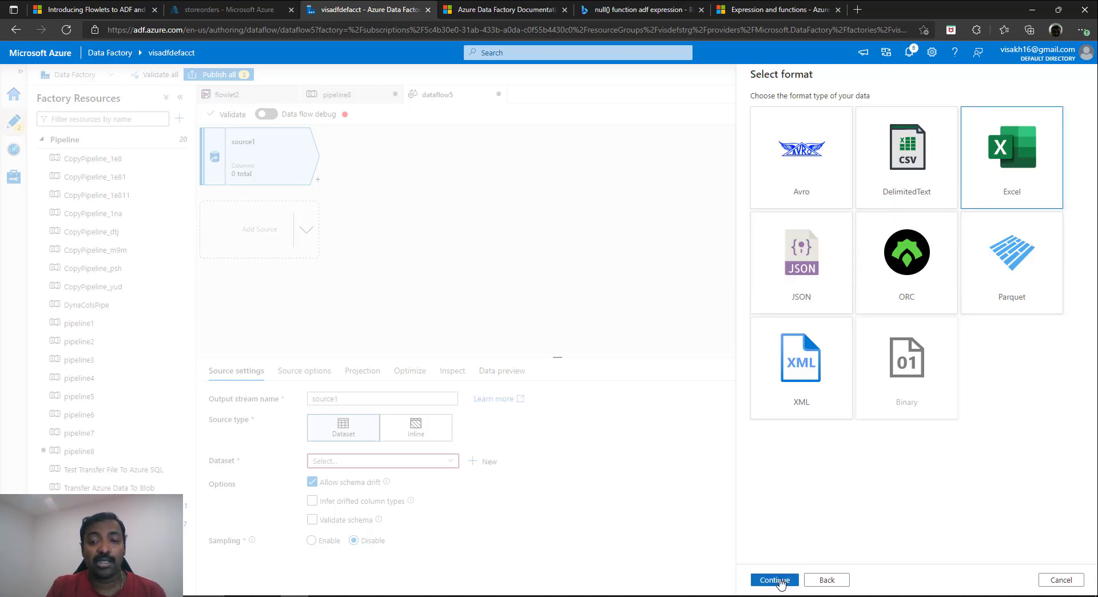
pyautogui.click(777, 580)
# Create a new Blob Storage linked service for the dataset using storage account vissynacct, testing the connection before creating it
pyautogui.click(952, 144)
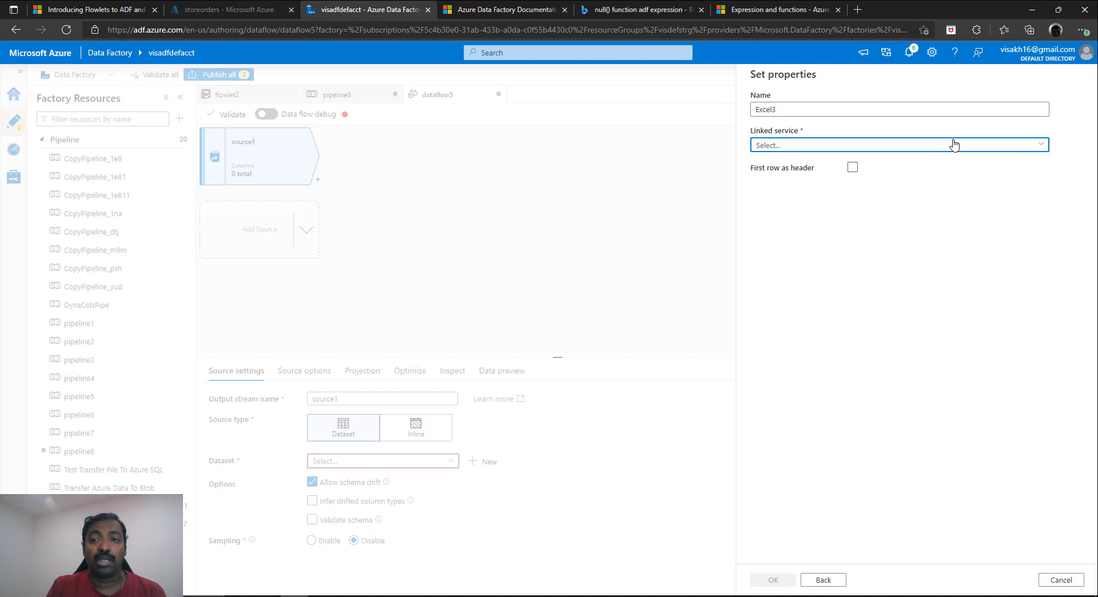
pyautogui.click(802, 200)
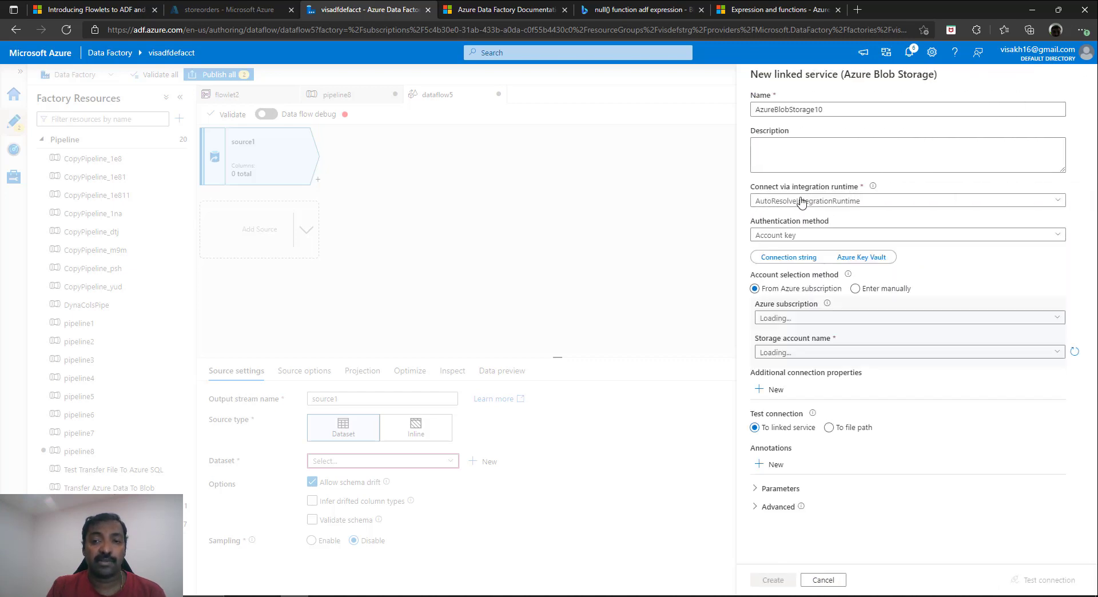
pyautogui.click(825, 318)
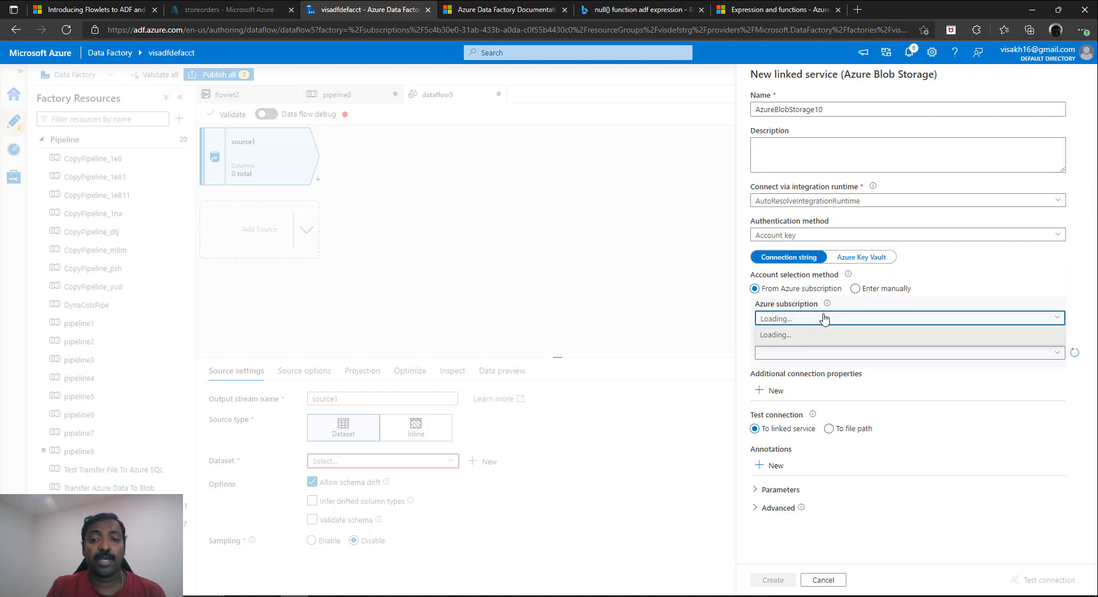
pyautogui.click(819, 351)
pyautogui.click(819, 352)
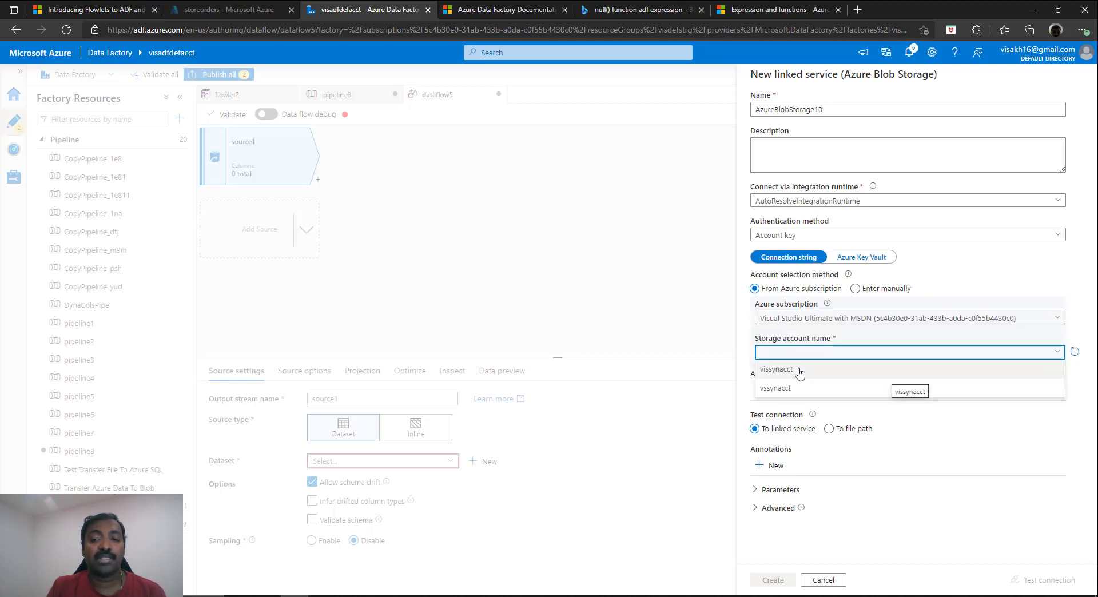
pyautogui.click(800, 371)
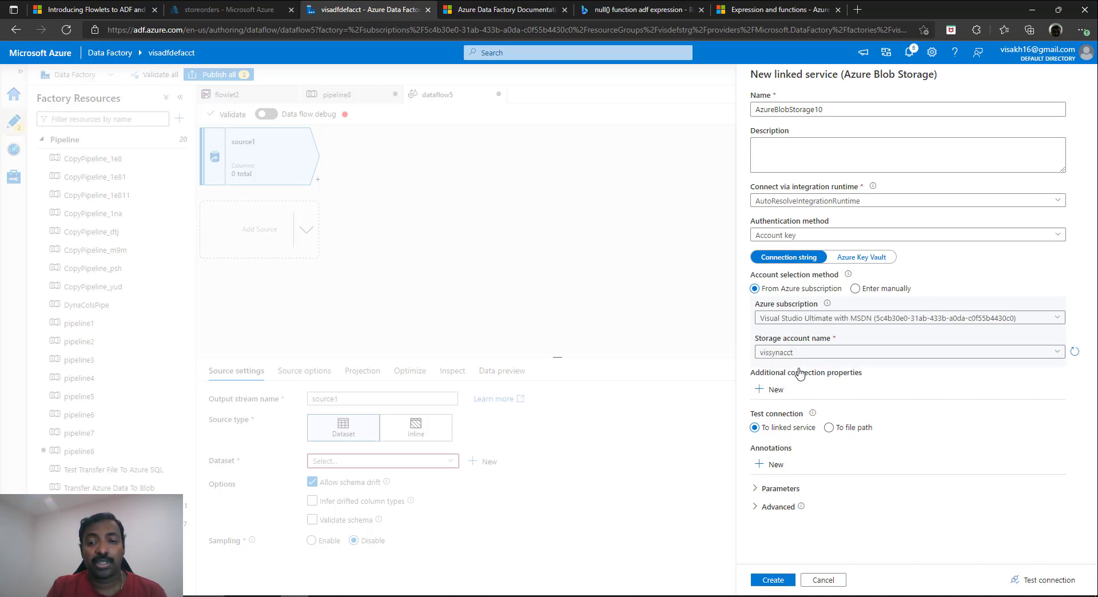
pyautogui.click(1038, 583)
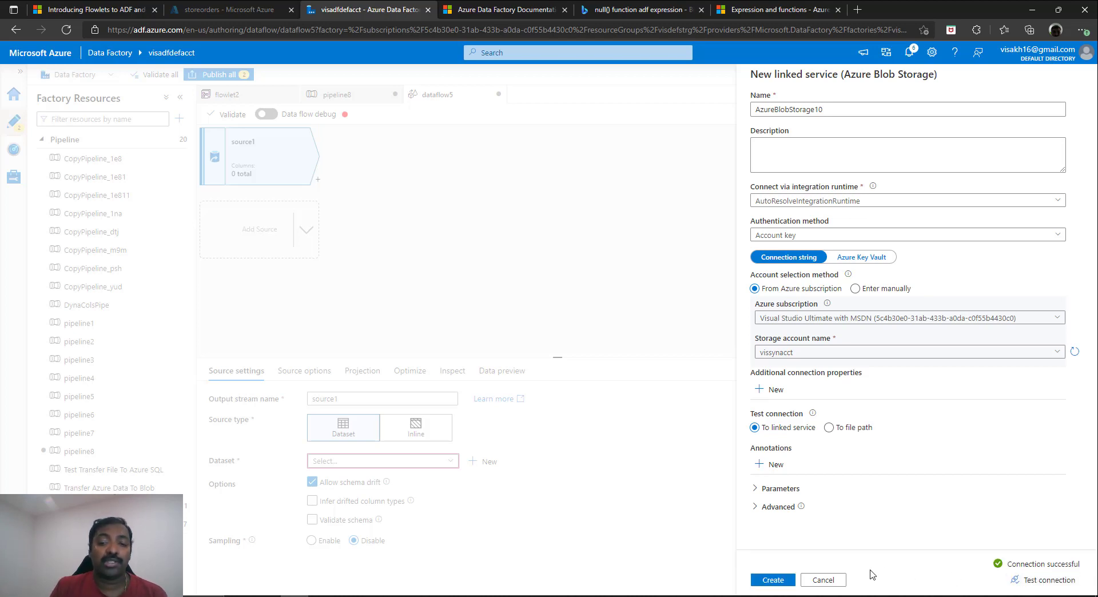
pyautogui.click(779, 580)
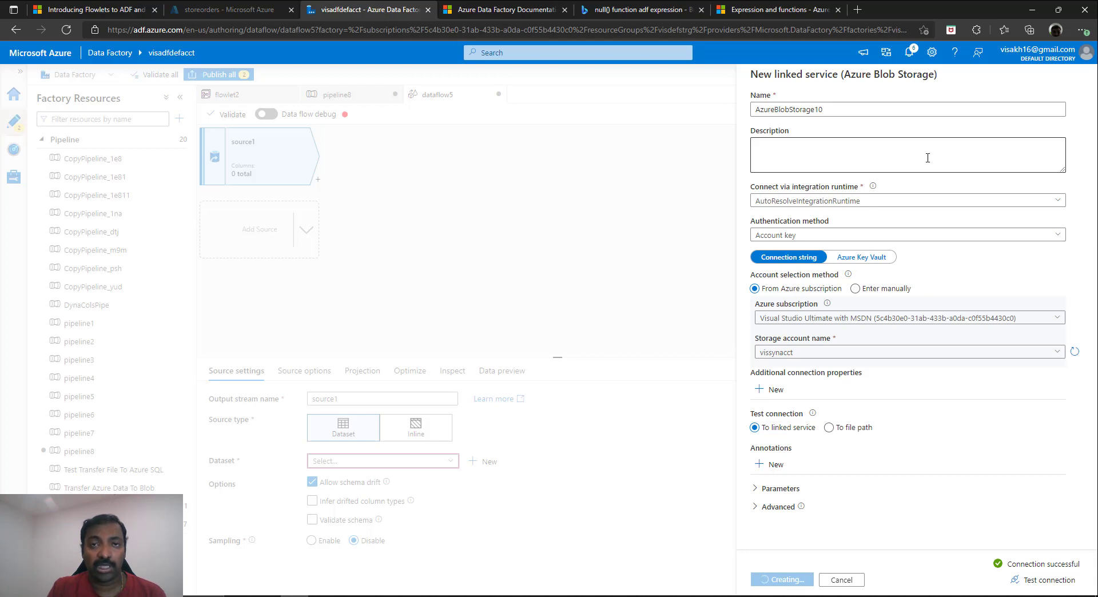
# Set the dataset's file path to EcomOrders.xlsx in the ecomorders folder
pyautogui.click(1063, 181)
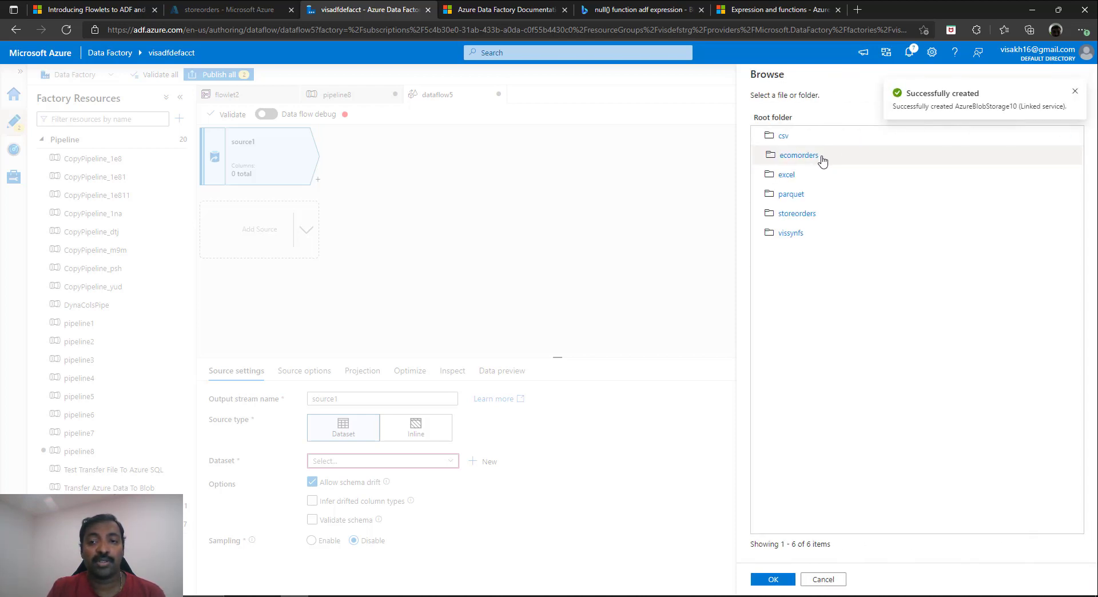
pyautogui.click(822, 162)
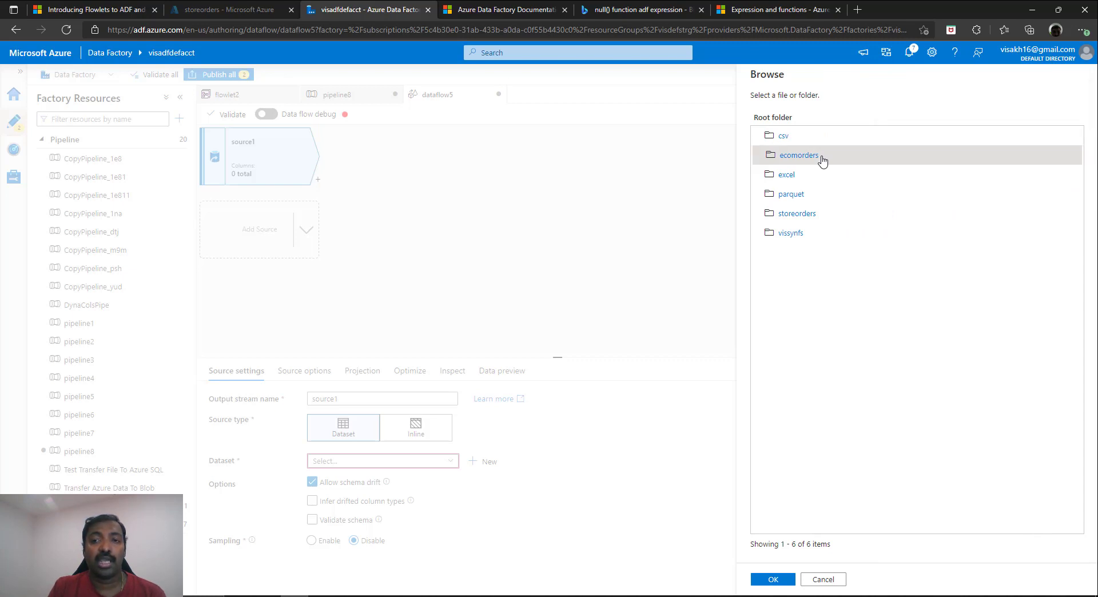
pyautogui.doubleClick(823, 162)
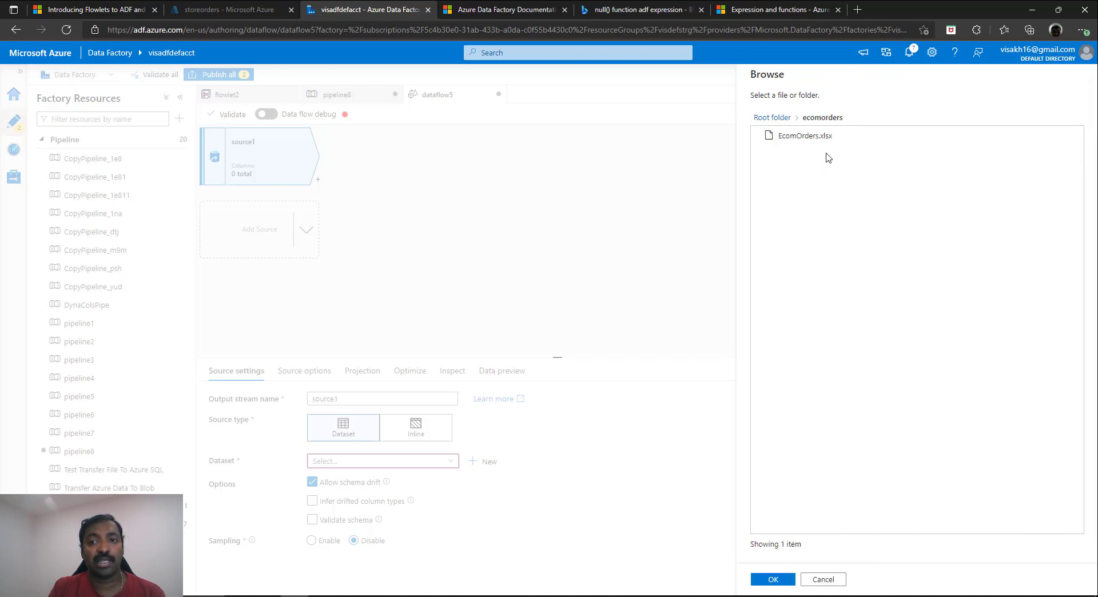
pyautogui.doubleClick(823, 143)
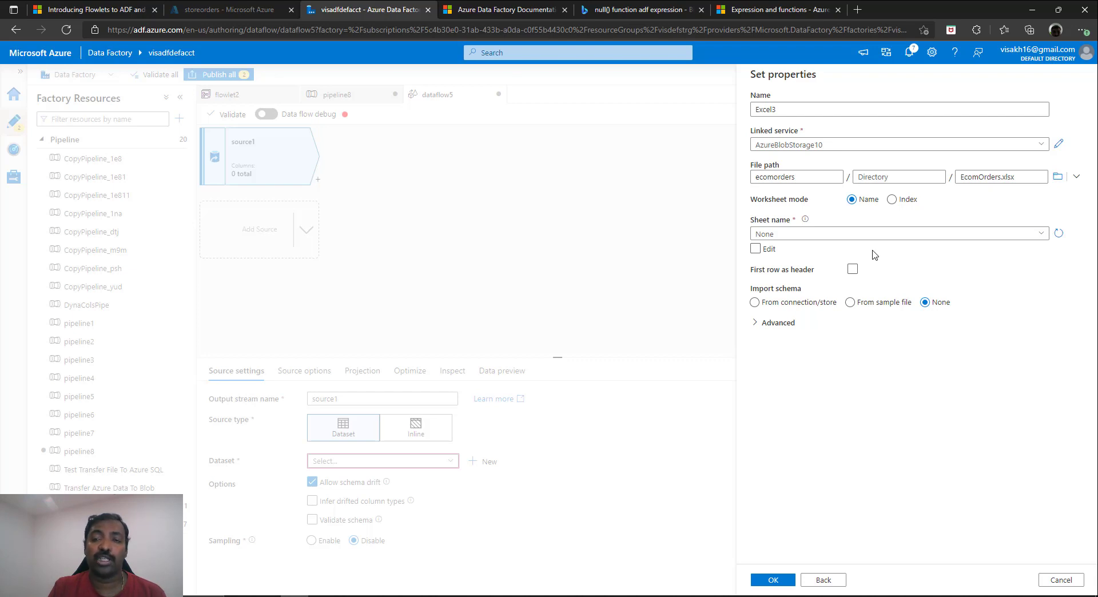
# Choose the EcomOrders sheet, treat the first row as header, and create the dataset with its schema imported from the connection/store
pyautogui.click(931, 236)
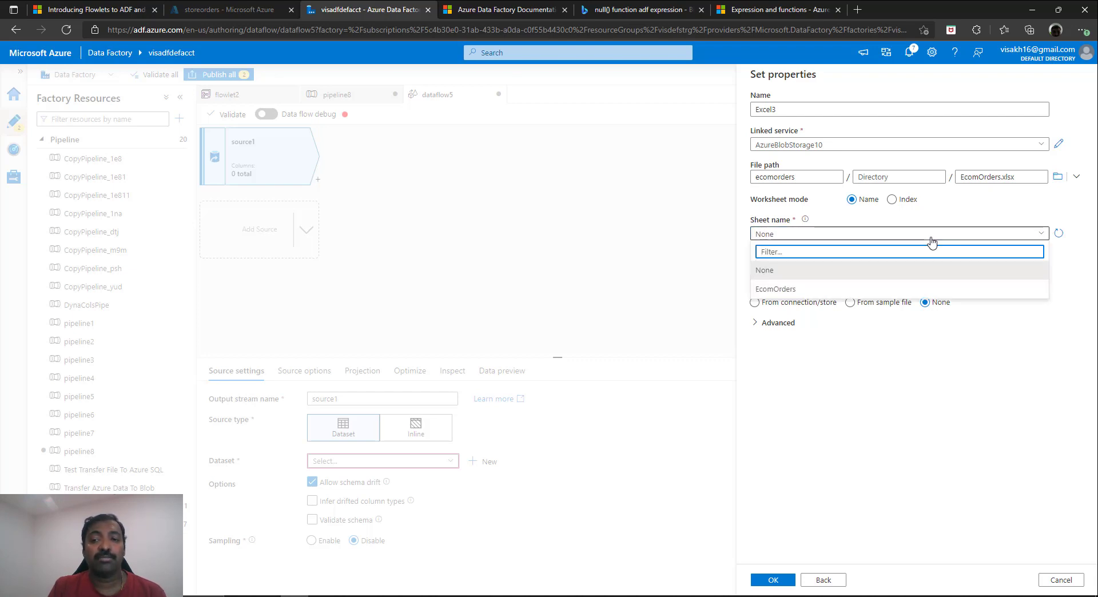
pyautogui.click(822, 290)
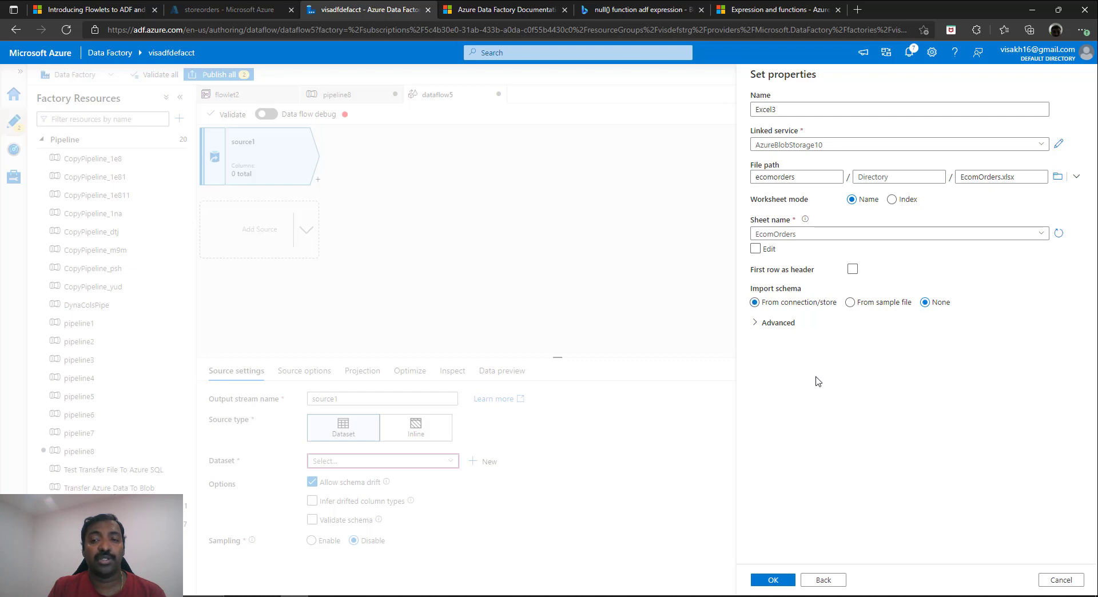
pyautogui.click(852, 270)
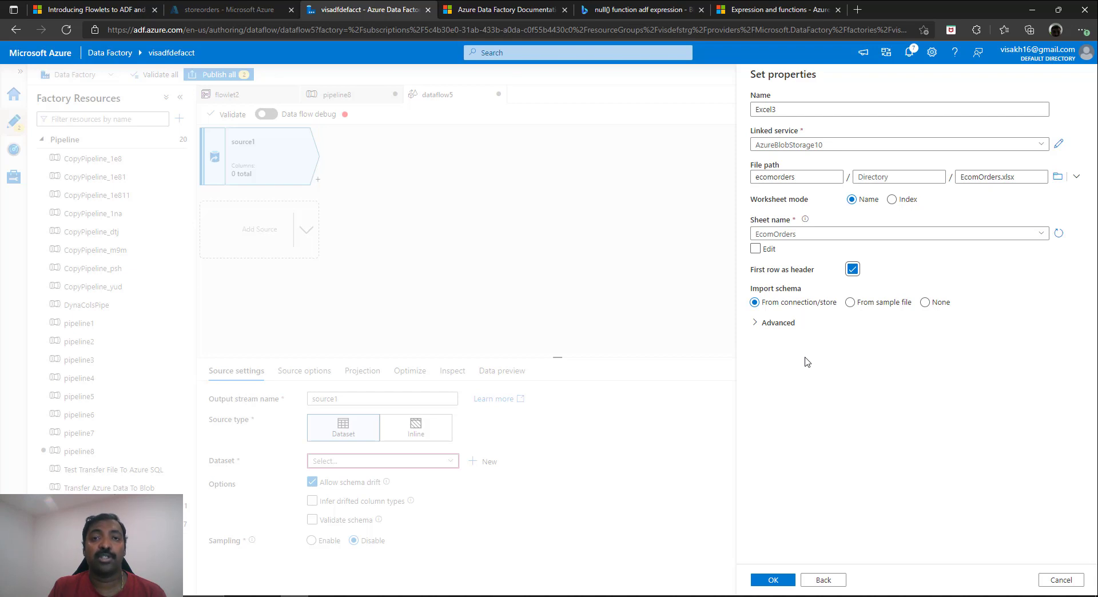
pyautogui.click(780, 583)
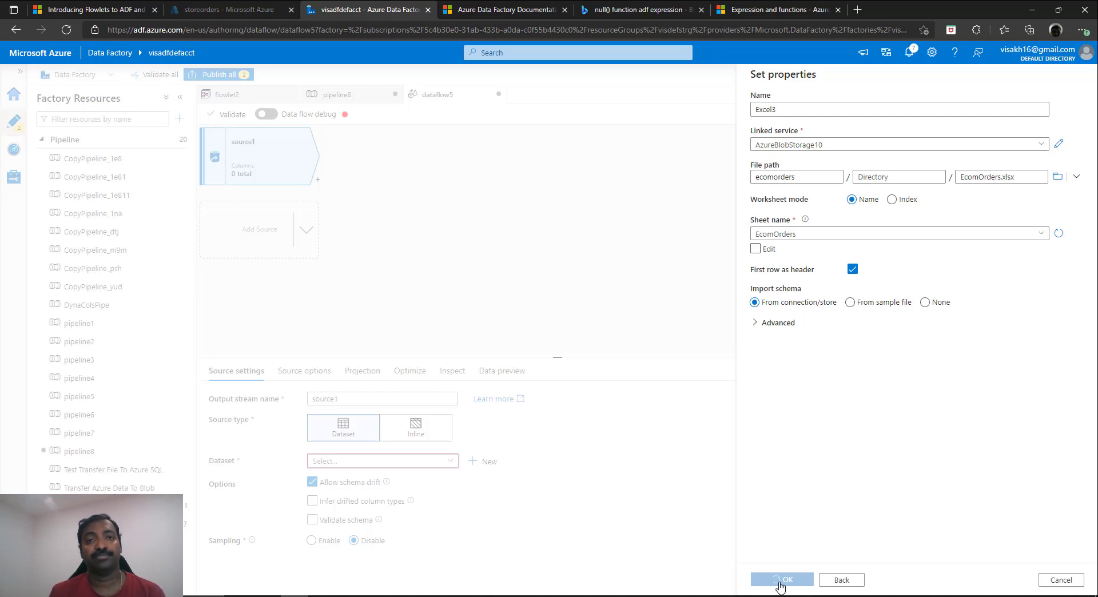
# In source1's projection, set orderid to integer and orderdate to date with format yyyy-MM-dd
pyautogui.click(362, 371)
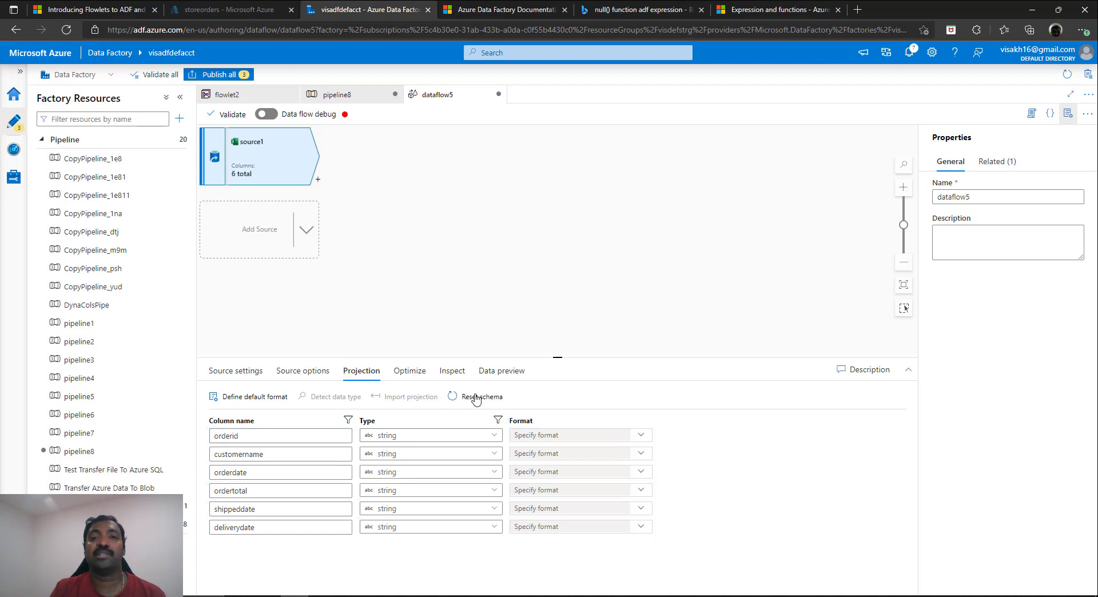
pyautogui.click(498, 438)
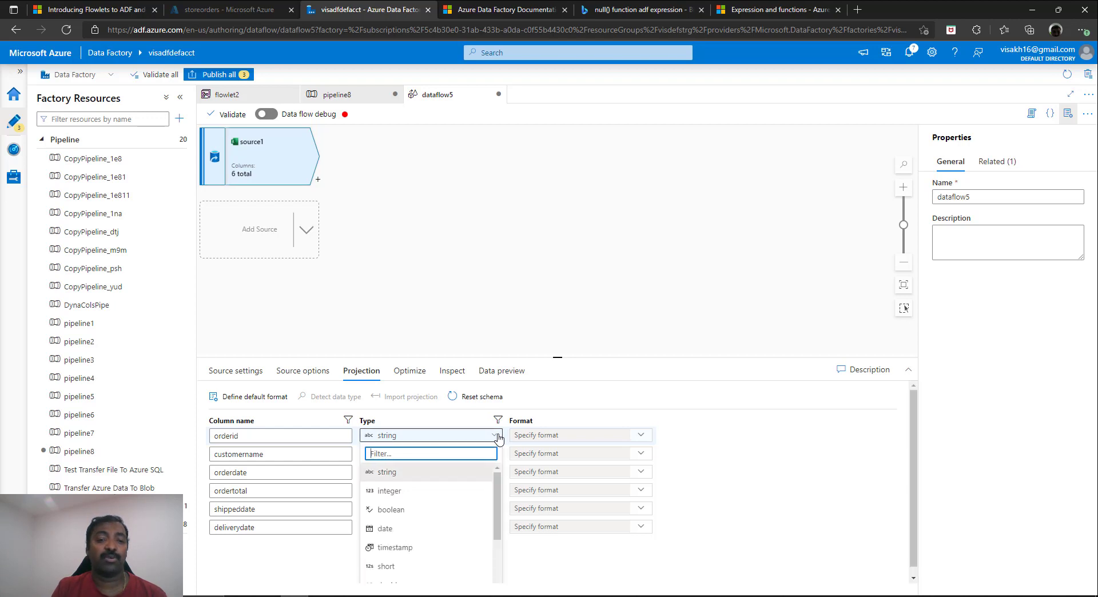
pyautogui.click(418, 490)
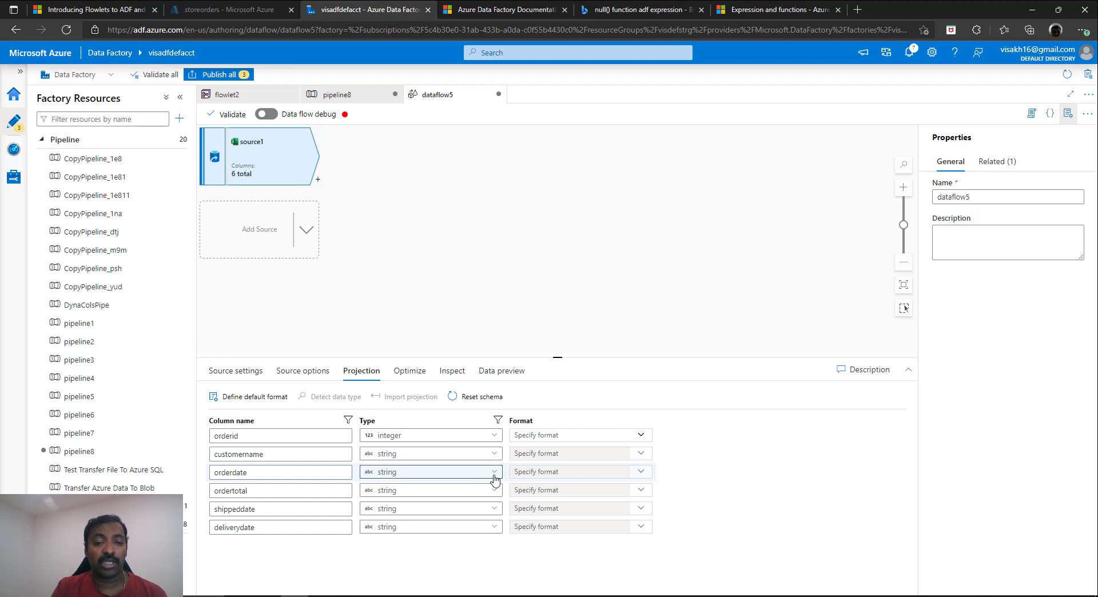
pyautogui.click(491, 473)
pyautogui.click(422, 565)
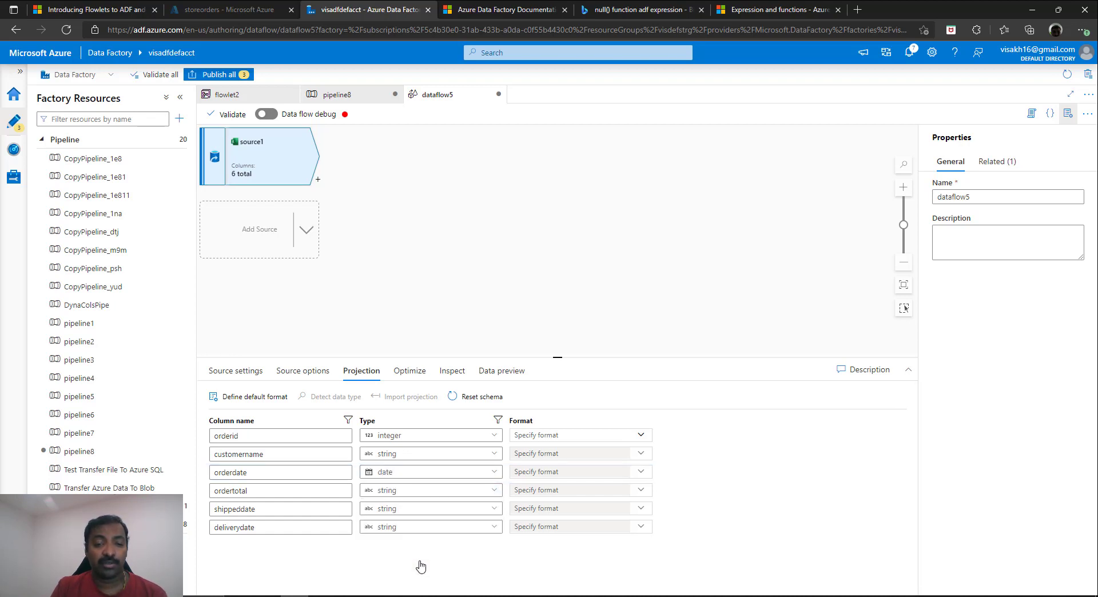
pyautogui.click(641, 473)
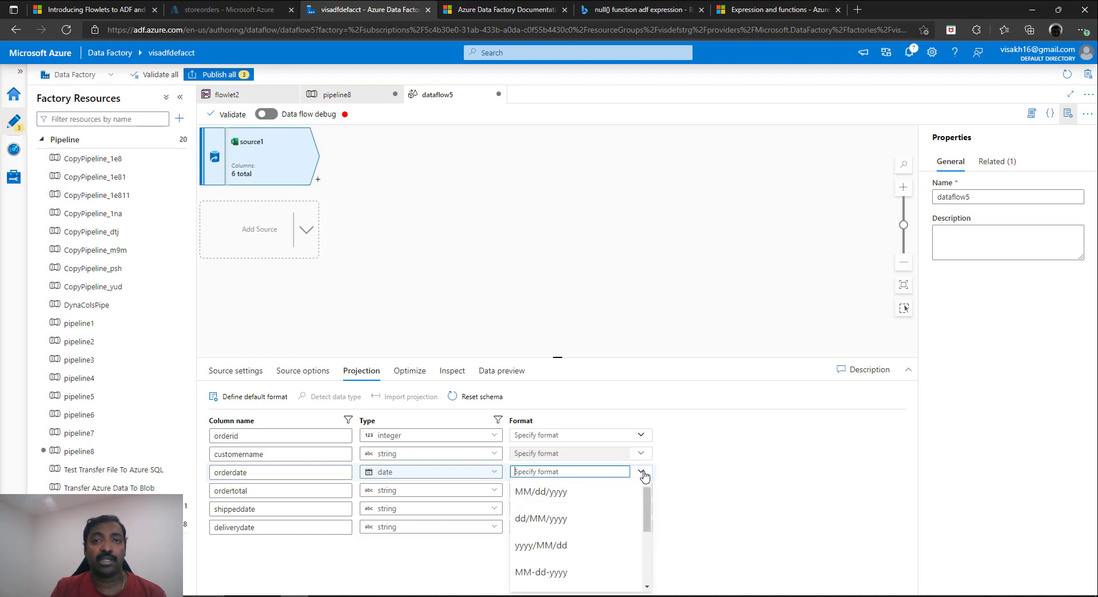
pyautogui.scroll(-1, 646, 509)
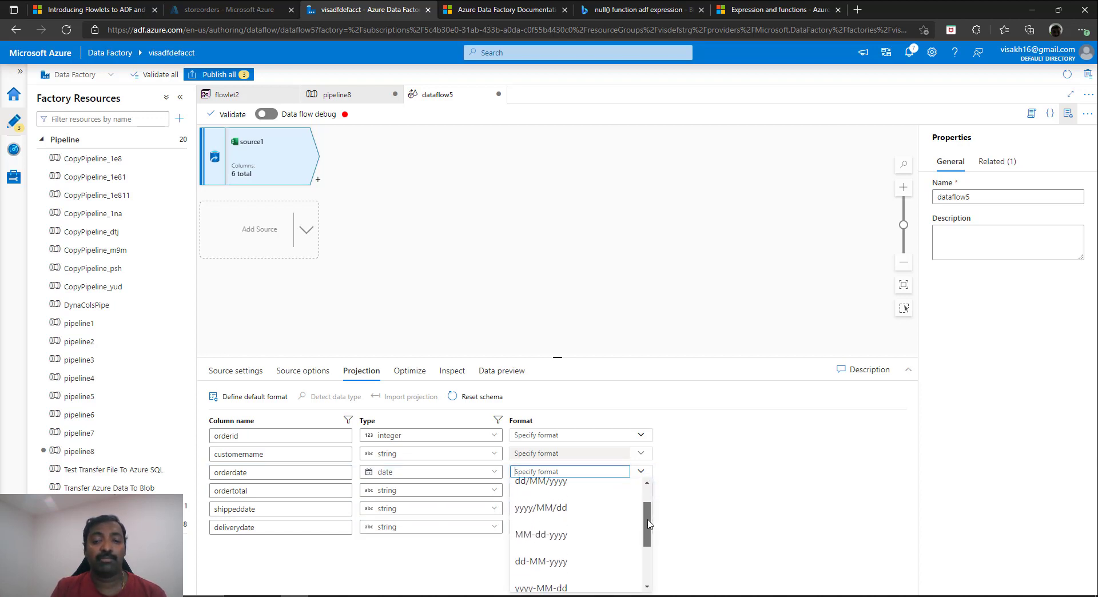
pyautogui.click(563, 589)
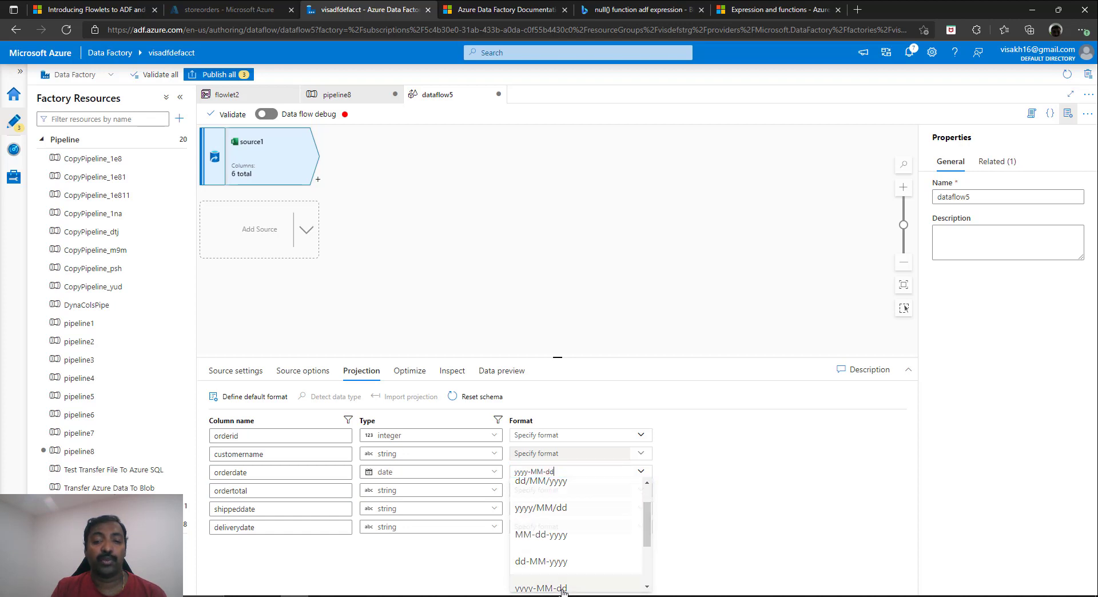
# Set source1's ordertotal column to type double with the number format 0,000.00
pyautogui.click(434, 495)
pyautogui.moveTo(497, 535); pyautogui.dragTo(497, 559)
pyautogui.click(433, 570)
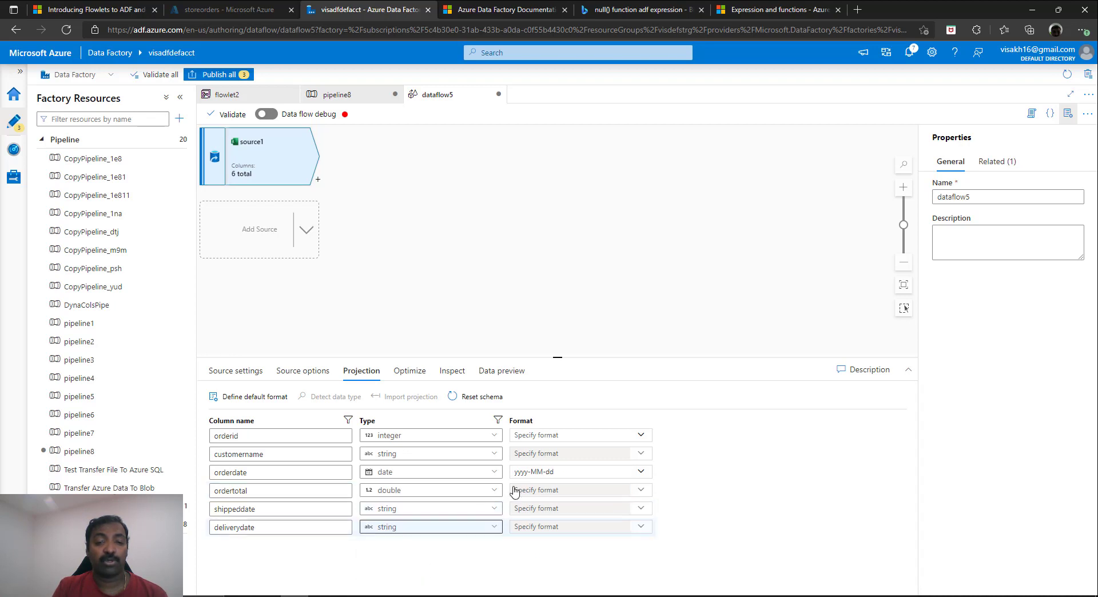
pyautogui.click(641, 489)
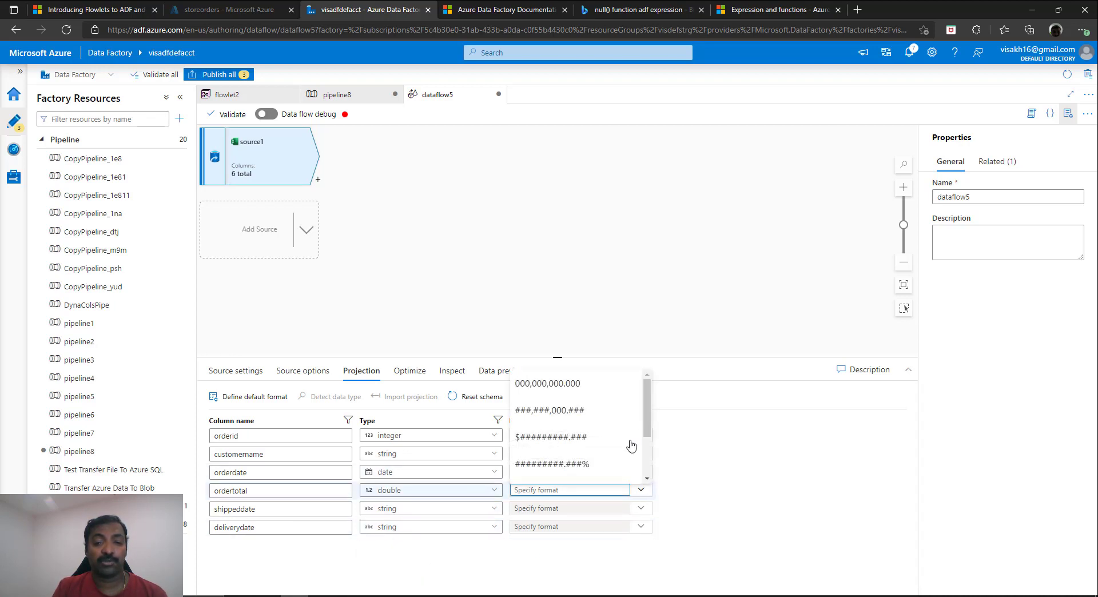
pyautogui.click(604, 382)
pyautogui.press('BackSpace')
pyautogui.click(542, 488)
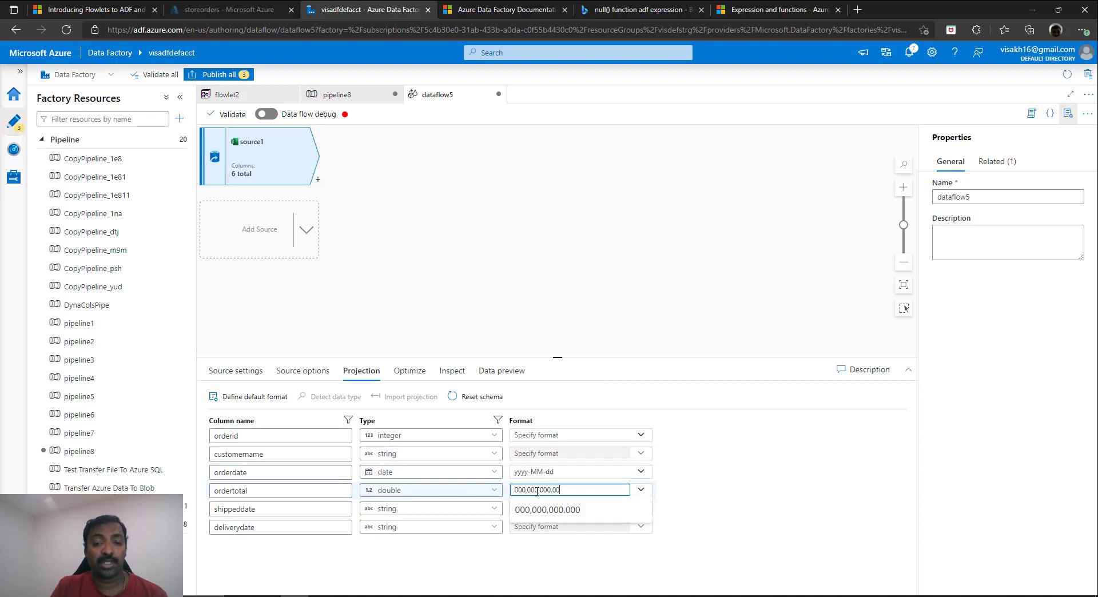
pyautogui.moveTo(537, 491); pyautogui.dragTo(481, 493)
pyautogui.press('BackSpace')
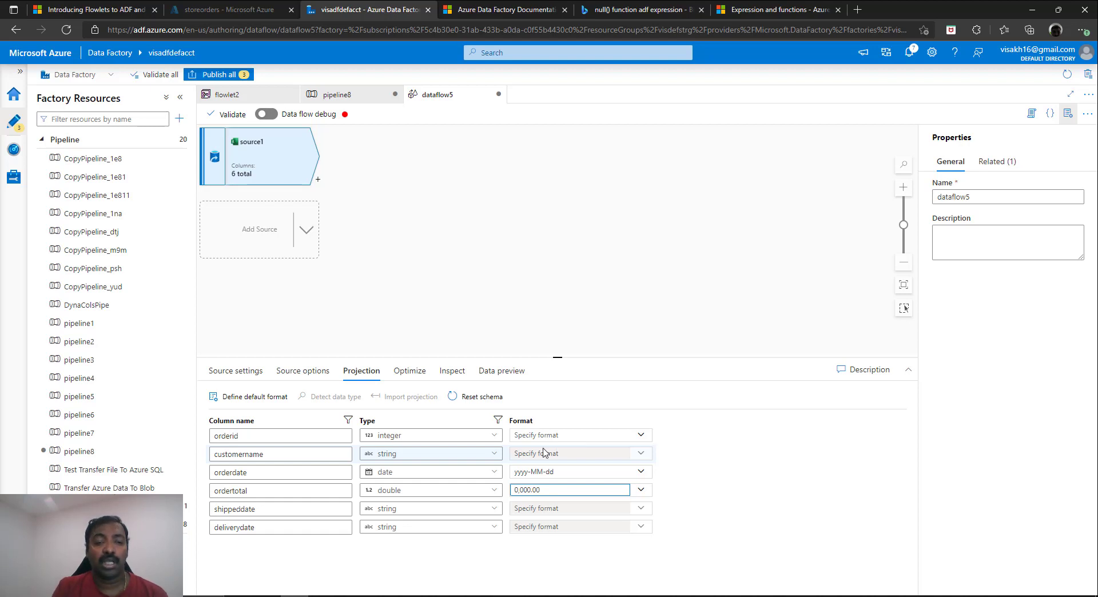
# Set source1's shippeddate column to type date with format yyyy-MM-dd
pyautogui.click(431, 509)
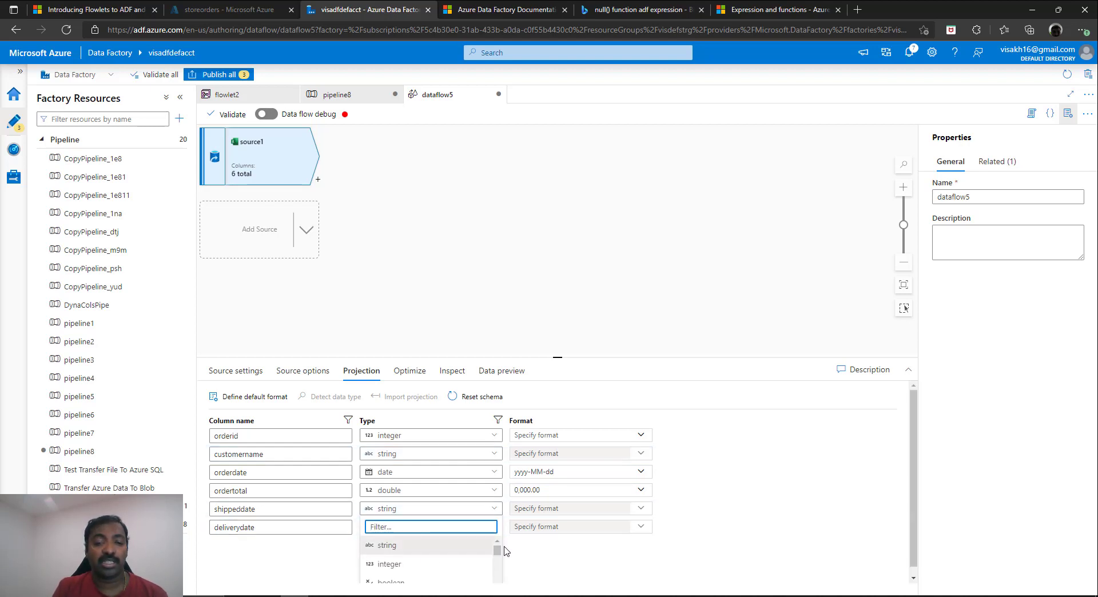
pyautogui.scroll(-2, 490, 552)
pyautogui.click(457, 555)
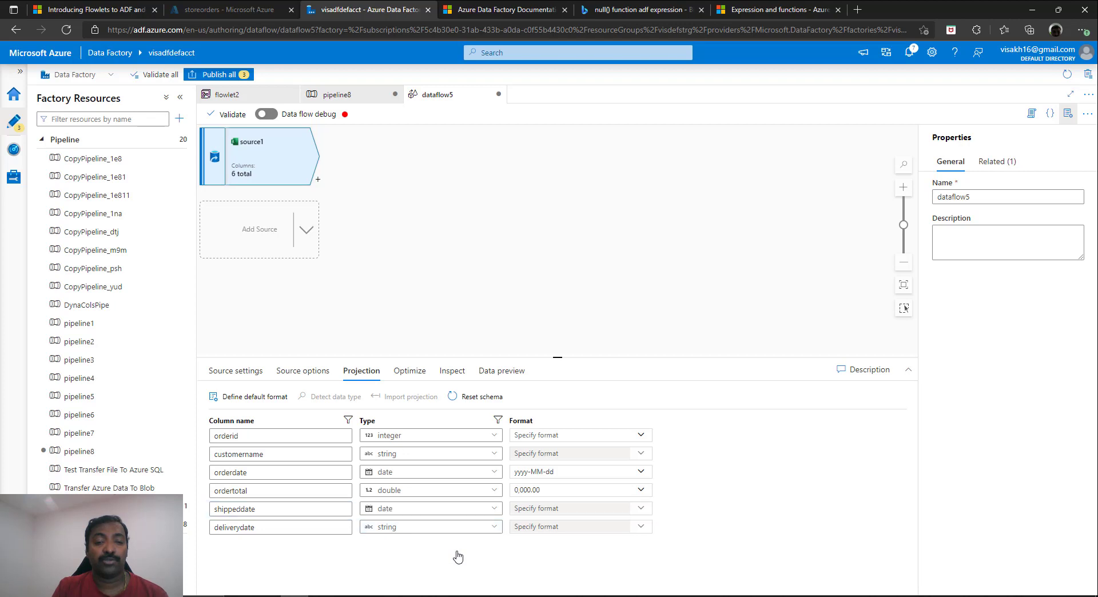
pyautogui.click(640, 511)
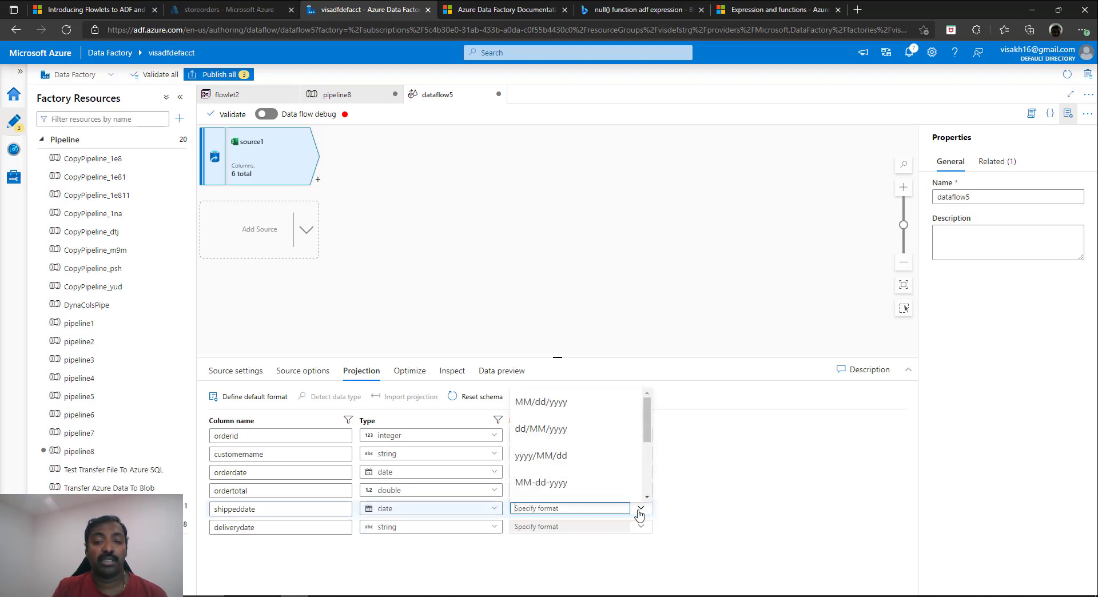
pyautogui.scroll(-3, 646, 436)
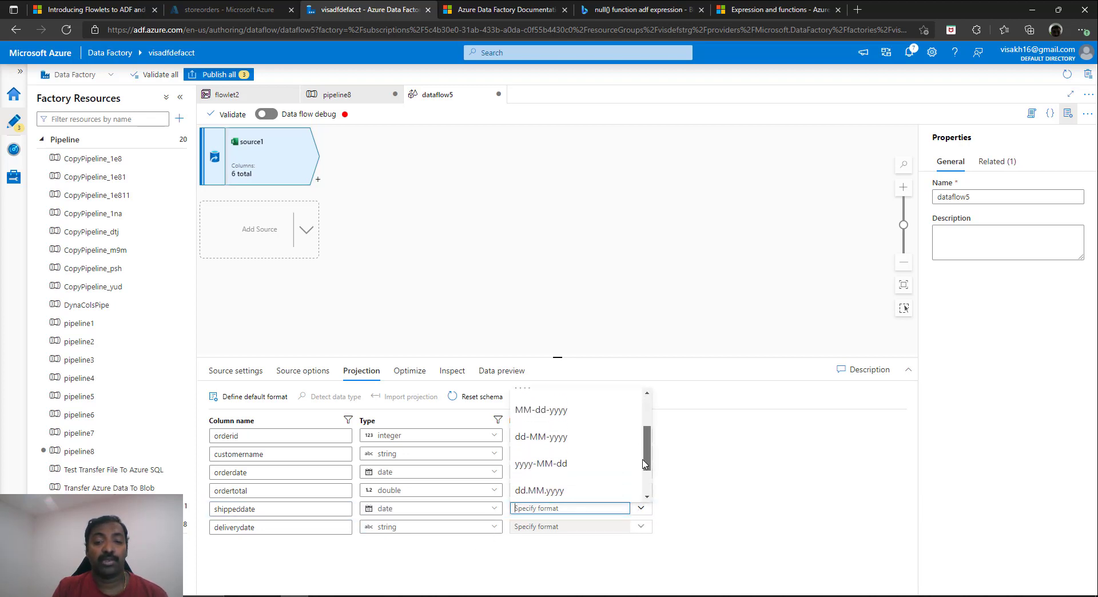
pyautogui.click(564, 463)
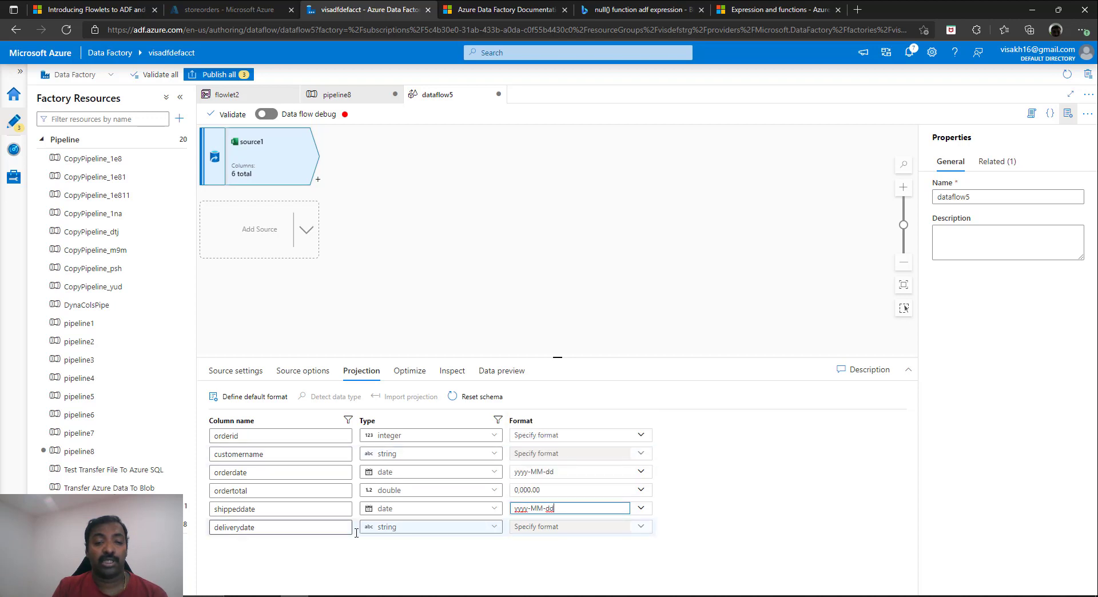
# Set source1's deliverydate column to type date with format yyyy-MM-dd
pyautogui.click(424, 529)
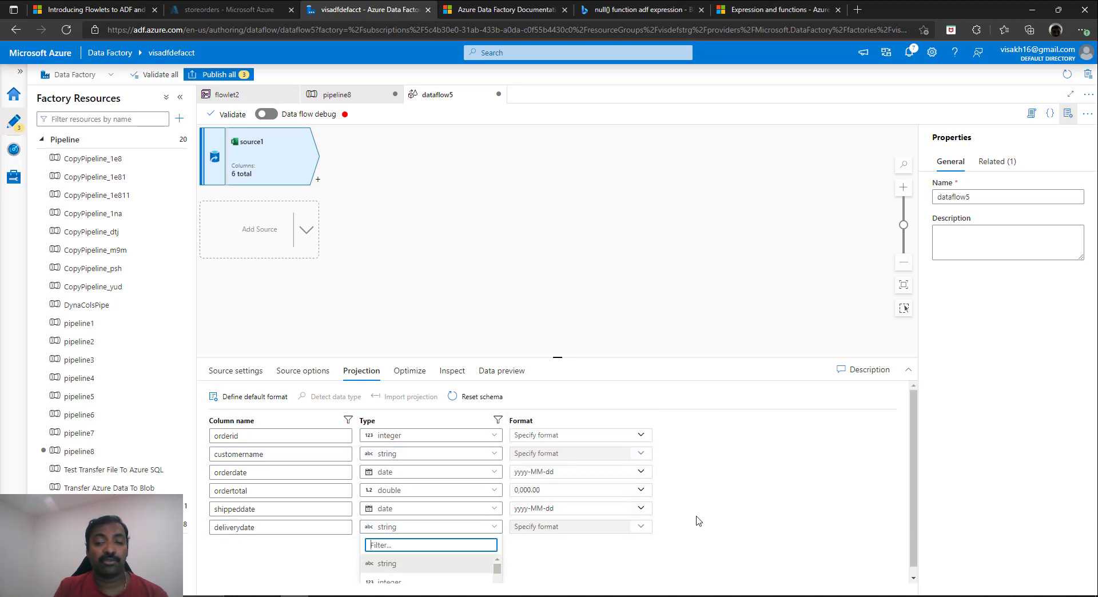
pyautogui.click(912, 535)
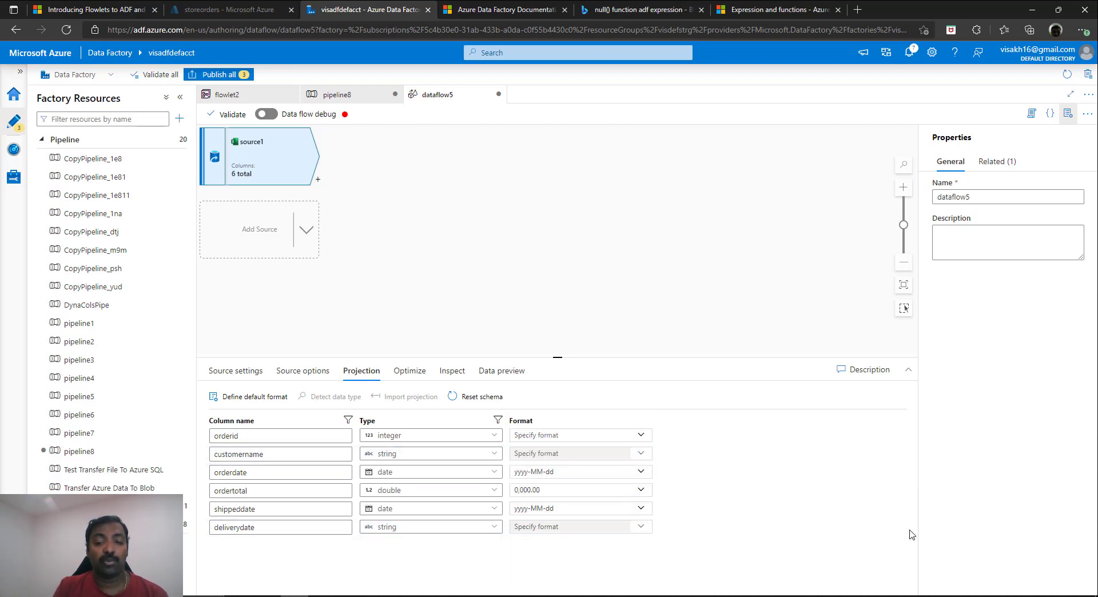
pyautogui.click(493, 527)
pyautogui.click(919, 495)
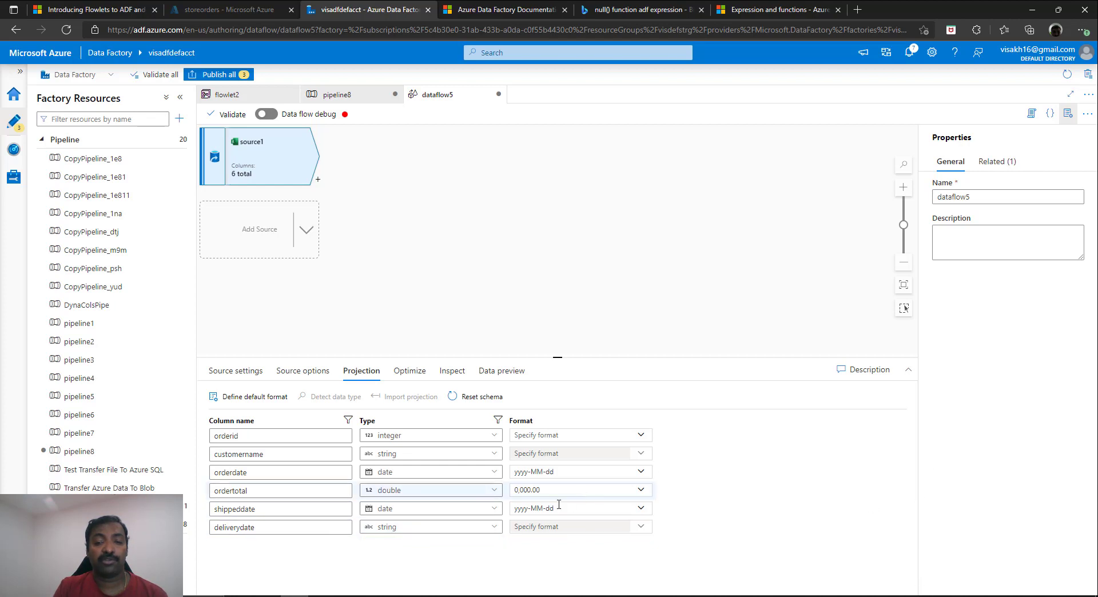
pyautogui.click(495, 528)
pyautogui.scroll(-2, 435, 558)
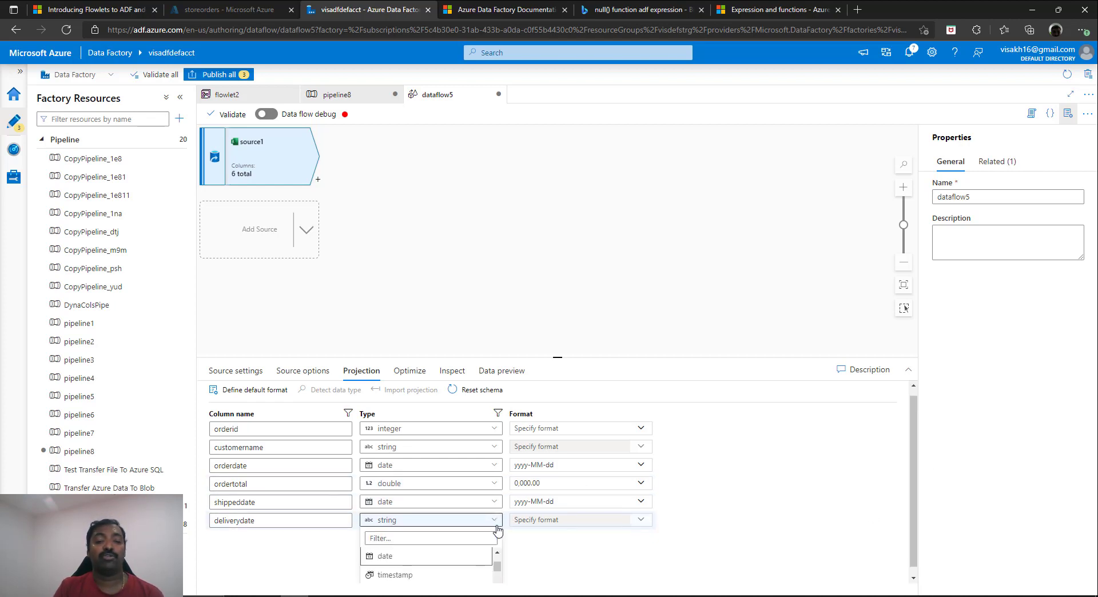
pyautogui.click(443, 560)
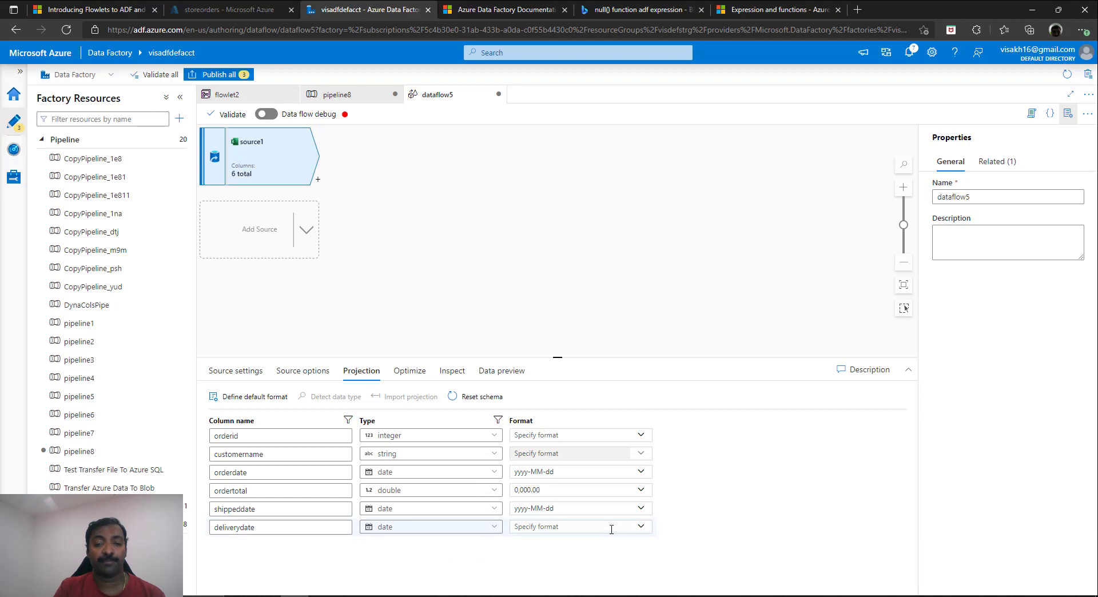
pyautogui.click(644, 534)
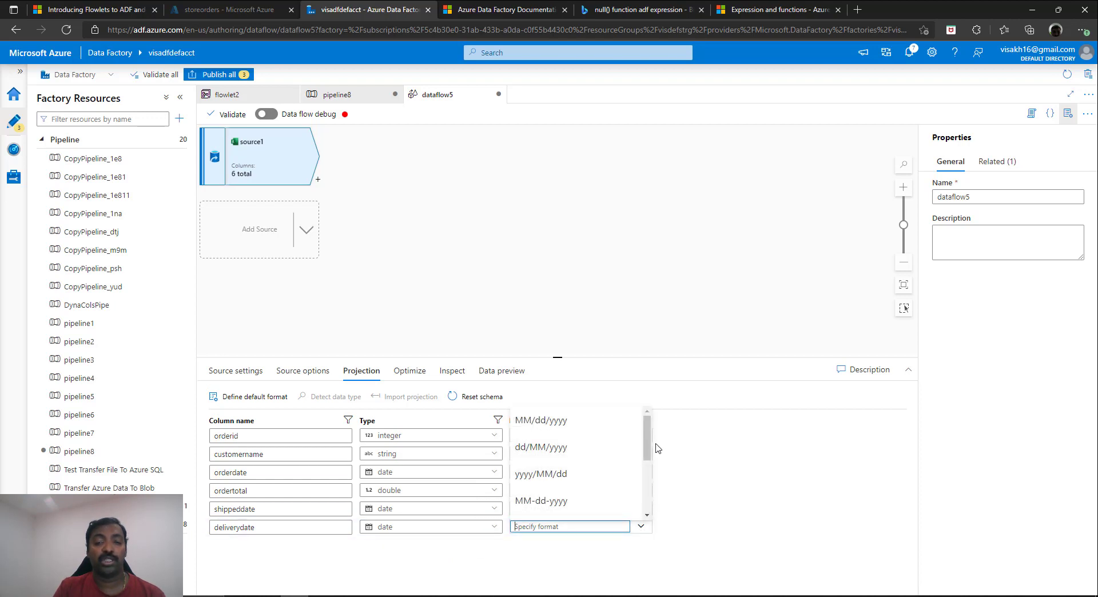
pyautogui.moveTo(647, 438); pyautogui.dragTo(648, 493)
pyautogui.scroll(-1, 648, 493)
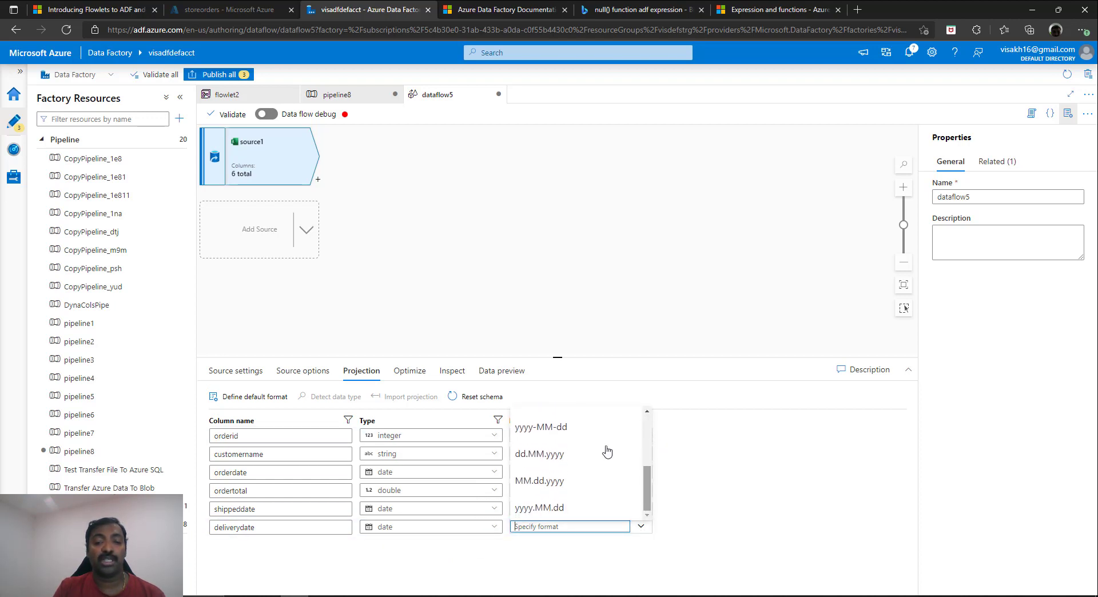
pyautogui.click(565, 426)
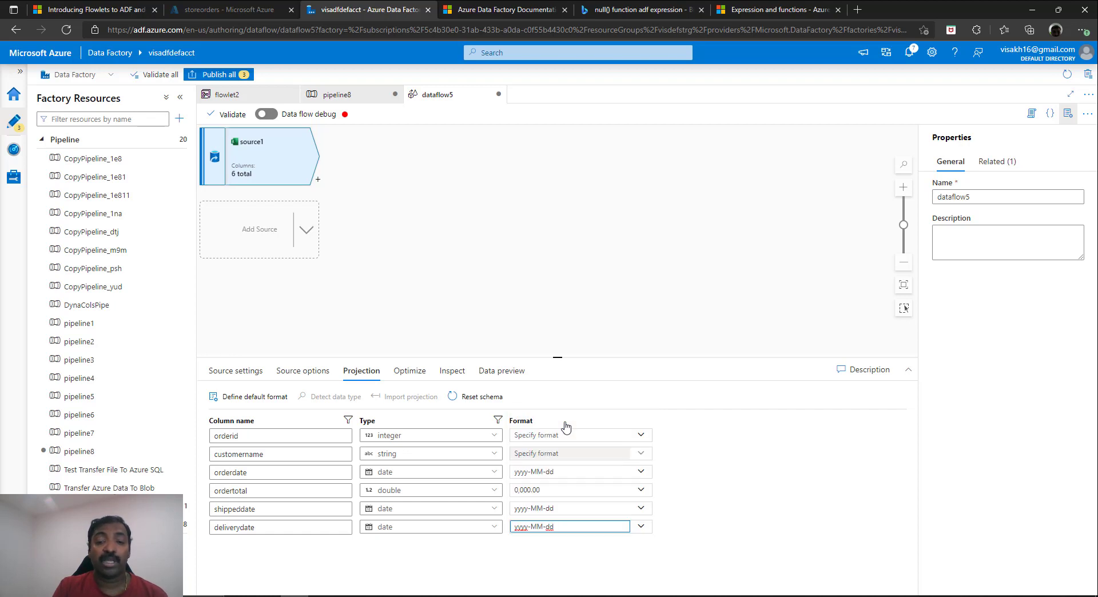
pyautogui.click(679, 434)
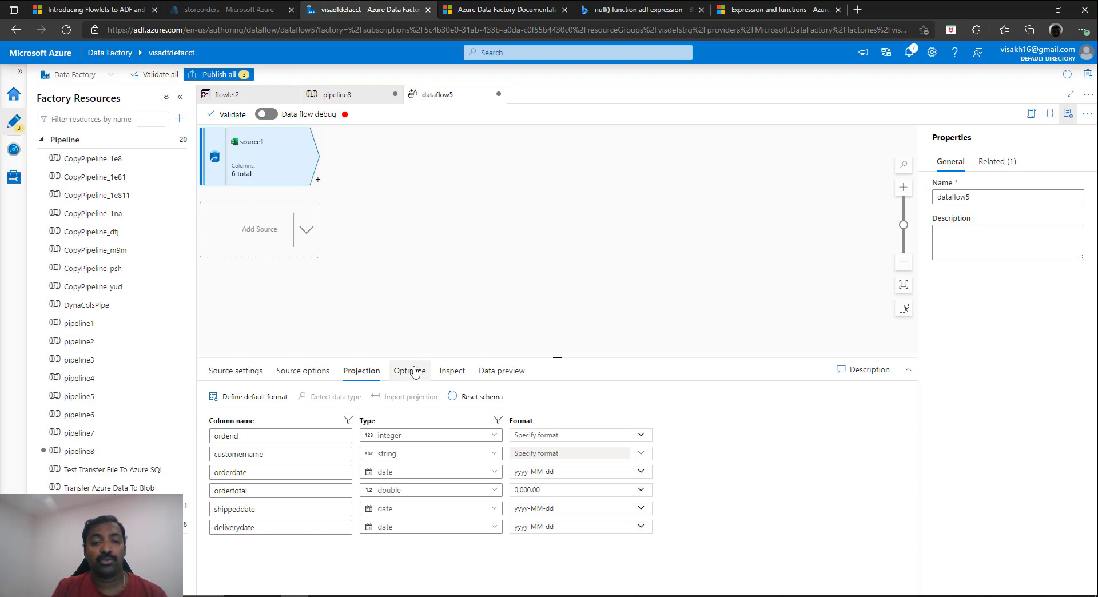
# Turn on data flow debug with AutoResolveIntegrationRuntime and a 1 hour time to live, and refresh source1's data preview
pyautogui.click(449, 372)
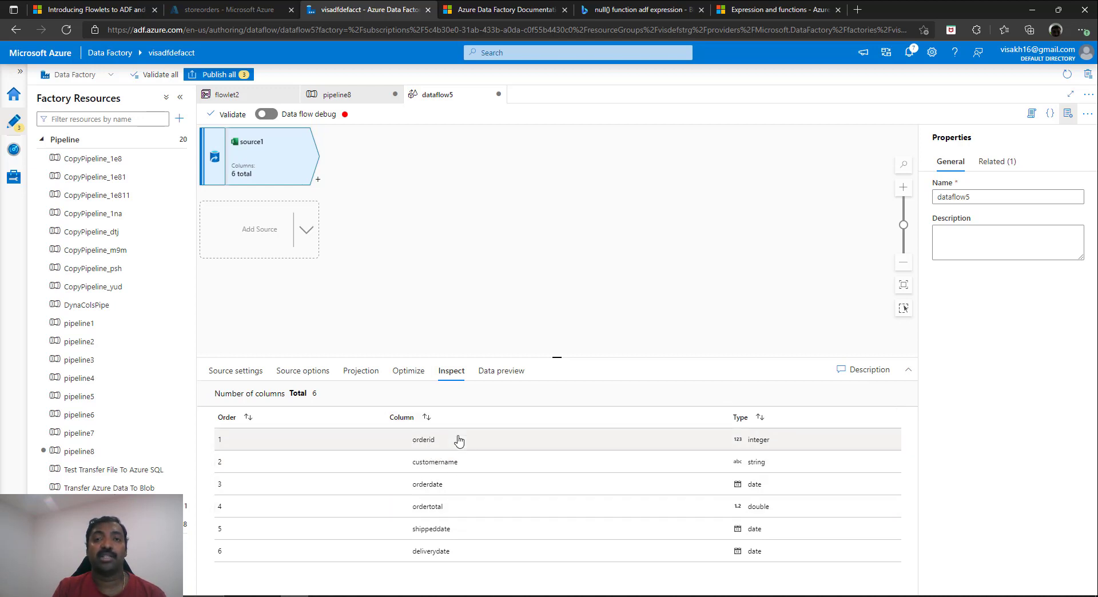
pyautogui.click(501, 376)
pyautogui.click(277, 118)
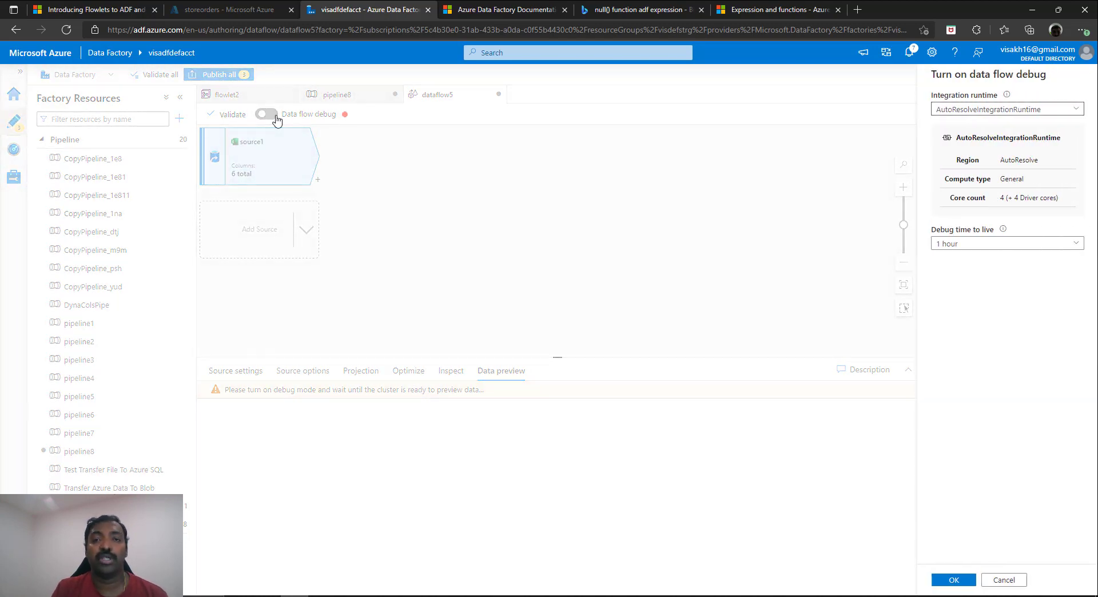
pyautogui.click(968, 581)
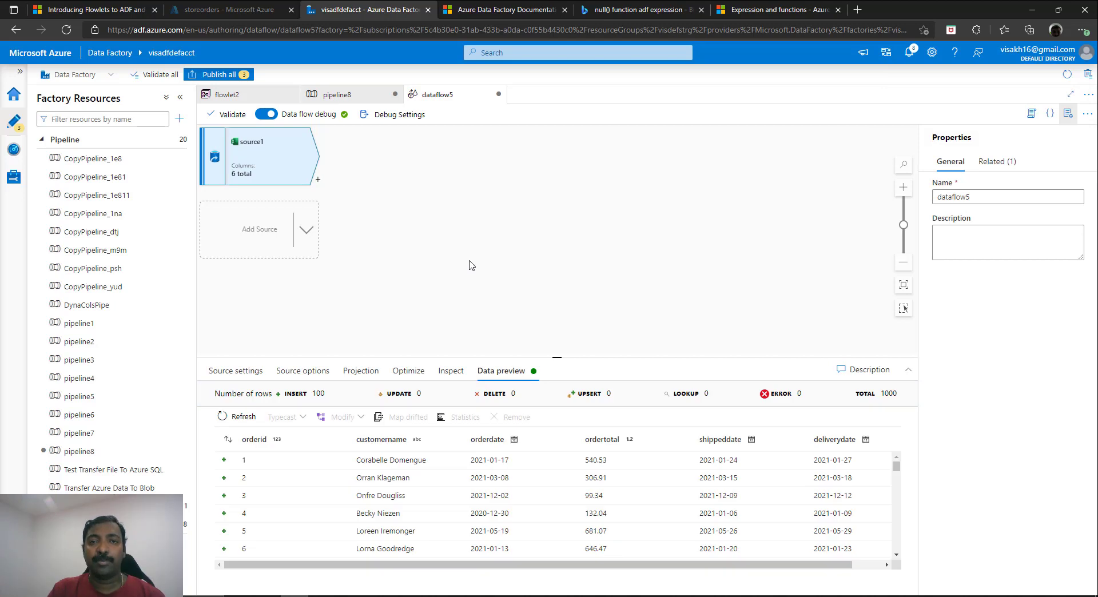
pyautogui.click(242, 416)
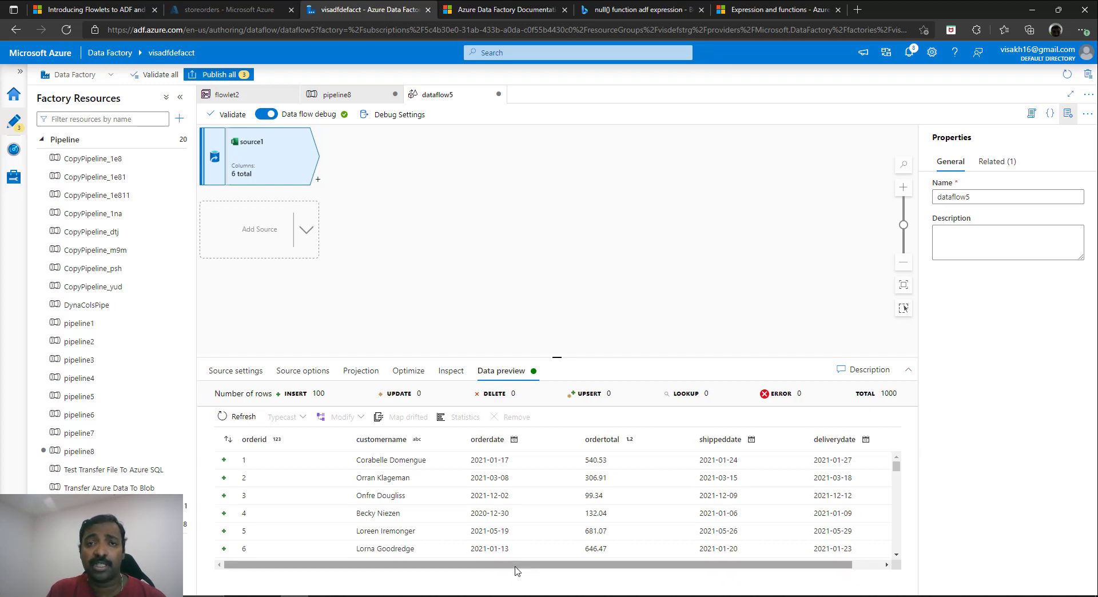
pyautogui.moveTo(516, 570); pyautogui.dragTo(546, 570)
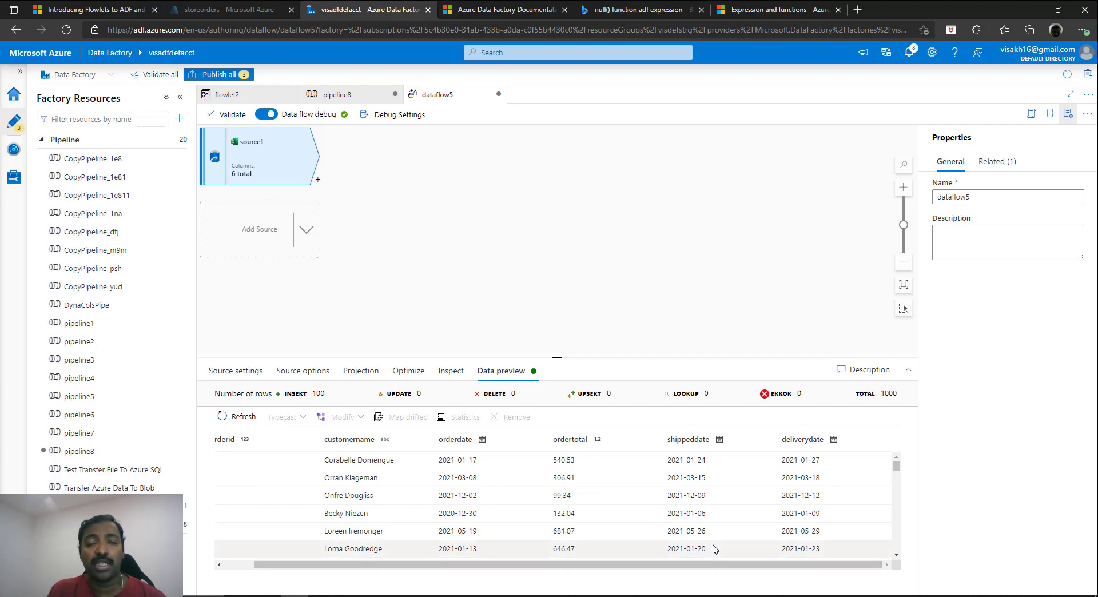
# Delete the Flowlet1 transformation that follows source1 in dataflow5
pyautogui.click(404, 159)
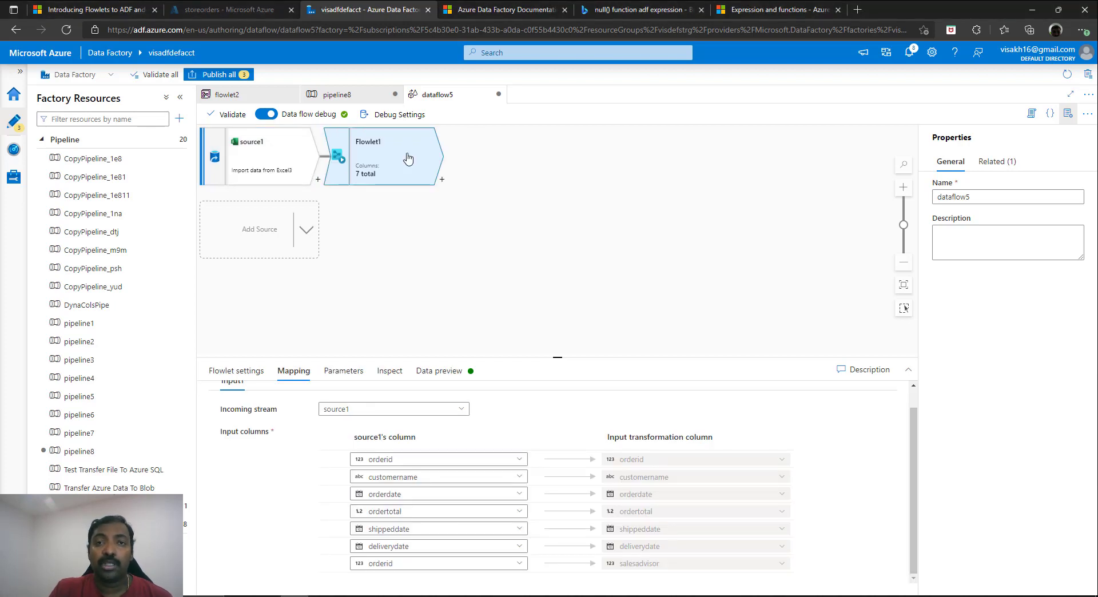
pyautogui.press('Delete')
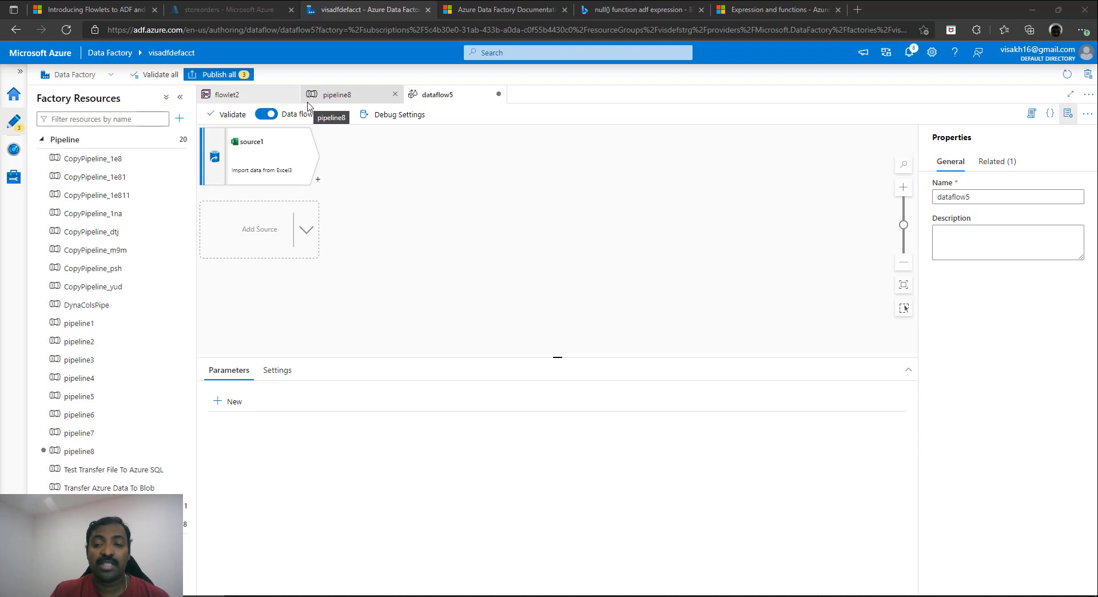
# Check flowlet2's output columns, and add a derived column after source1 in dataflow5 that sets salesadvisor to toInteger(null())
pyautogui.click(246, 95)
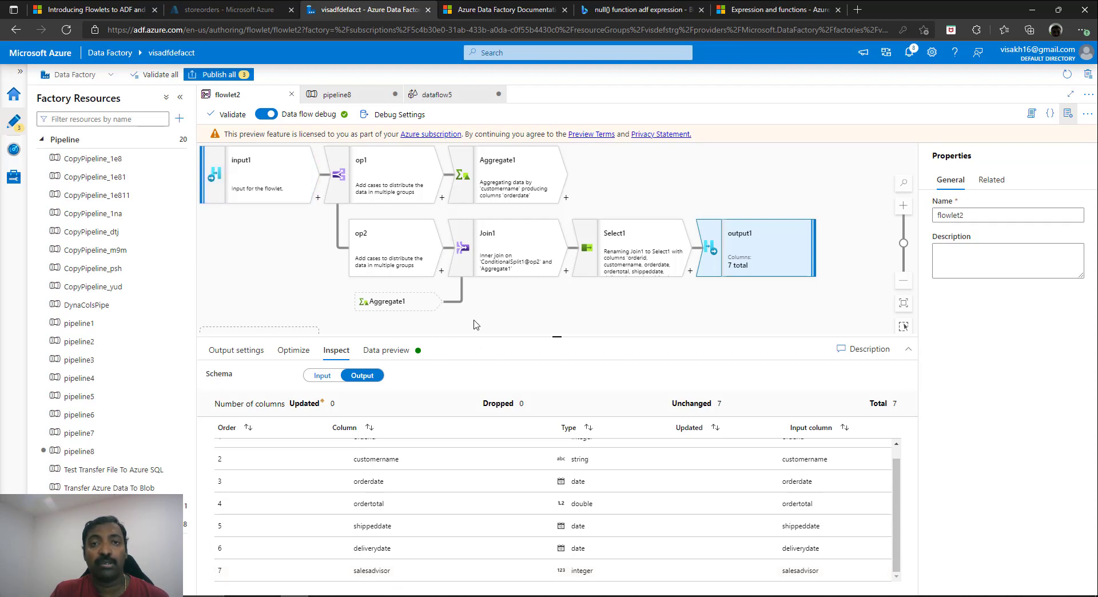
pyautogui.click(505, 94)
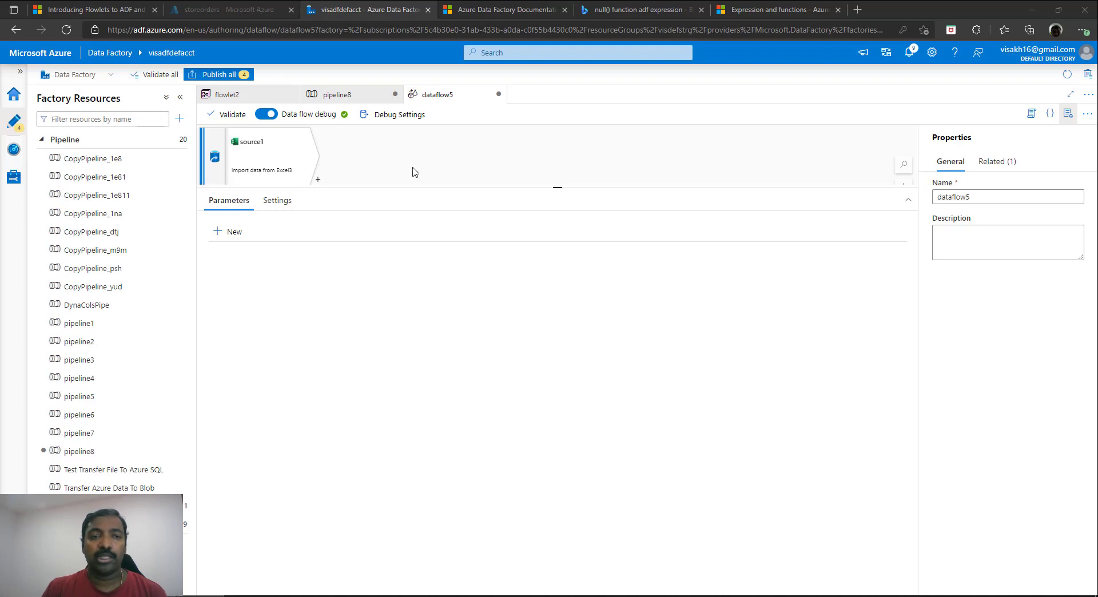
pyautogui.click(319, 181)
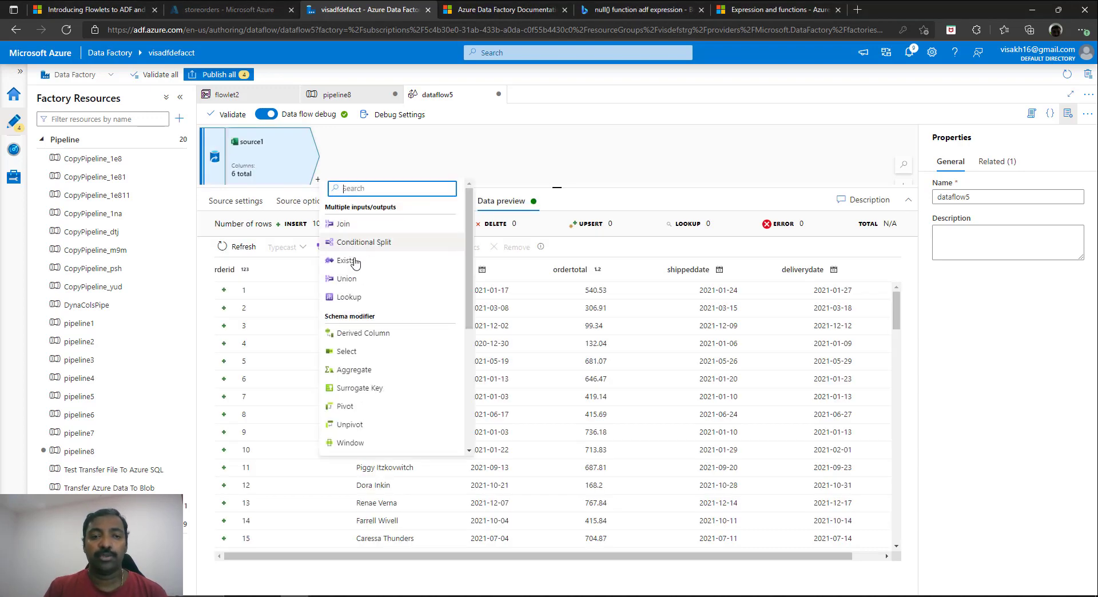
pyautogui.click(369, 335)
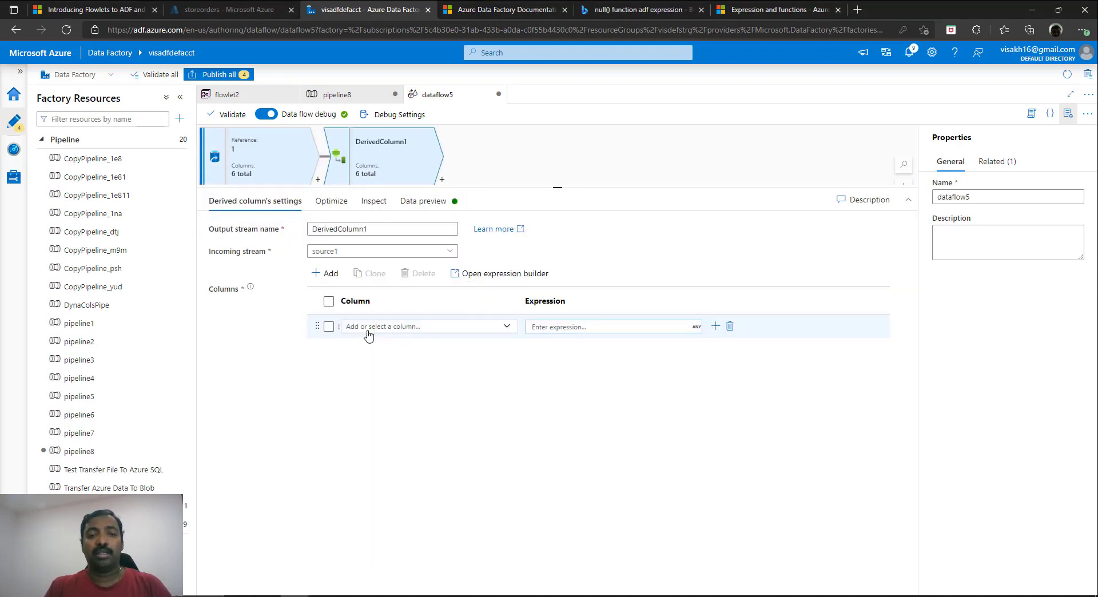
pyautogui.click(386, 325)
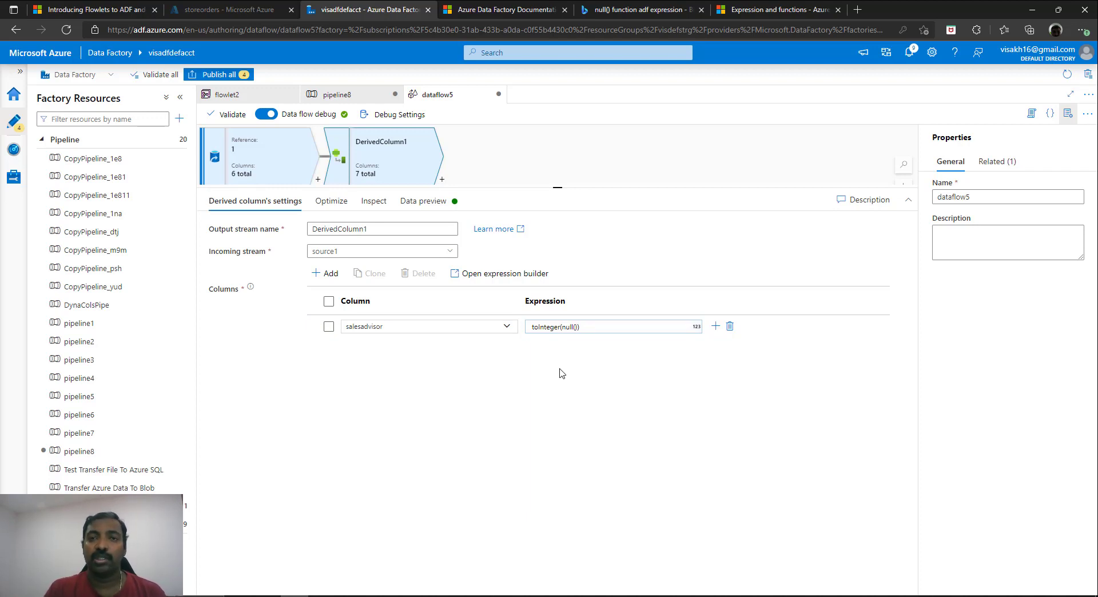
# Add a Flowlet transformation after DerivedColumn1 that runs flowlet2
pyautogui.click(442, 181)
pyautogui.scroll(-5, 598, 345)
pyautogui.scroll(-2, 598, 345)
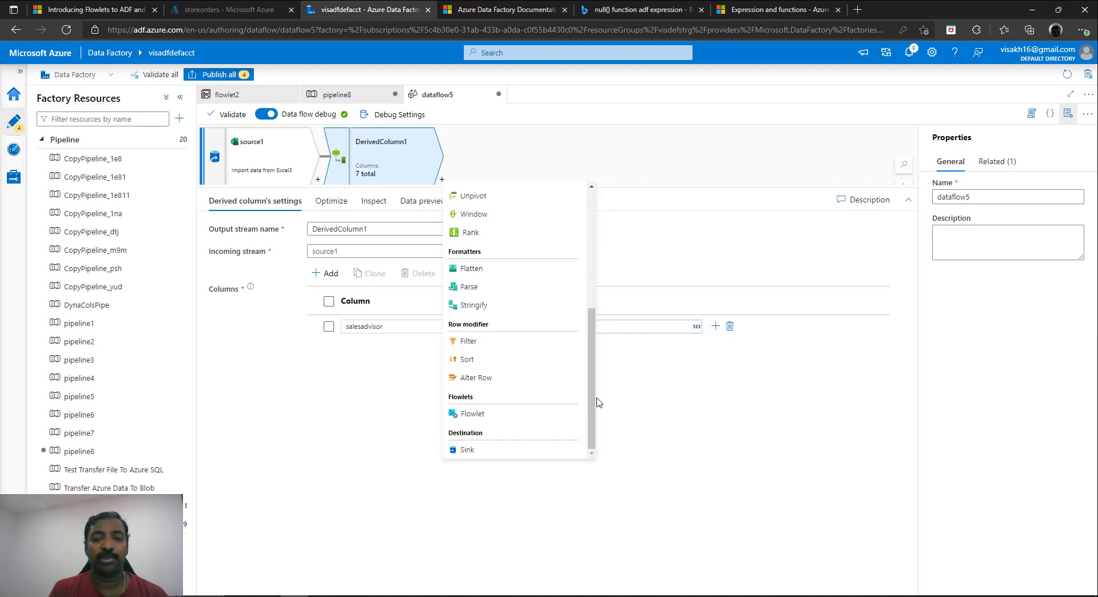
pyautogui.click(486, 414)
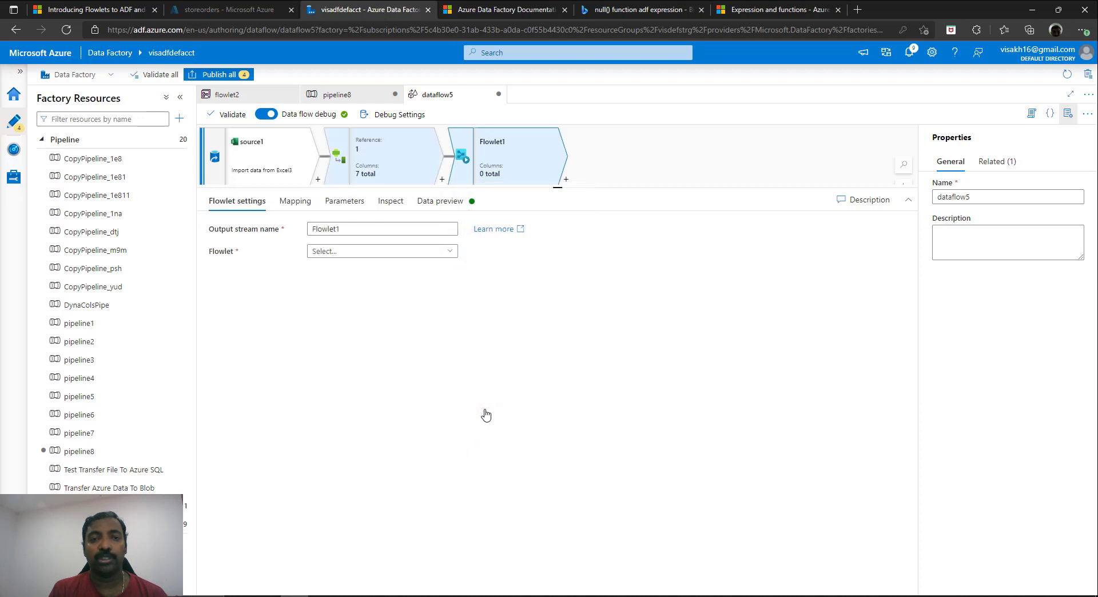
pyautogui.click(456, 255)
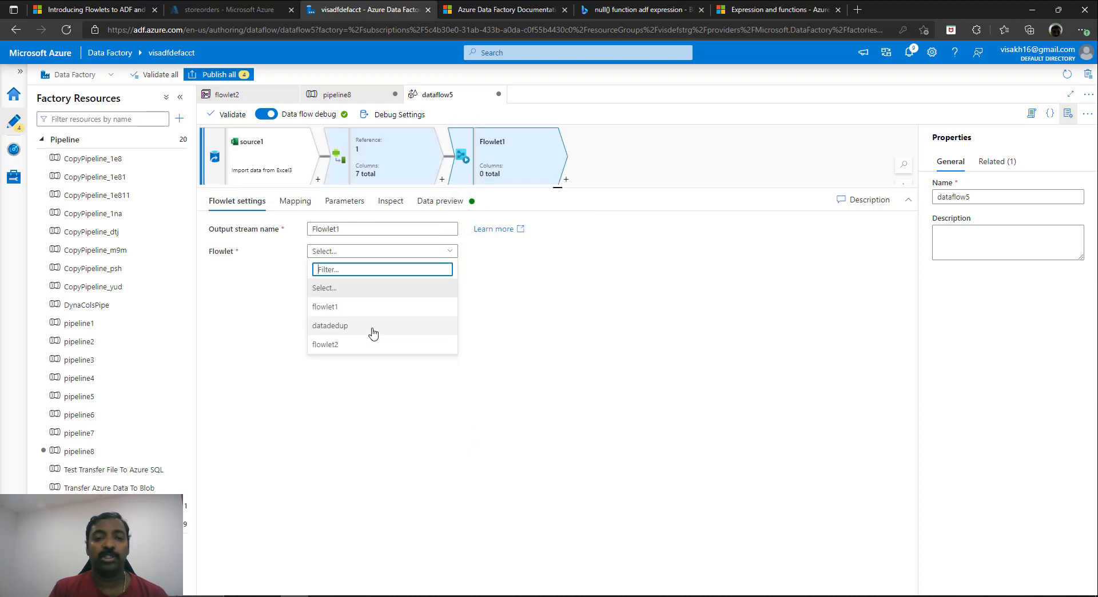
pyautogui.click(368, 344)
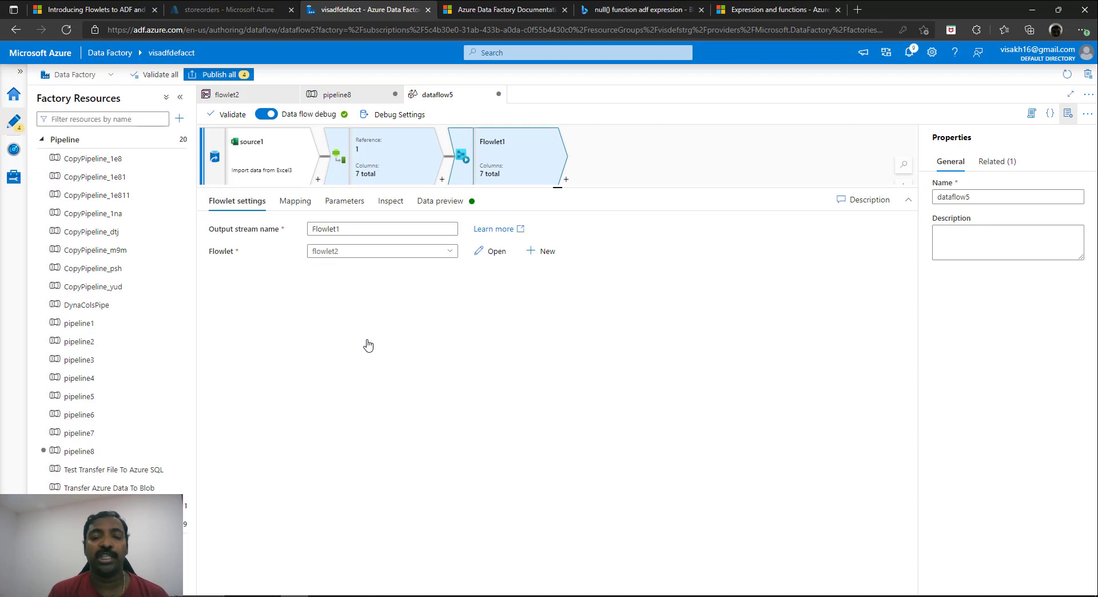
# Review Flowlet1's column mapping and parameters, and refresh its data preview to examine all output columns including salesadvisor
pyautogui.click(315, 203)
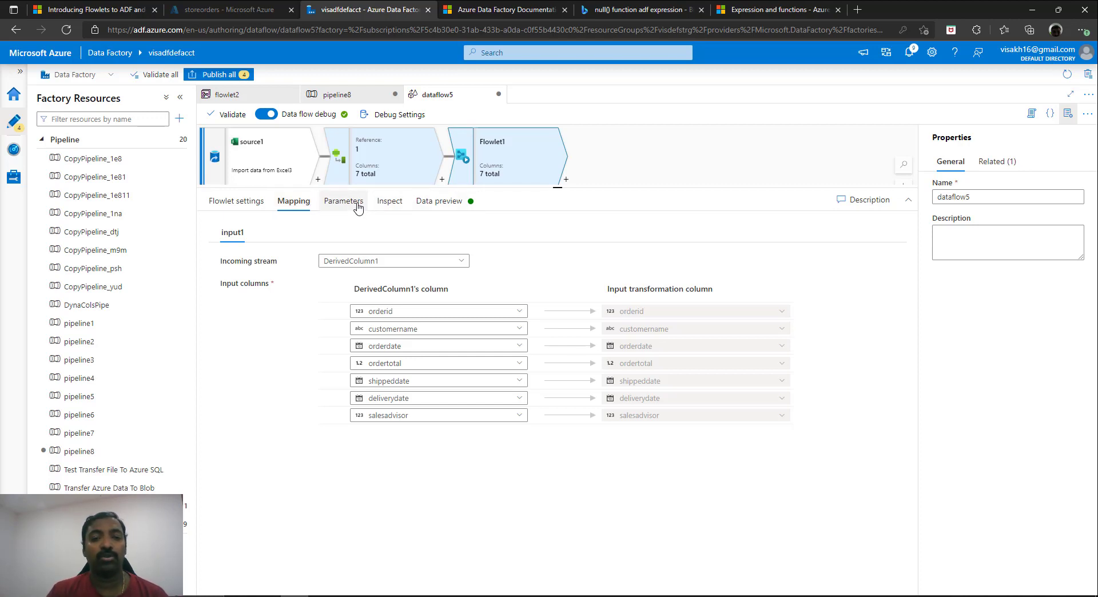
pyautogui.click(338, 200)
pyautogui.click(424, 201)
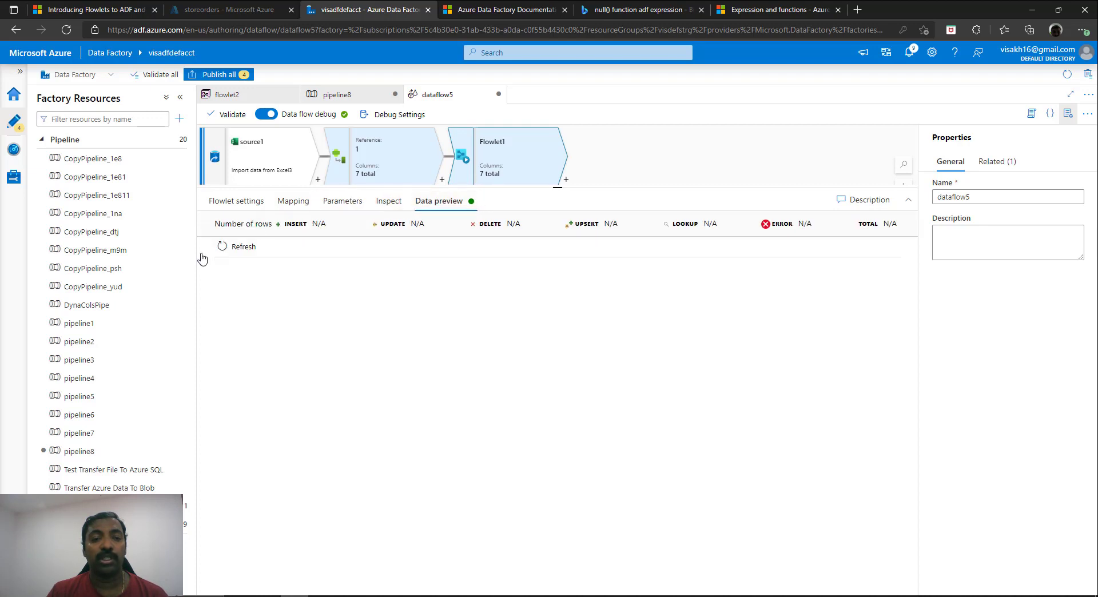
pyautogui.click(232, 248)
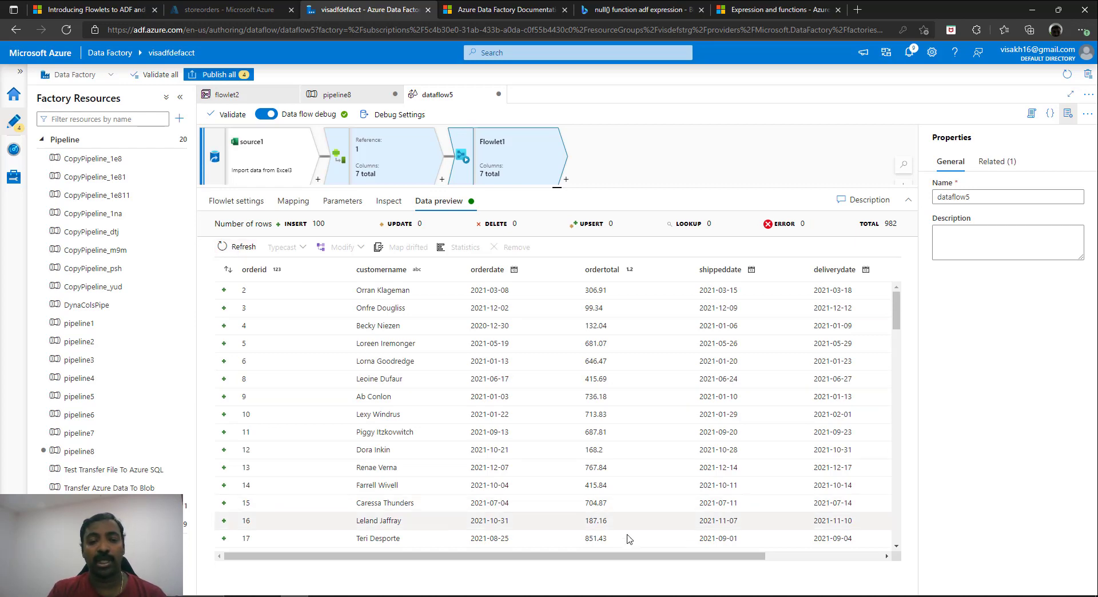
pyautogui.moveTo(635, 559); pyautogui.dragTo(748, 555)
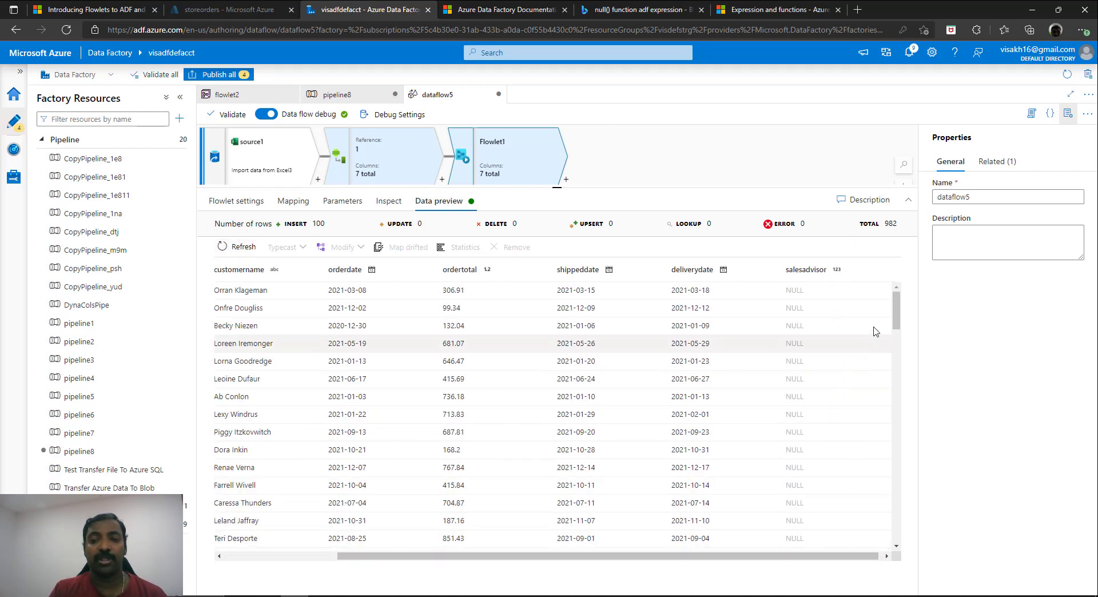
pyautogui.moveTo(896, 312)
pyautogui.mouseDown()
pyautogui.moveTo(897, 378)
pyautogui.moveTo(896, 304)
pyautogui.mouseUp()
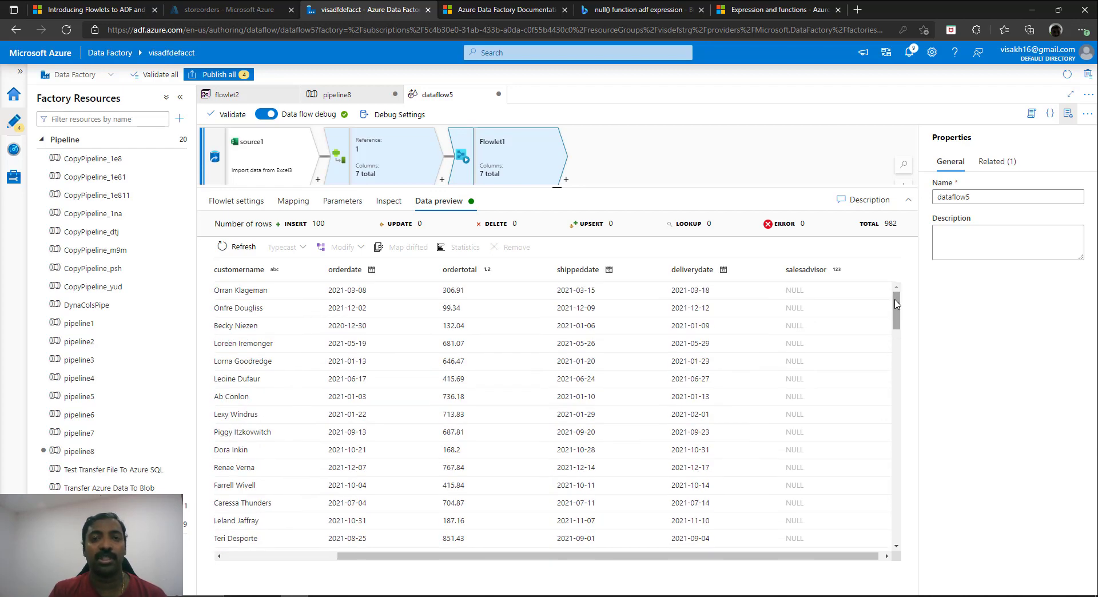
# Add a derived column after Flowlet1 that creates ordertype with the expression 'Ecom Orders' as a quoted string
pyautogui.click(566, 181)
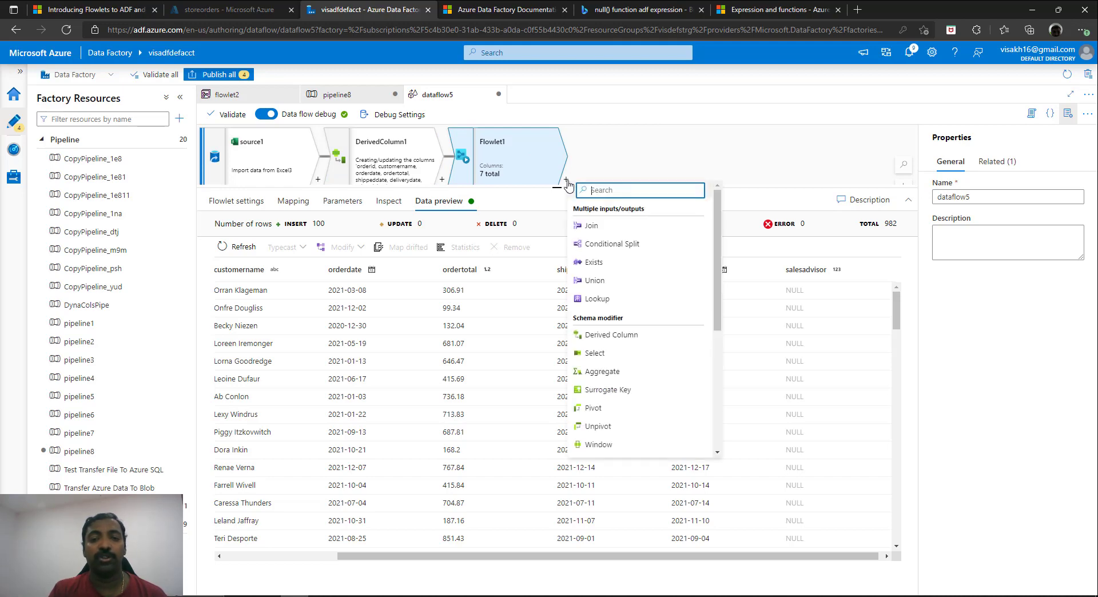
pyautogui.click(604, 334)
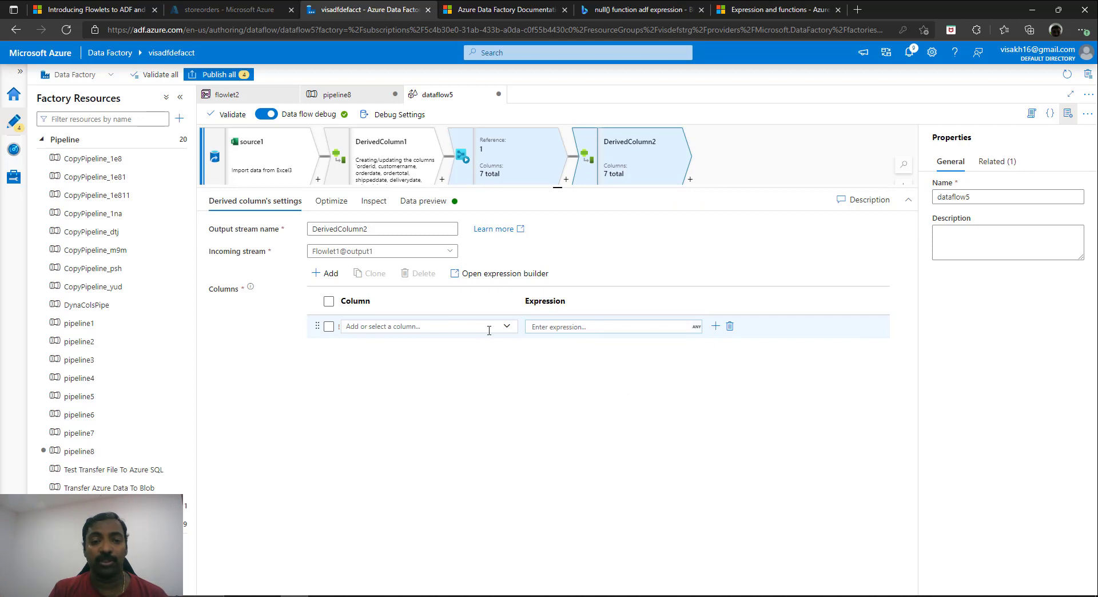
pyautogui.click(480, 327)
pyautogui.write('or')
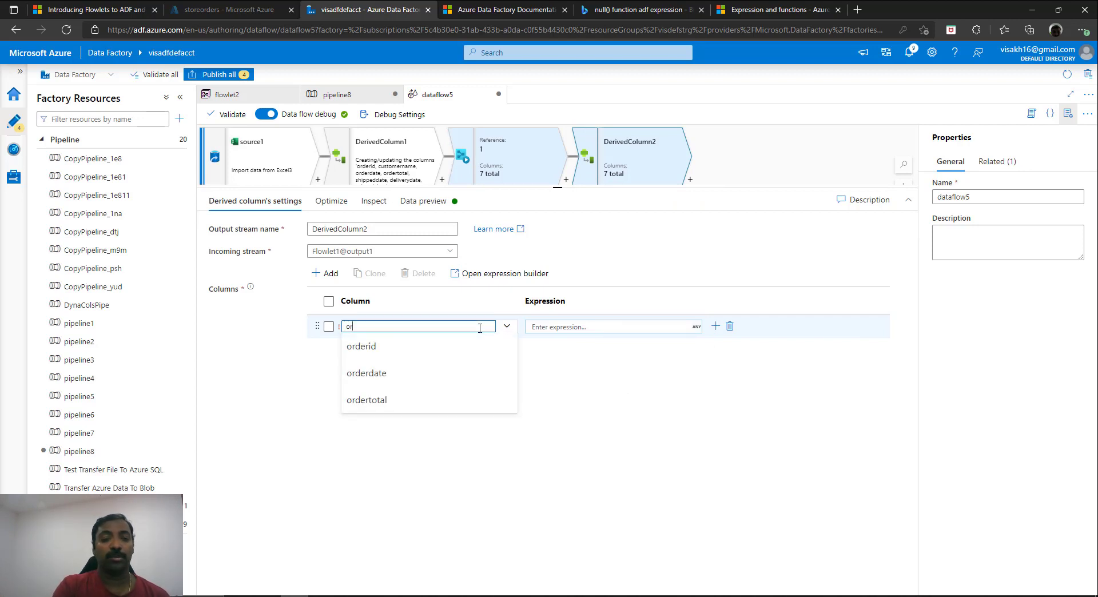
pyautogui.write('dertype')
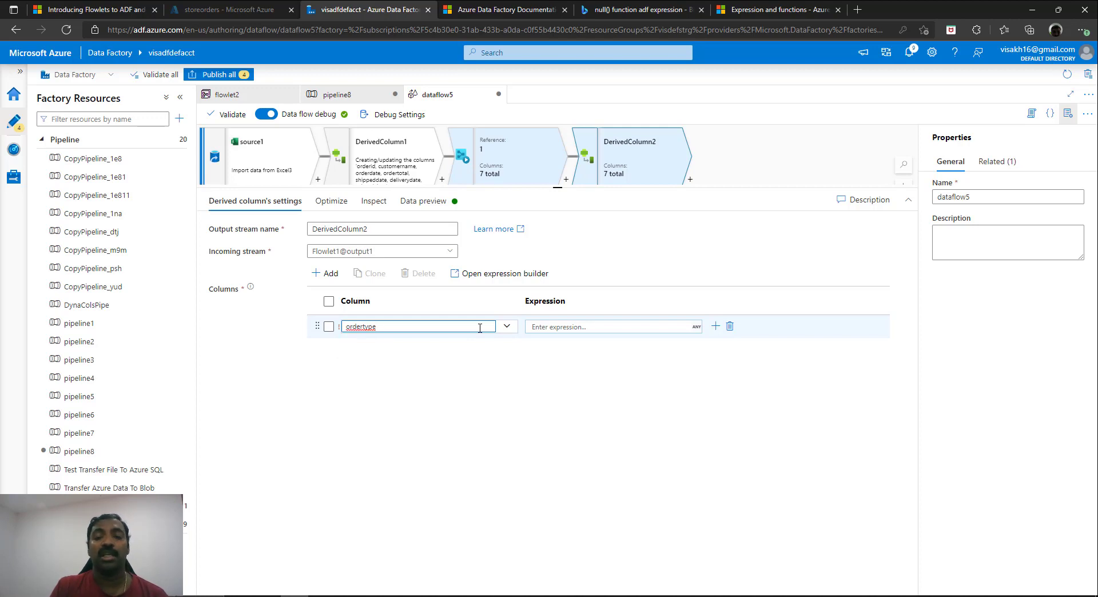
pyautogui.click(573, 325)
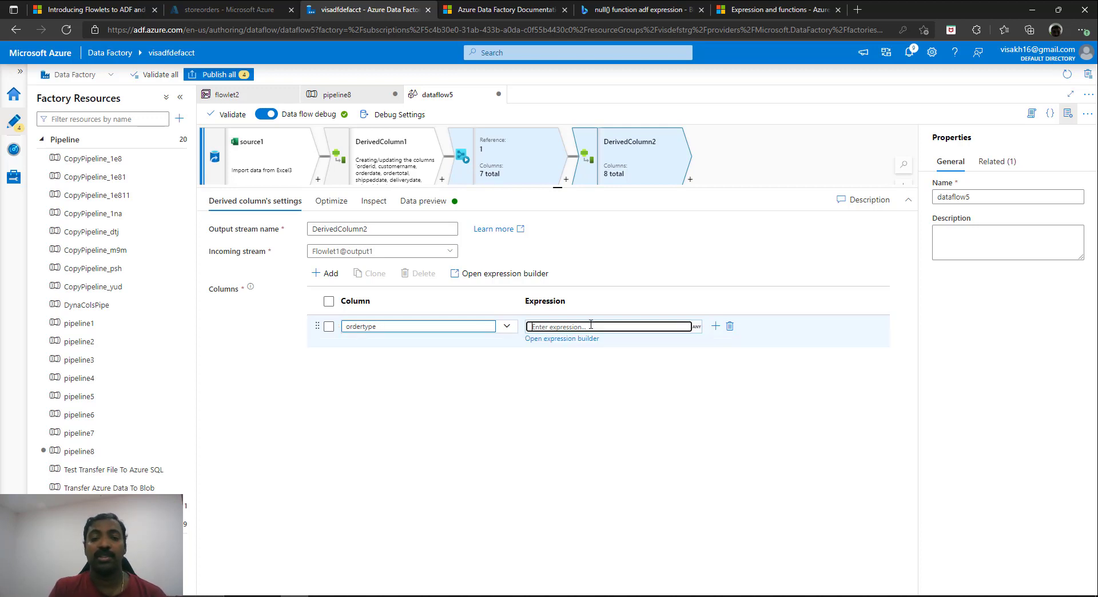
pyautogui.write("'")
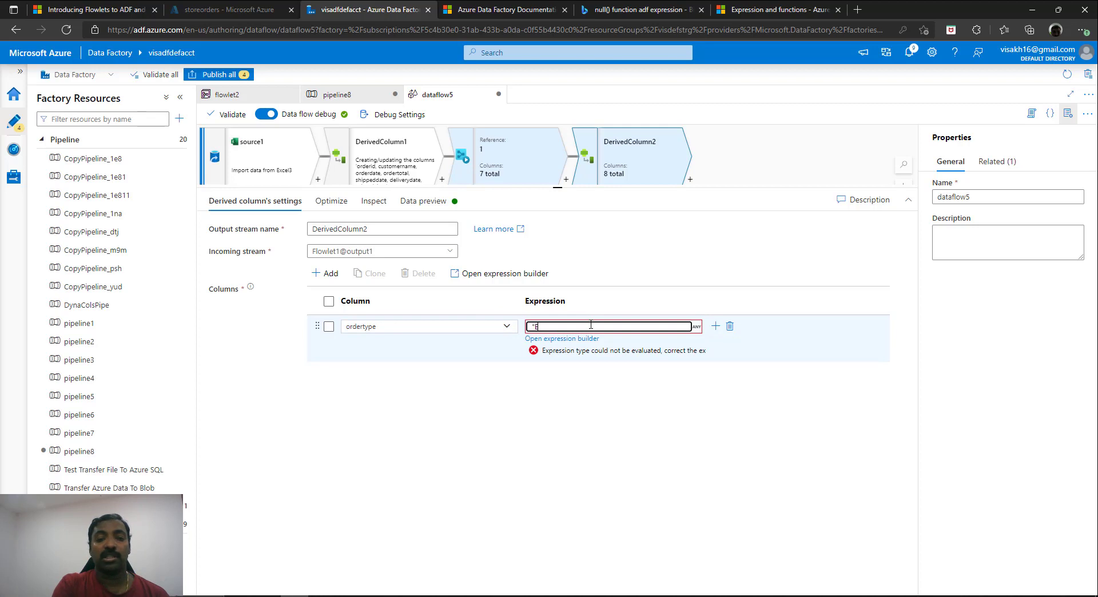
pyautogui.write('Ecom Order')
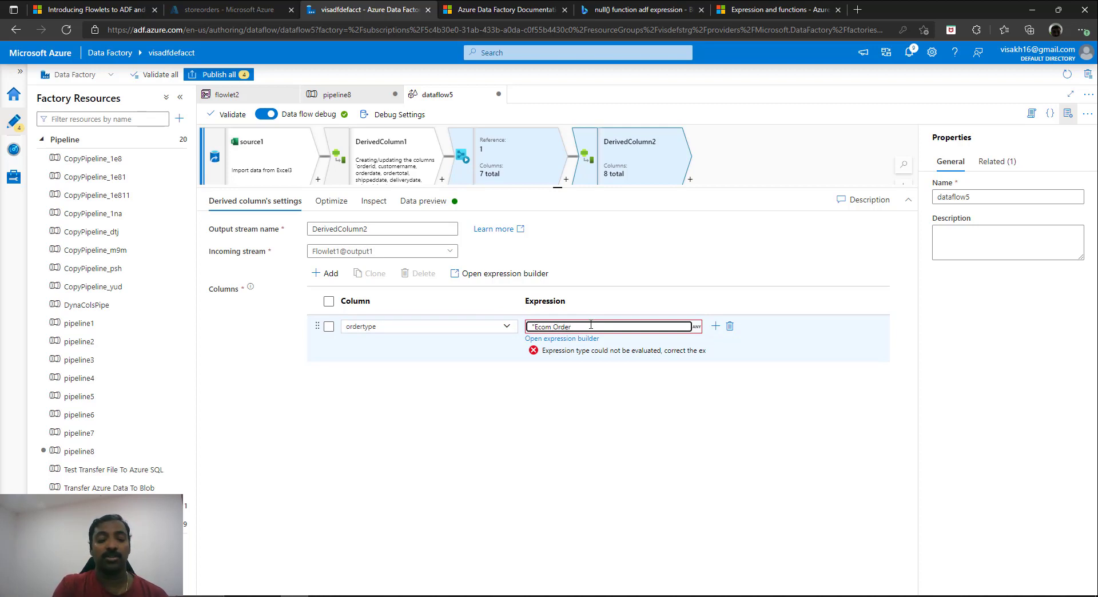
pyautogui.write("s'")
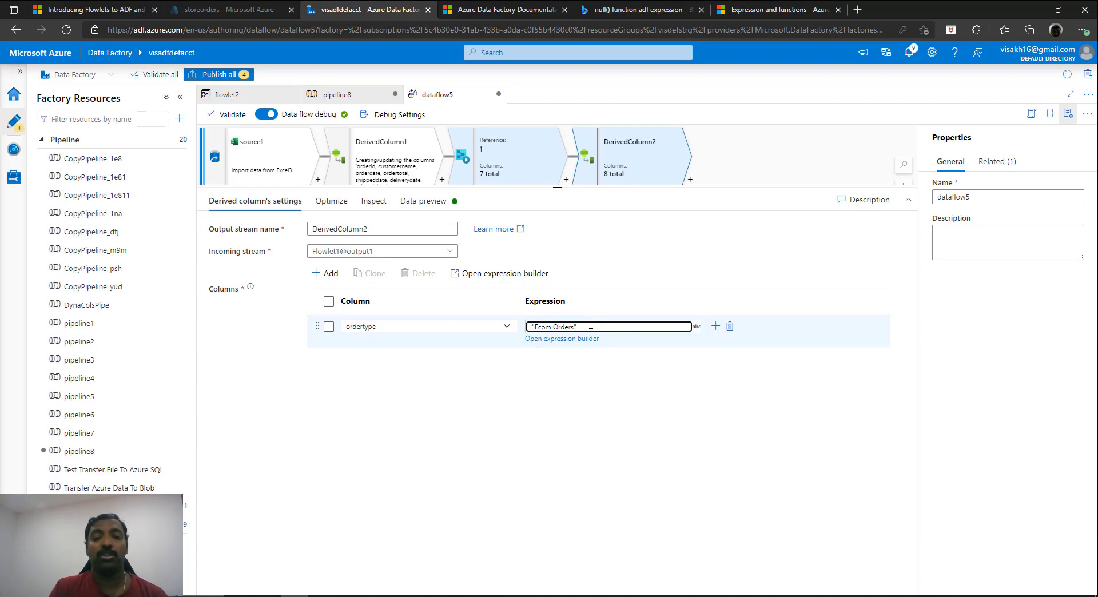
# Add a sink after DerivedColumn2 and start a new Azure SQL Database dataset for it
pyautogui.click(691, 181)
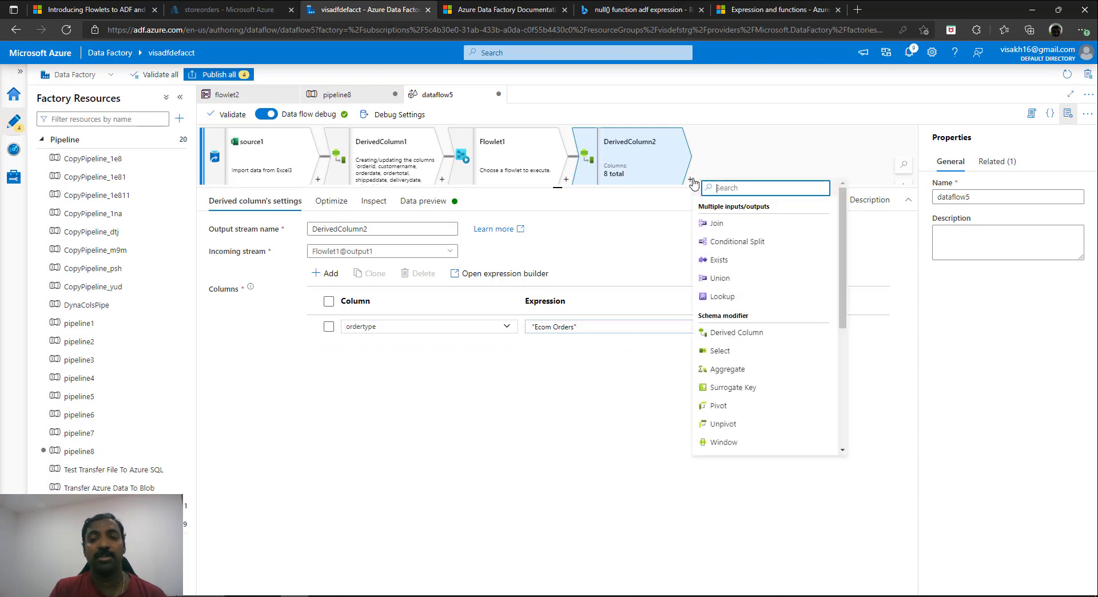
pyautogui.scroll(-5, 776, 400)
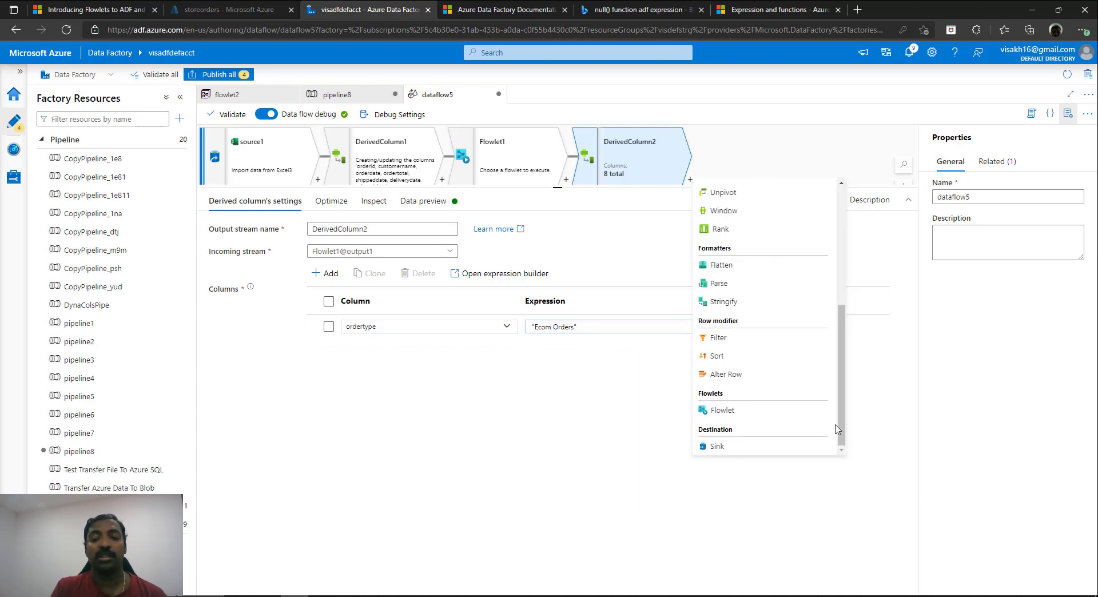
pyautogui.click(776, 452)
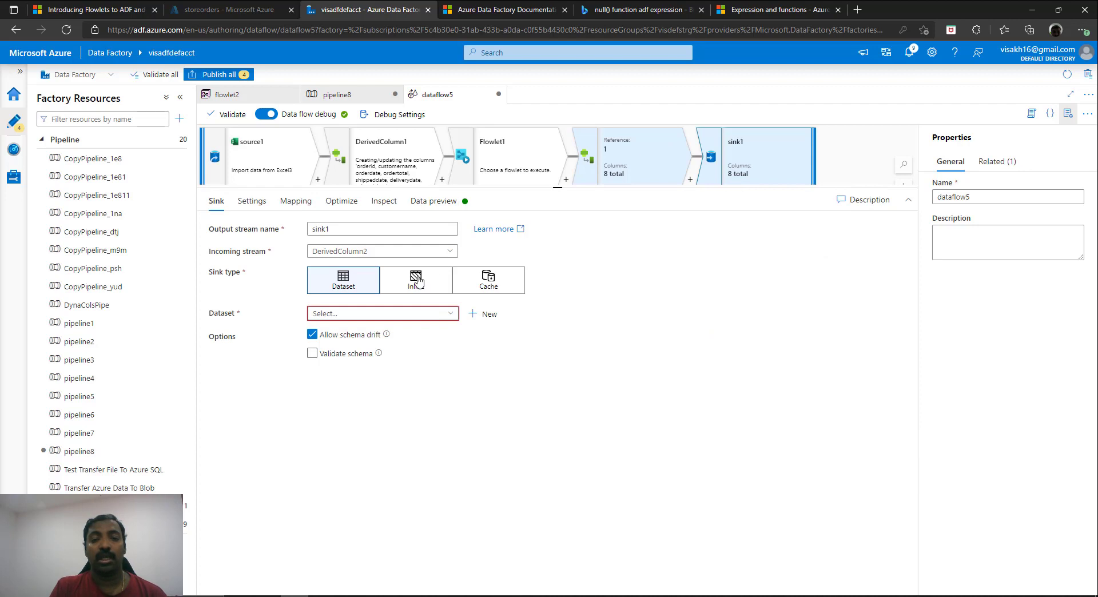
pyautogui.click(484, 315)
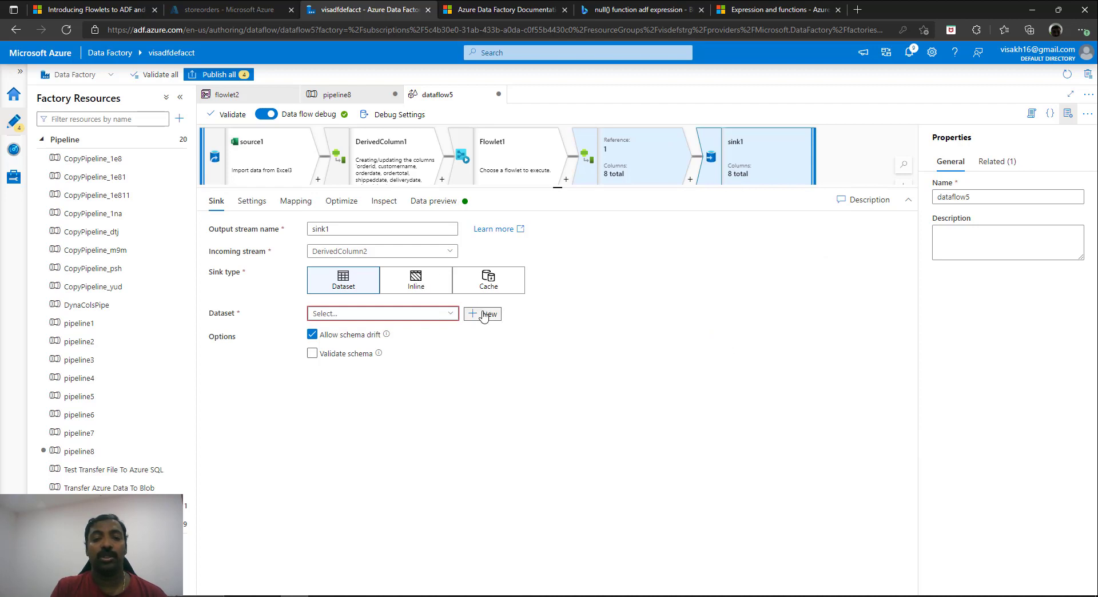
pyautogui.click(913, 440)
pyautogui.click(785, 579)
# Create and test a new Azure SQL Database linked service for the dataset, using the Visual Studio Ultimate with MSDN subscription, server entsqlsrv and database entrepo
pyautogui.click(853, 146)
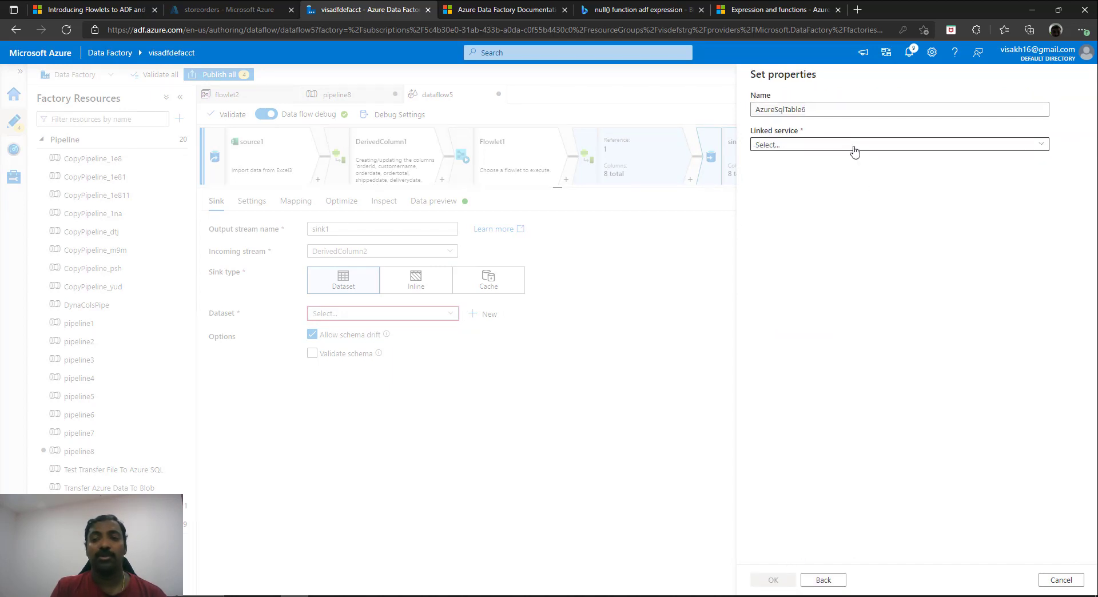
pyautogui.click(783, 210)
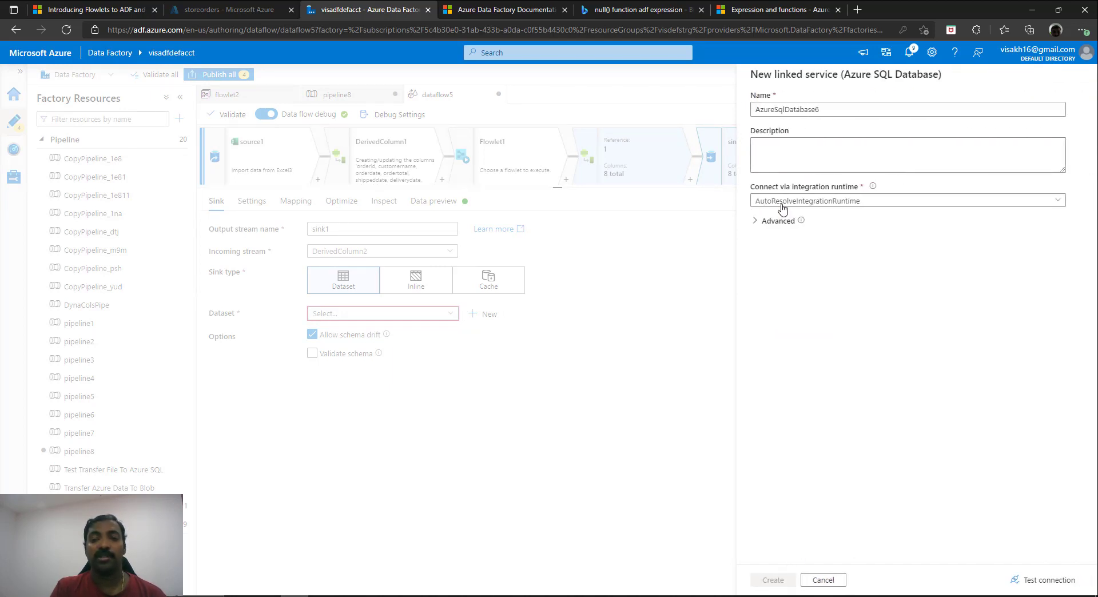
pyautogui.click(826, 286)
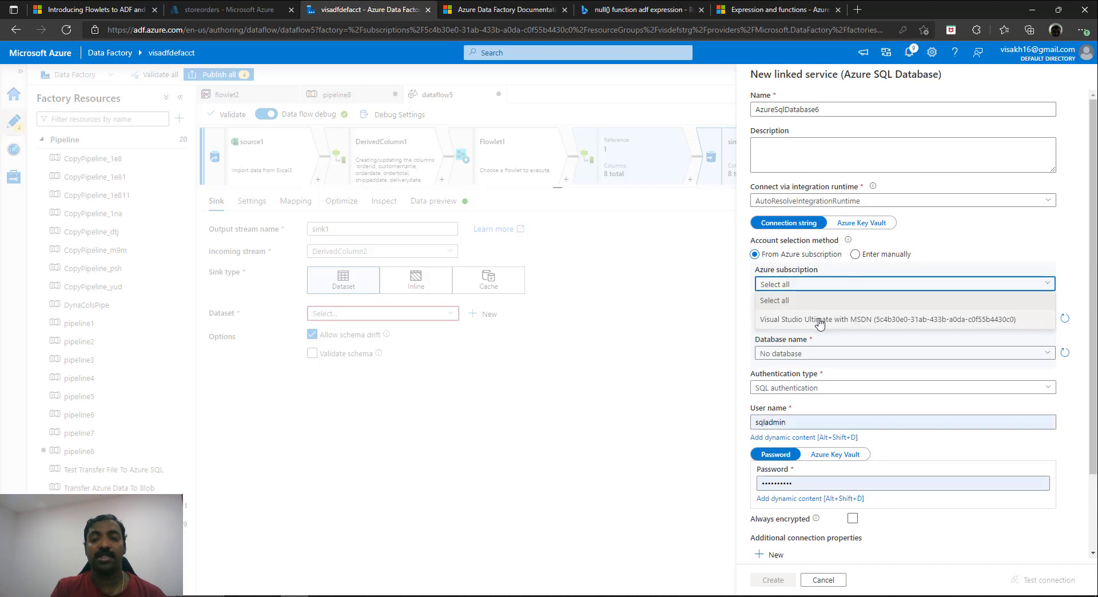
pyautogui.click(826, 320)
pyautogui.click(831, 322)
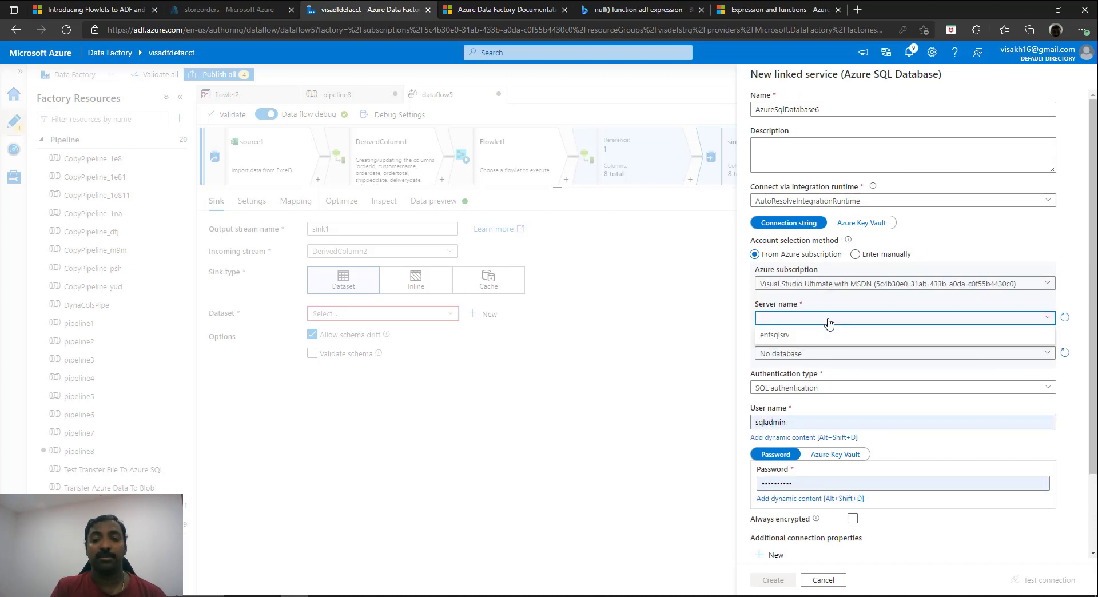
pyautogui.click(815, 332)
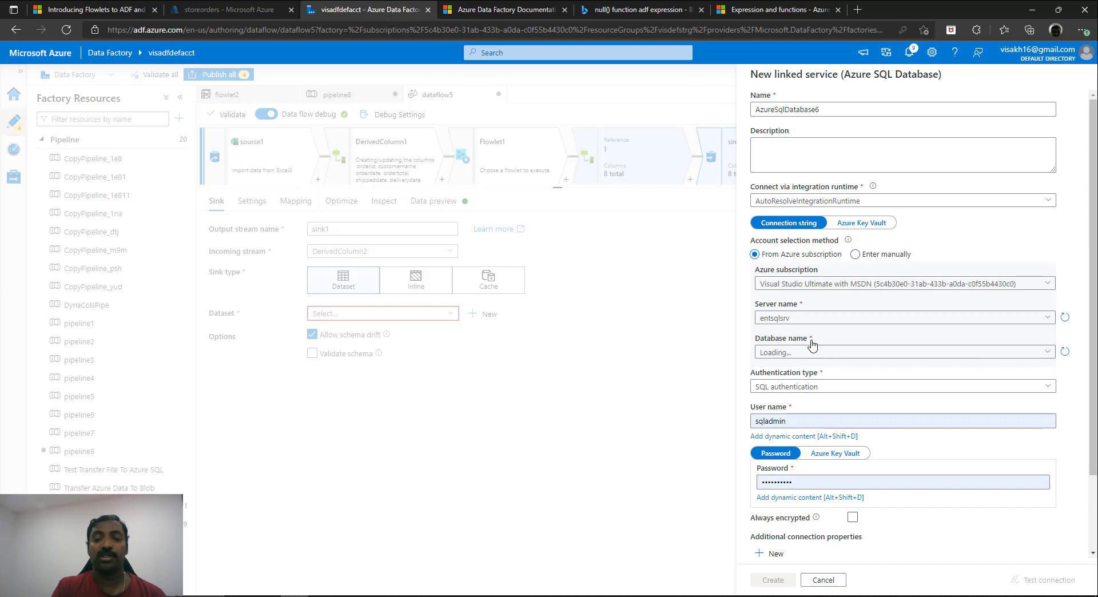
pyautogui.click(816, 352)
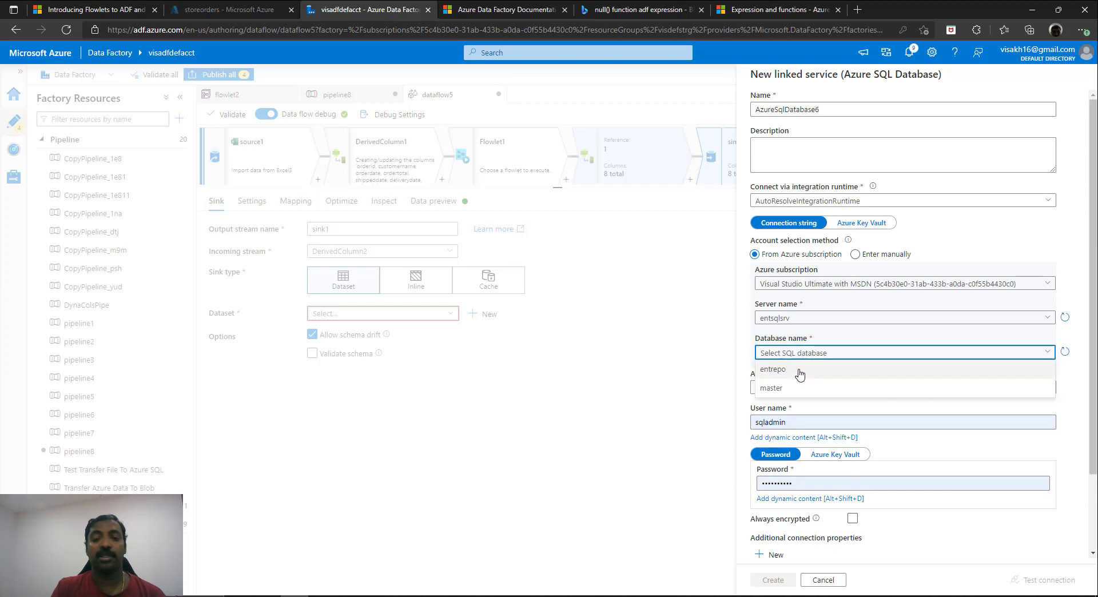
pyautogui.click(800, 370)
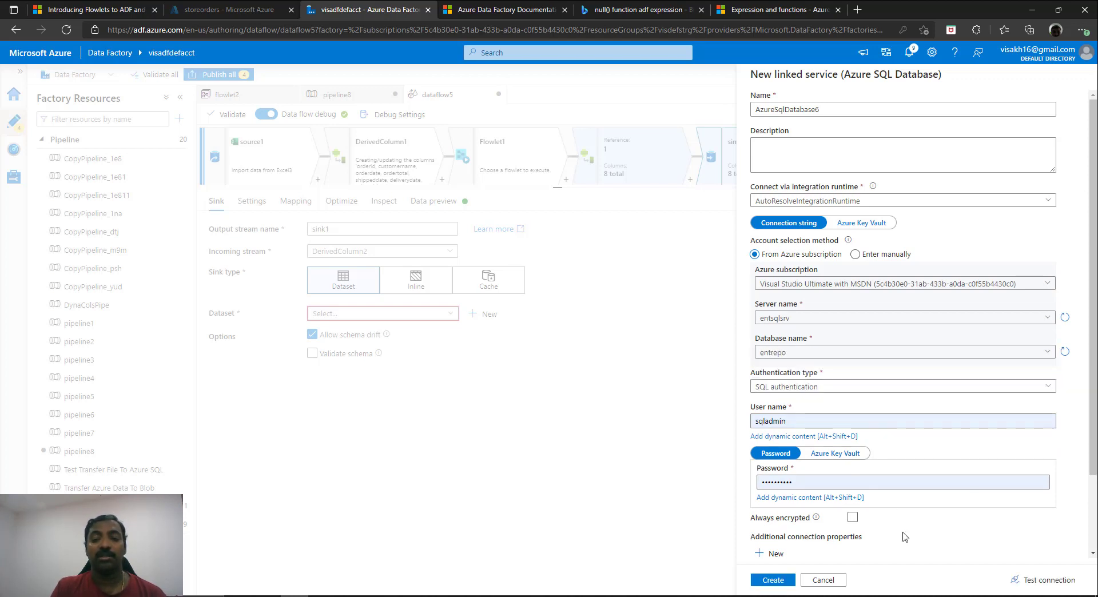
pyautogui.click(1033, 581)
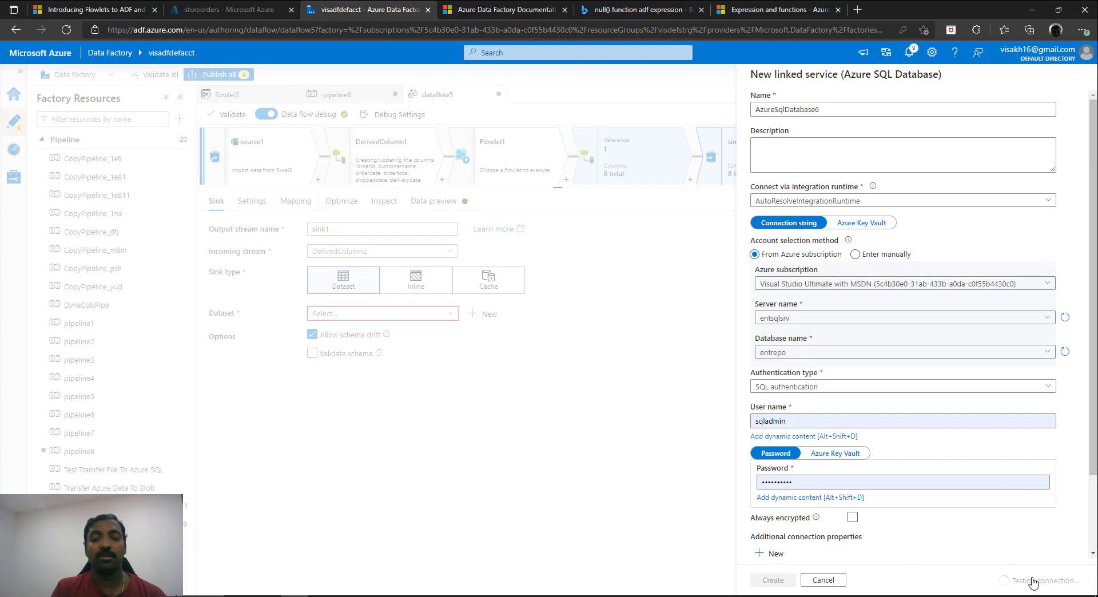
pyautogui.click(775, 582)
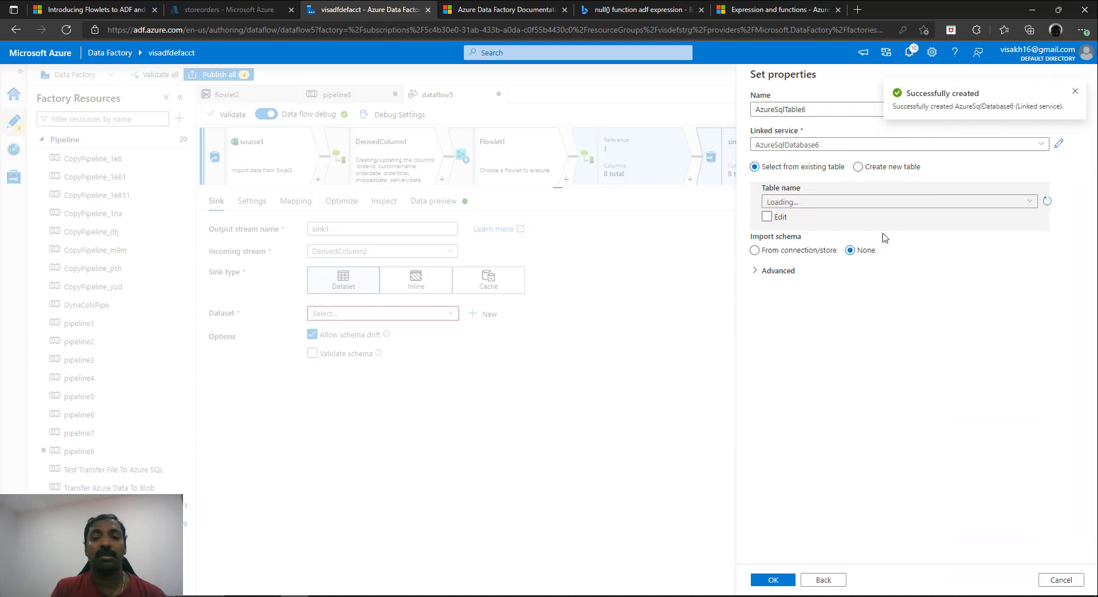
# Point the sink's new dataset at the dbo.Orders table, importing its schema from the connection, and create it
pyautogui.click(885, 206)
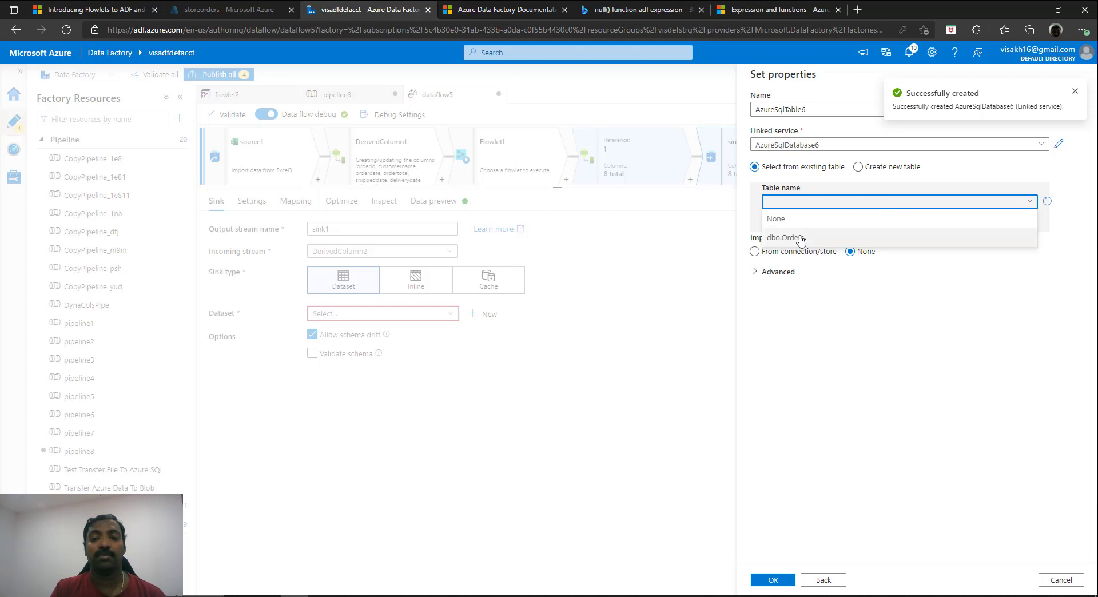
pyautogui.click(823, 231)
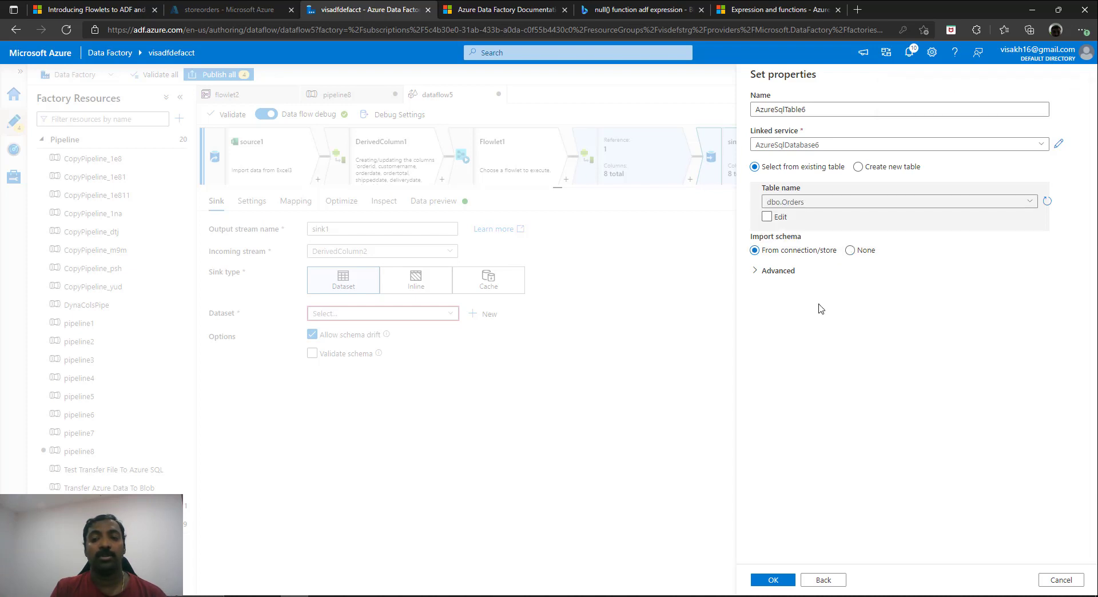
pyautogui.click(785, 581)
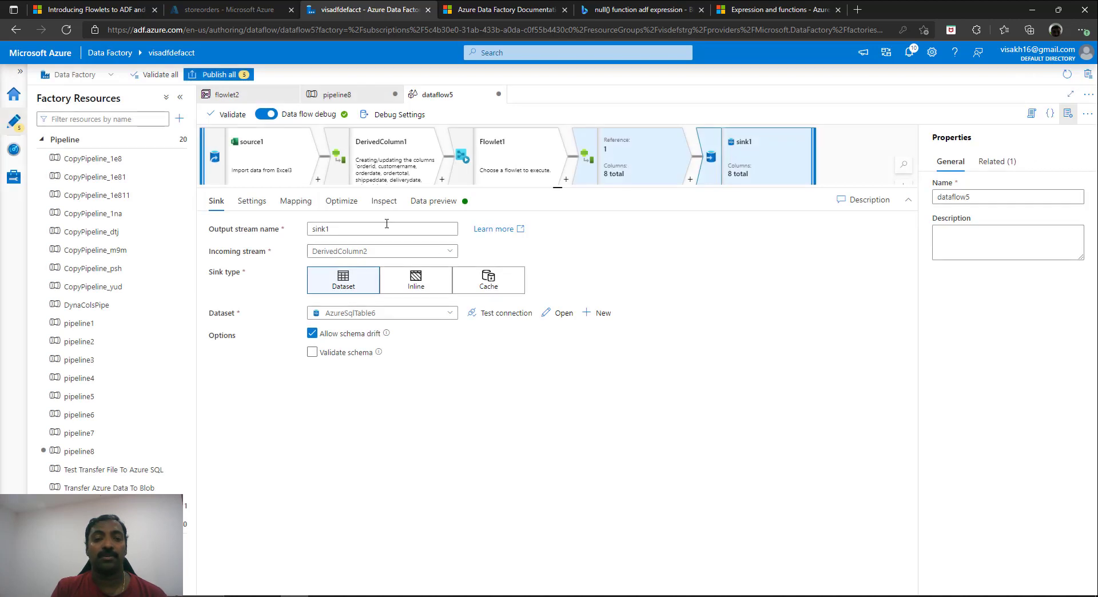
# Turn off auto mapping for sink1 and map the salesadvisor input column to the saleadvisor output column
pyautogui.click(287, 203)
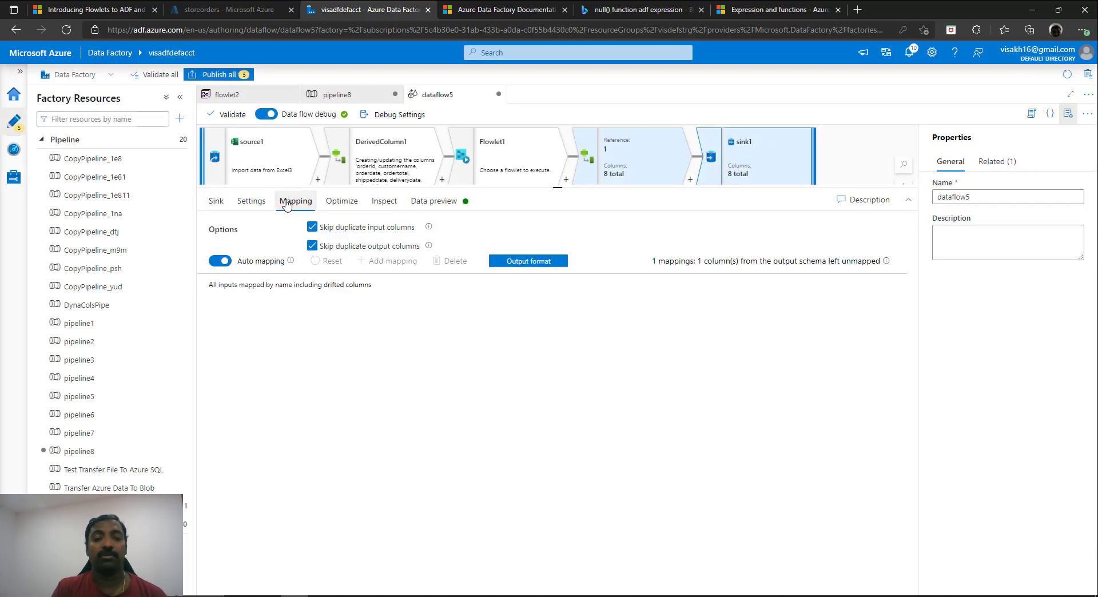
pyautogui.click(218, 263)
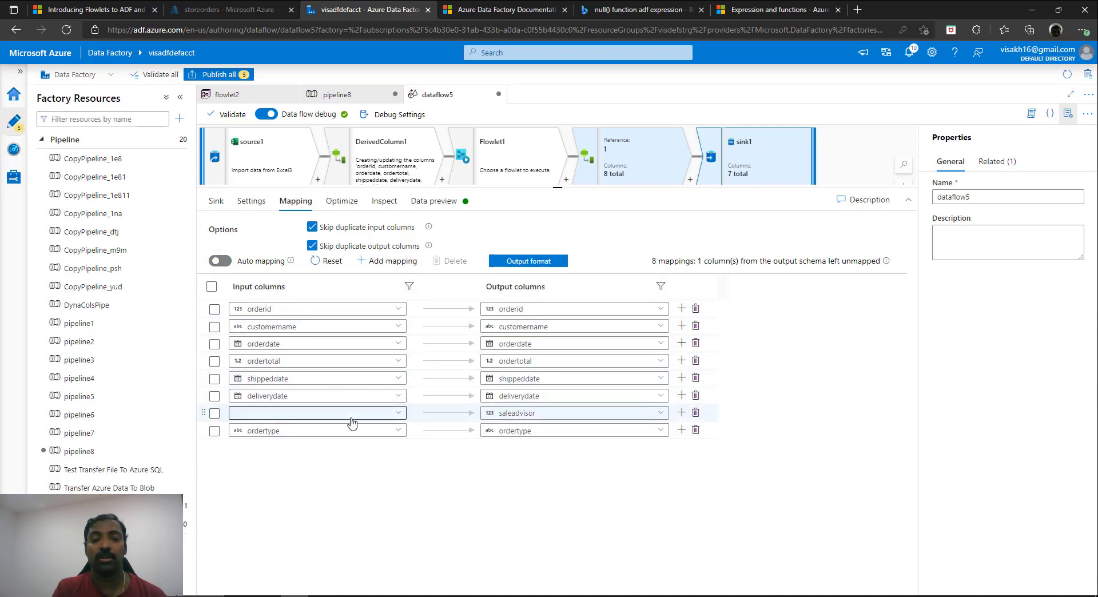
pyautogui.click(398, 414)
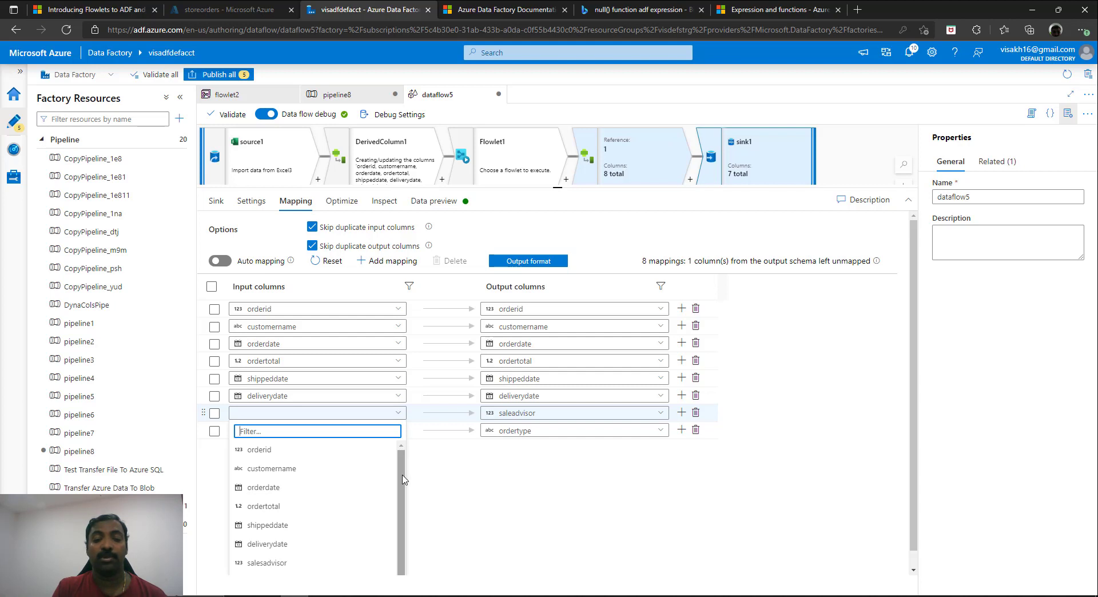
pyautogui.click(267, 563)
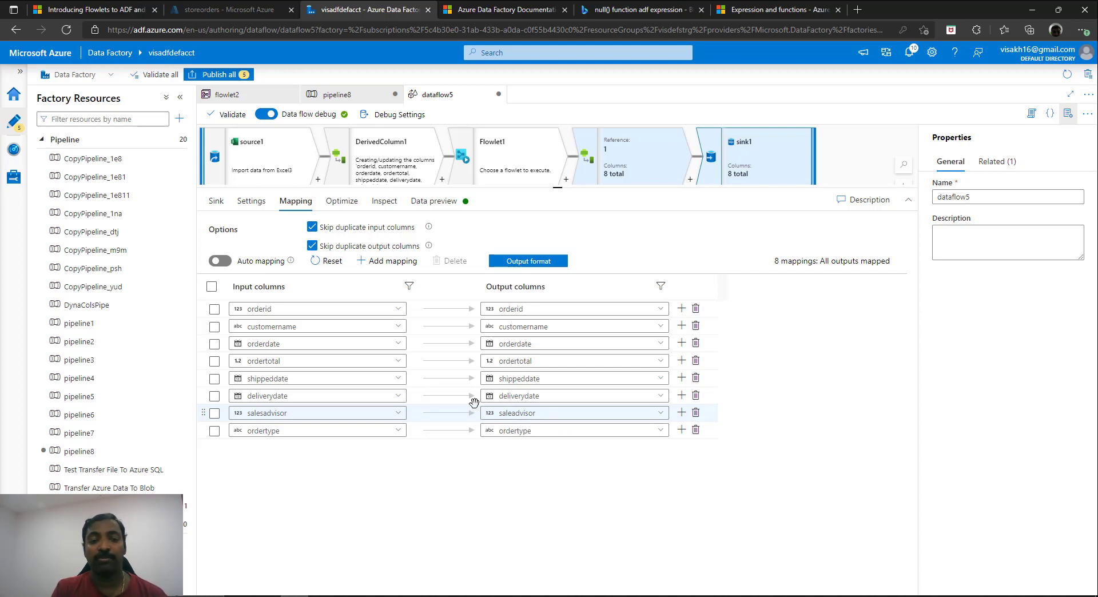
# Refresh sink1's data preview and examine the rows and columns bound for the Orders table
pyautogui.click(438, 202)
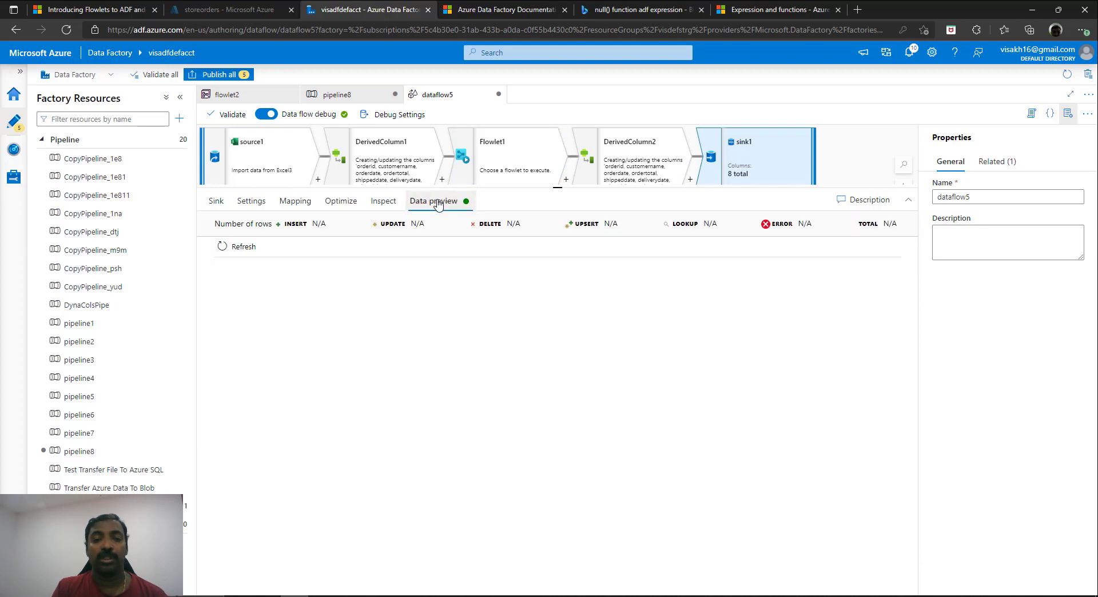
pyautogui.click(241, 248)
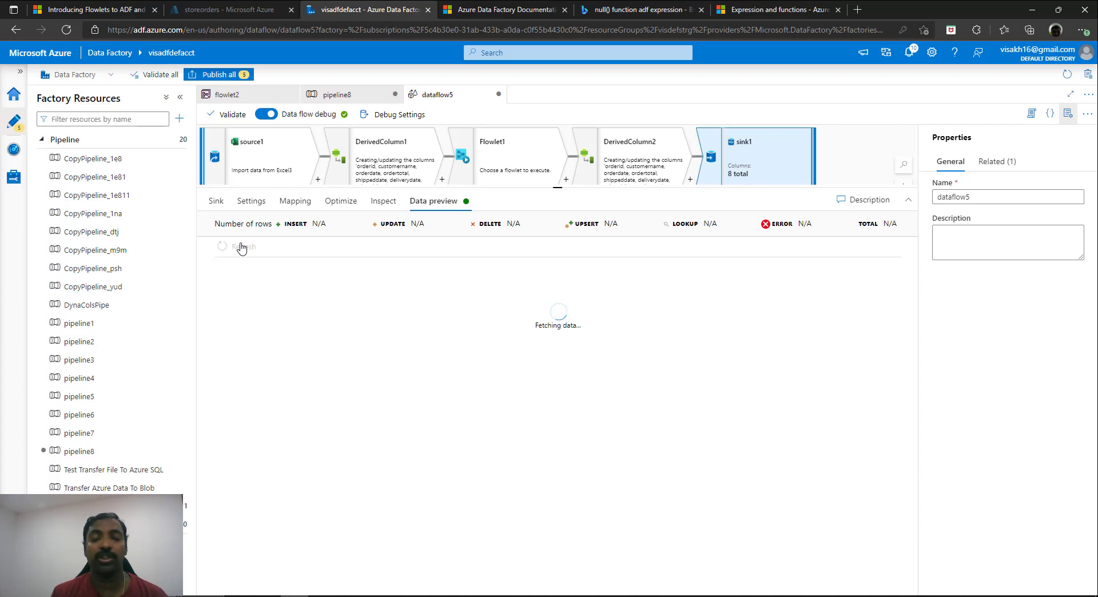
pyautogui.moveTo(517, 556); pyautogui.dragTo(433, 570)
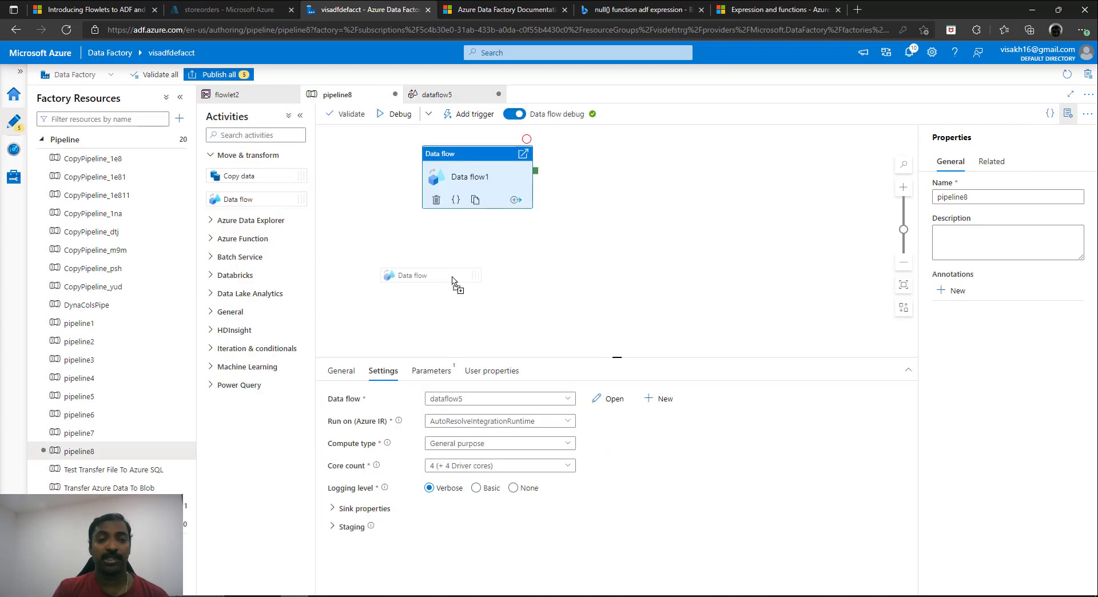
# Add a second Data flow activity to pipeline8 and create a new data flow with a source for it
pyautogui.moveTo(417, 275); pyautogui.dragTo(520, 275)
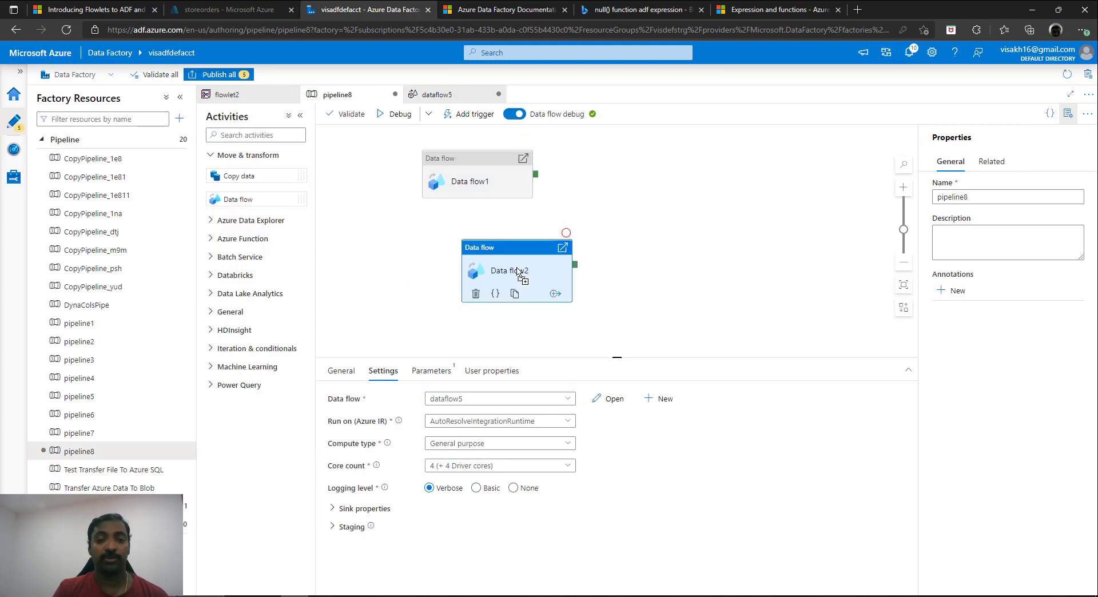
pyautogui.click(380, 372)
pyautogui.click(620, 399)
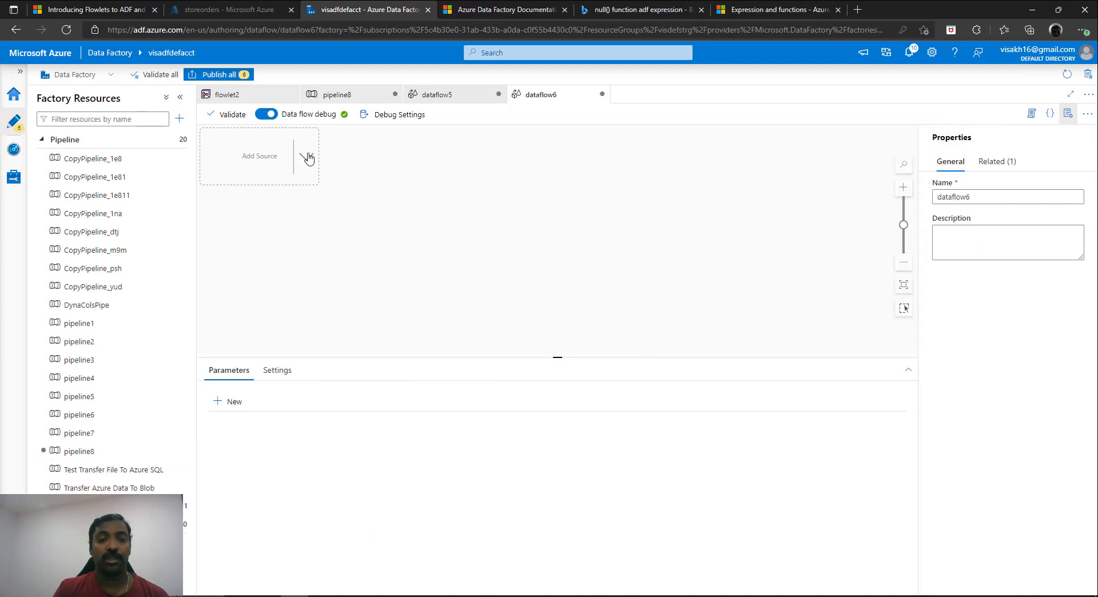
pyautogui.click(308, 157)
pyautogui.click(338, 163)
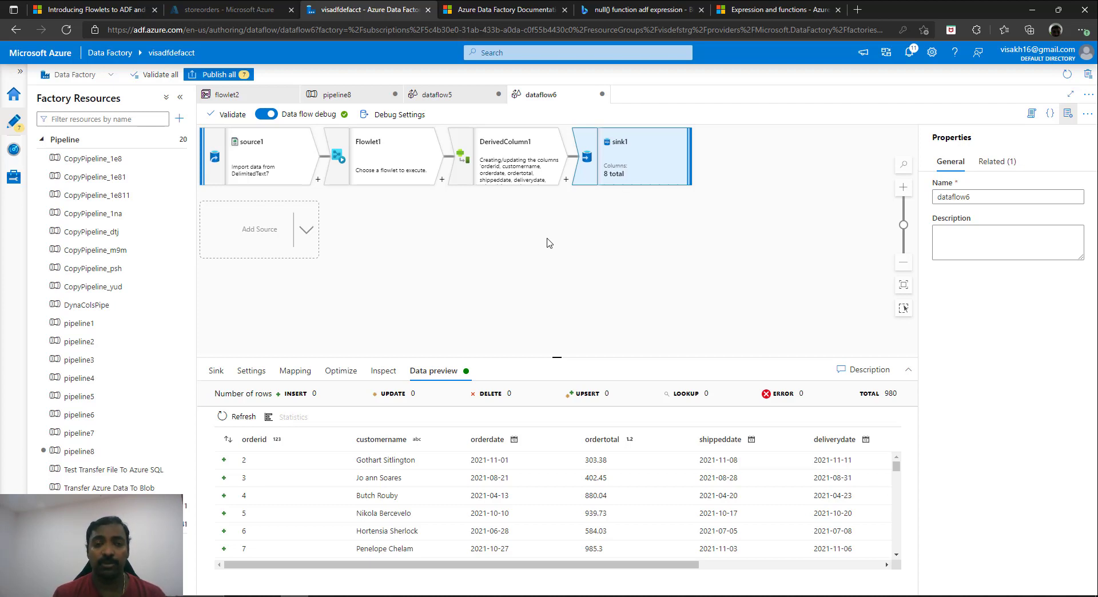
# Review dataflow6's source data, flowlet, ordertype derived column and the sink's column mapping
pyautogui.click(267, 181)
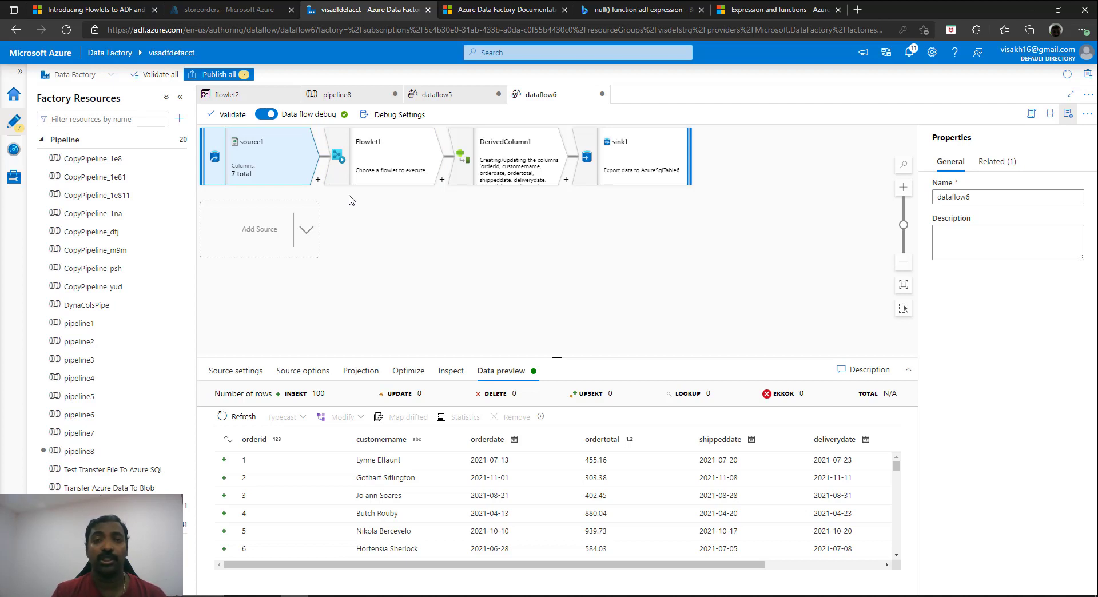
pyautogui.click(377, 168)
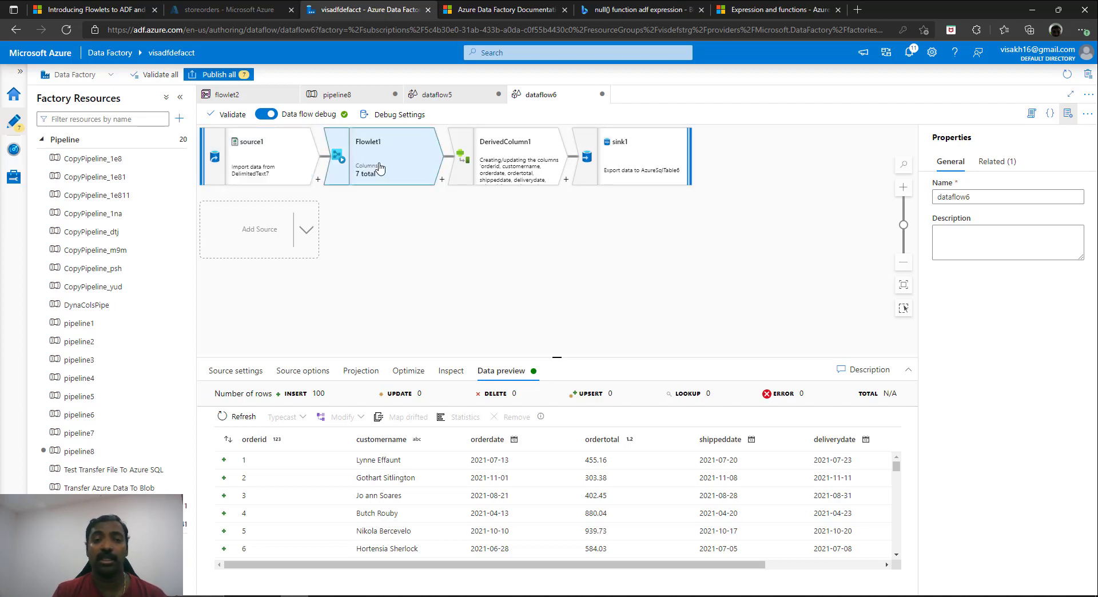
pyautogui.click(504, 158)
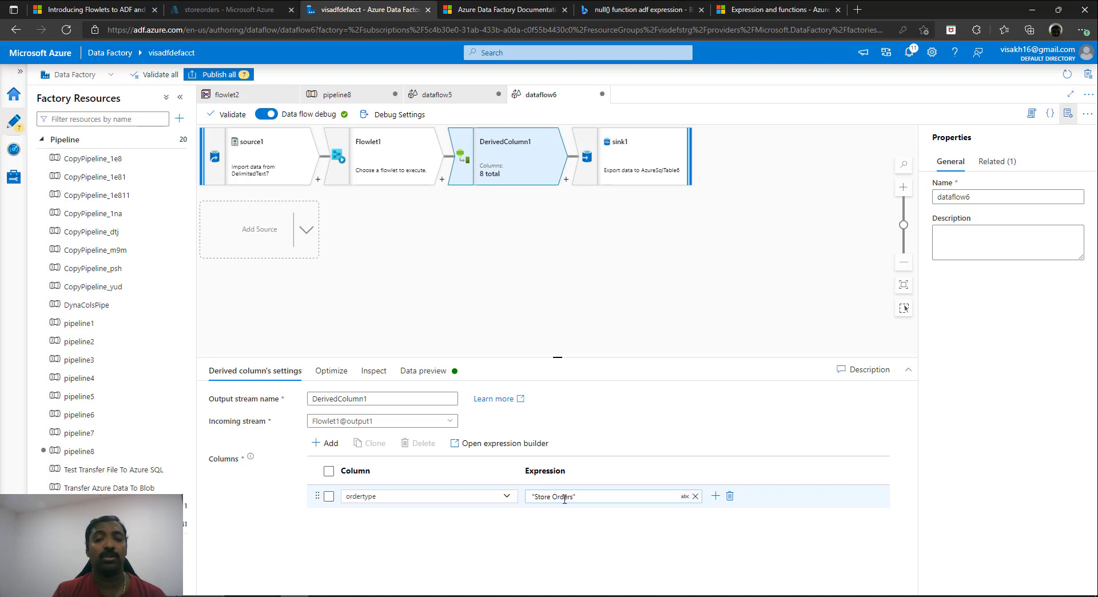
pyautogui.click(642, 150)
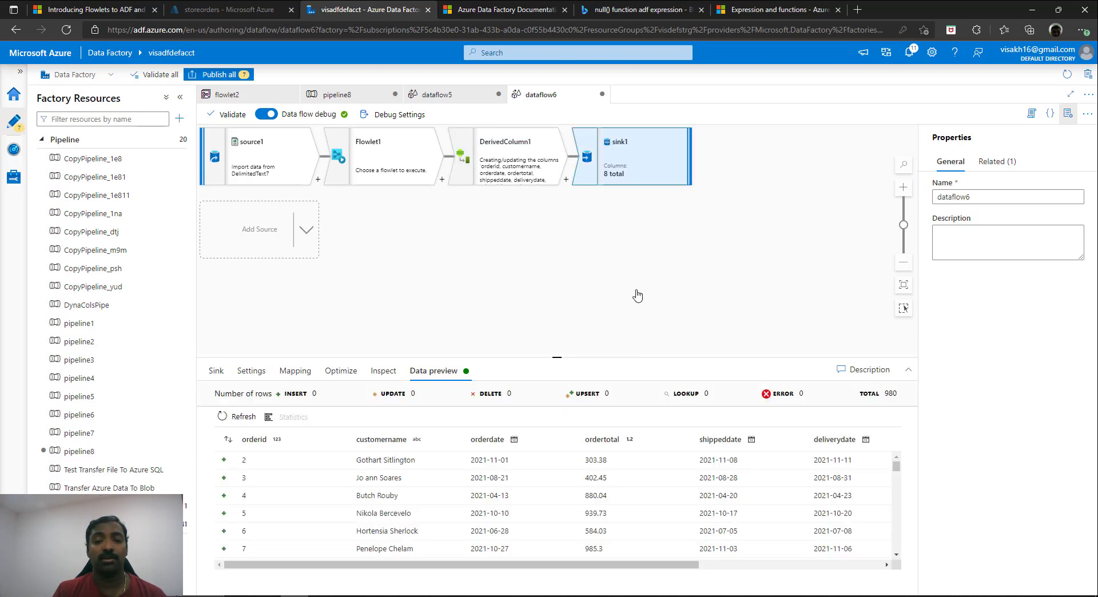
pyautogui.click(283, 374)
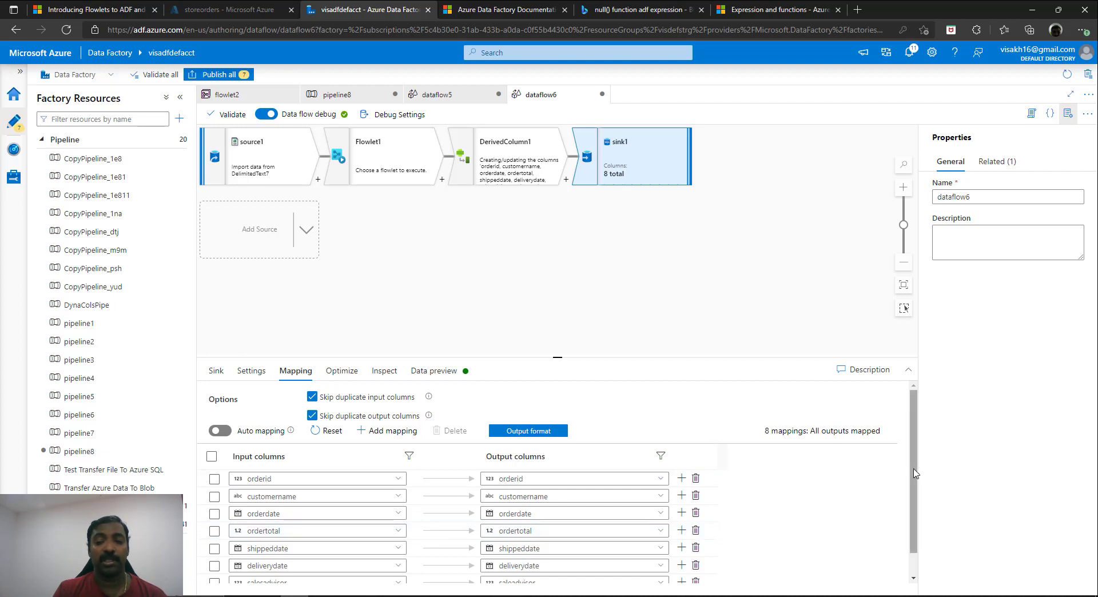
pyautogui.scroll(-1, 915, 549)
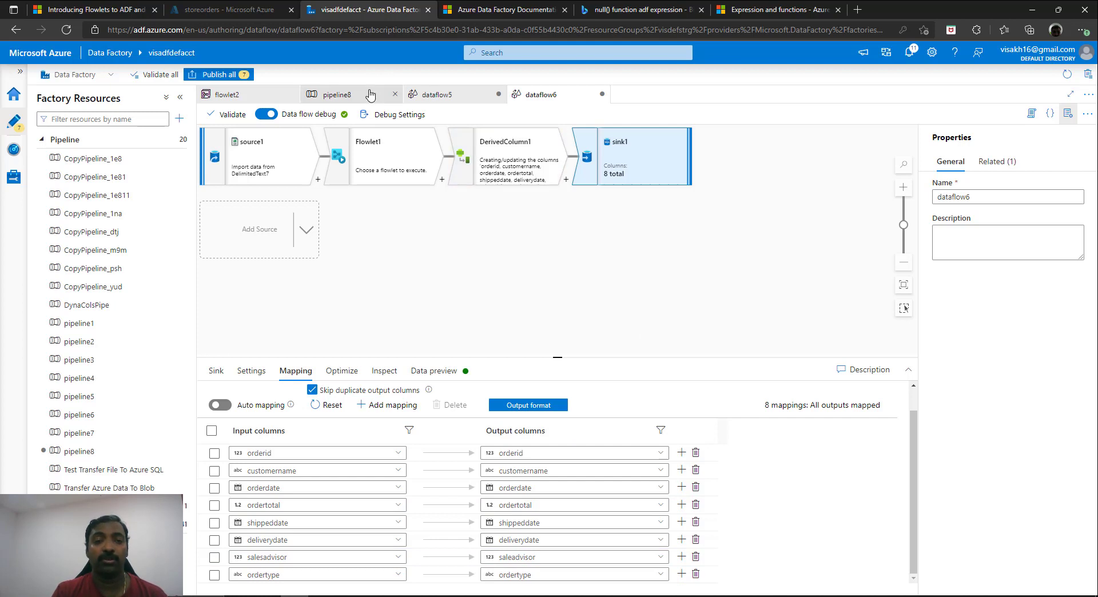
# Connect Data flow1 to Data flow2 on success in pipeline8 and validate the pipeline
pyautogui.click(343, 94)
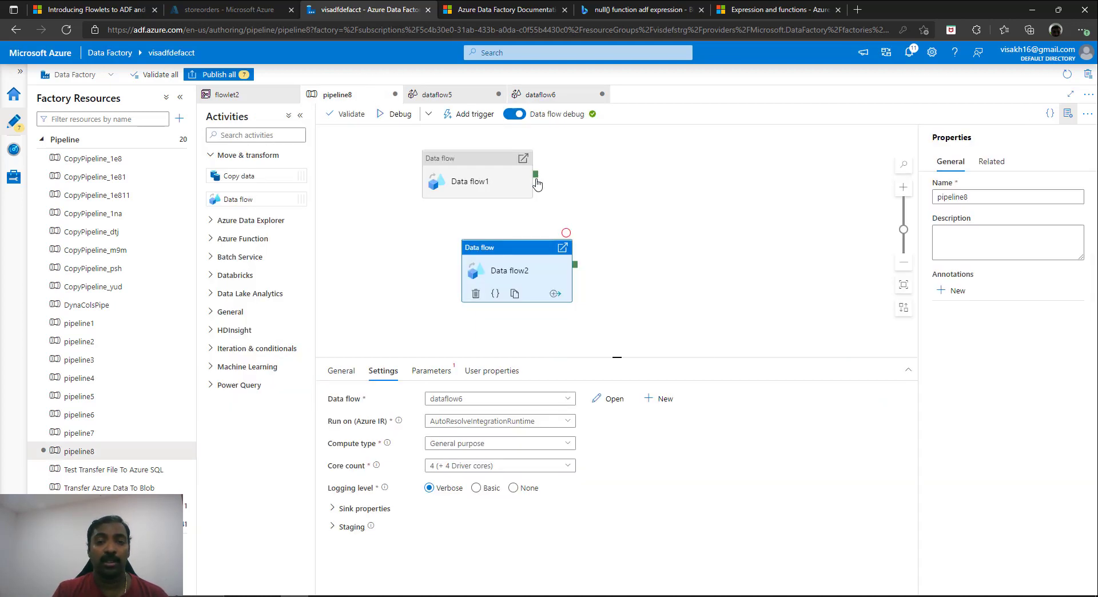
pyautogui.moveTo(536, 174); pyautogui.dragTo(674, 158)
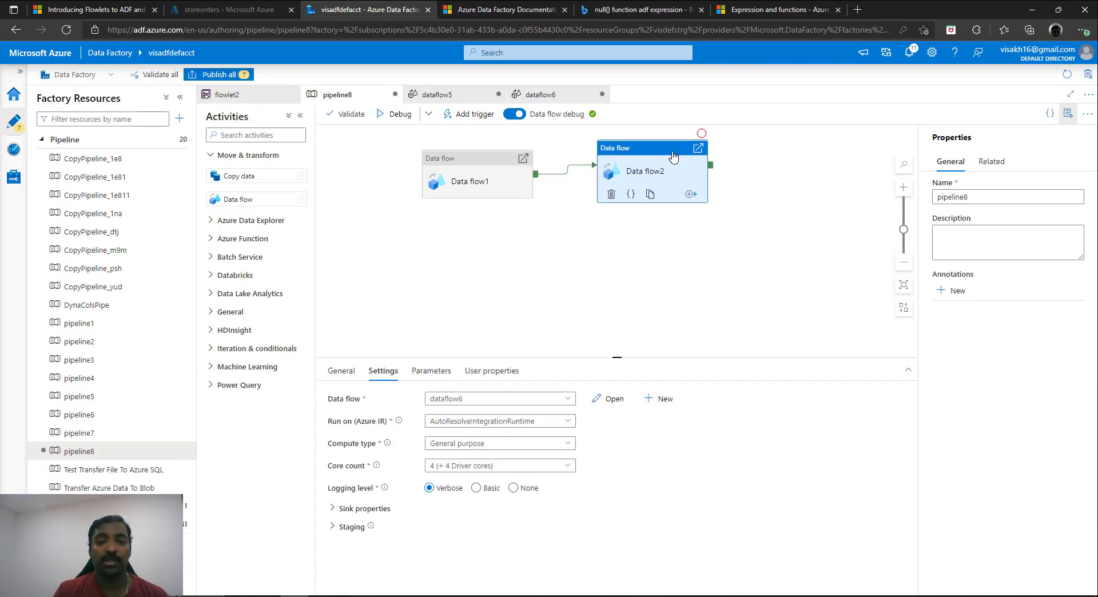
pyautogui.click(348, 115)
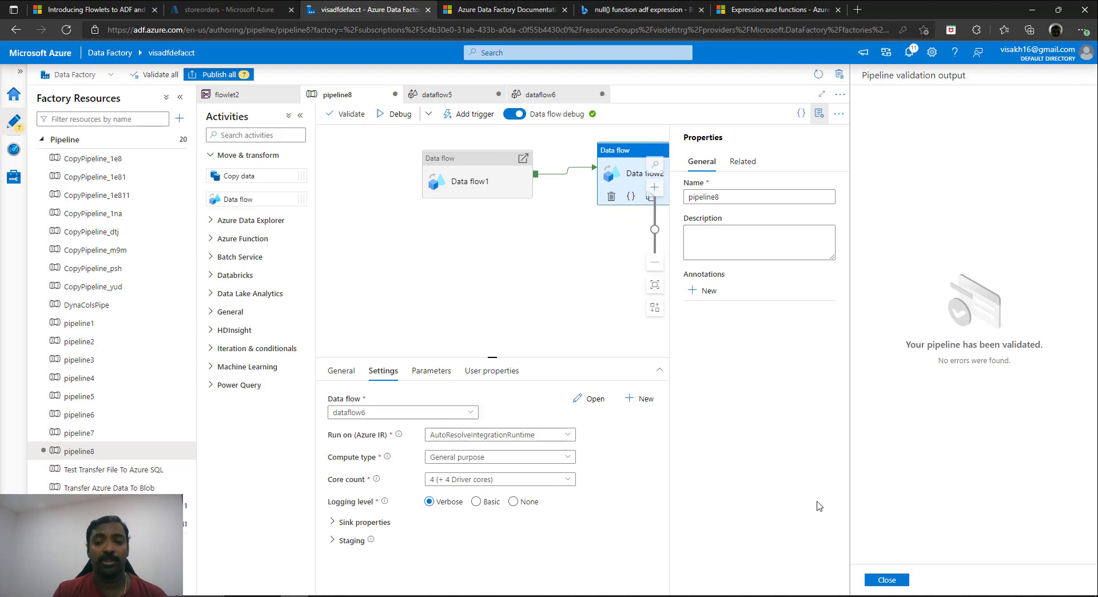
pyautogui.click(887, 580)
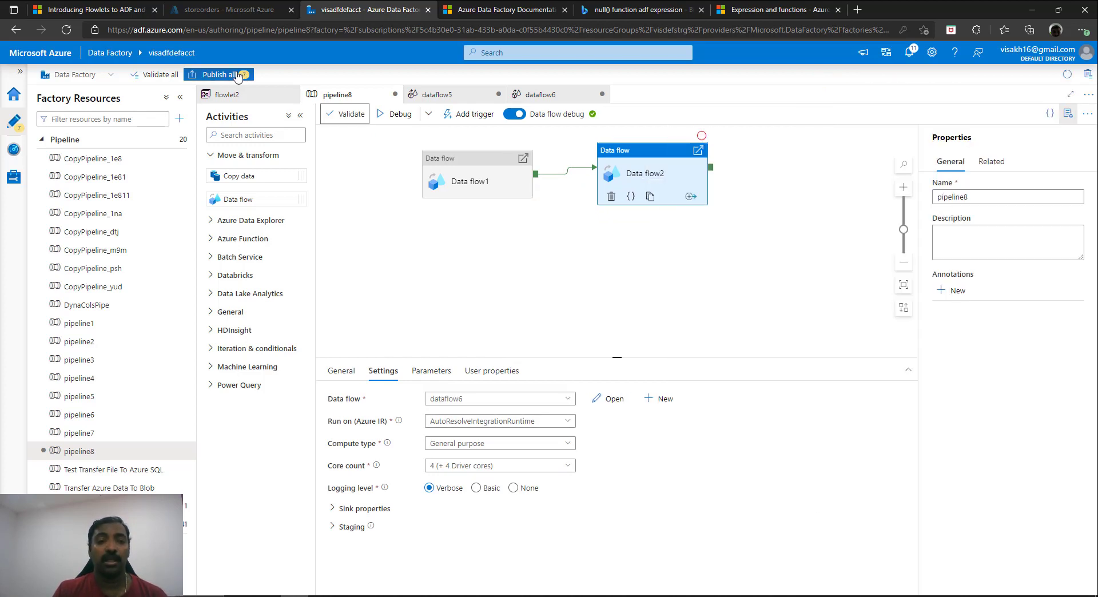
# Publish all pending pipeline, dataset and data flow changes, and dismiss the publishing notifications
pyautogui.click(217, 74)
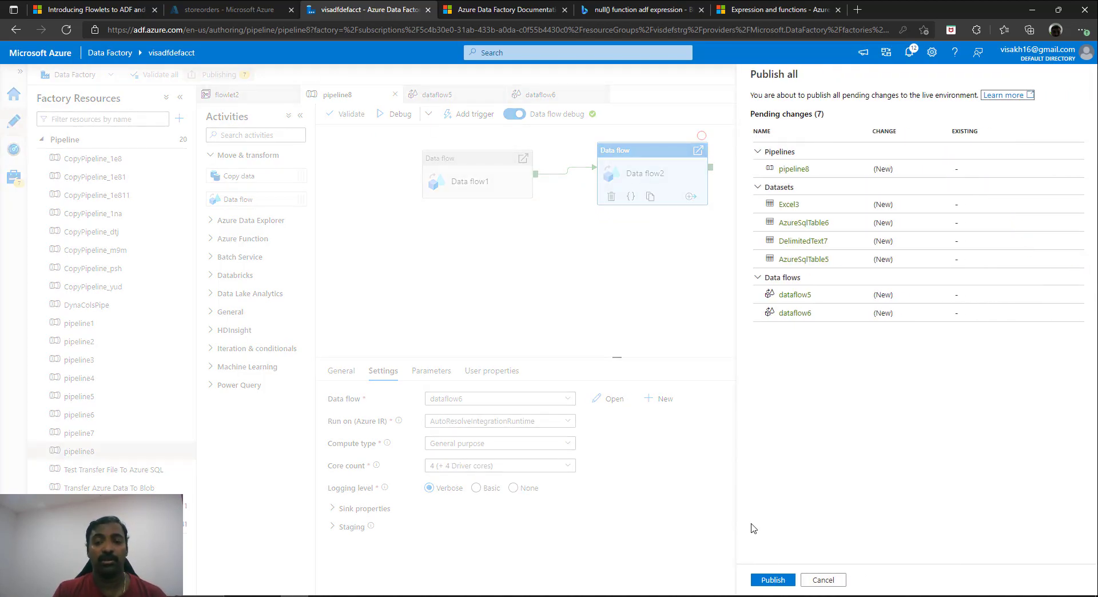
pyautogui.click(781, 580)
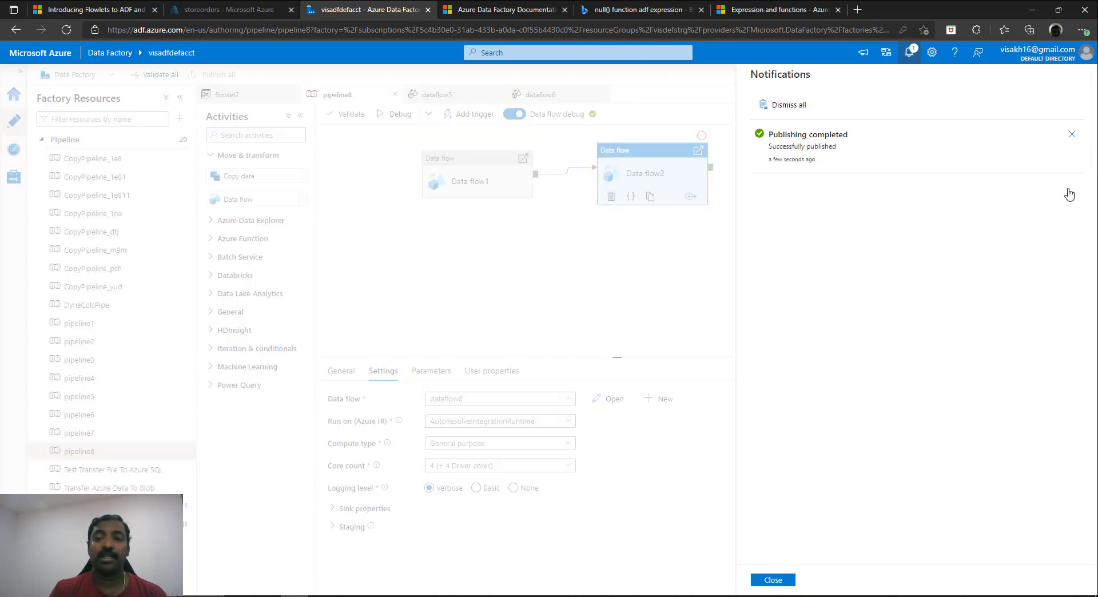
pyautogui.click(785, 580)
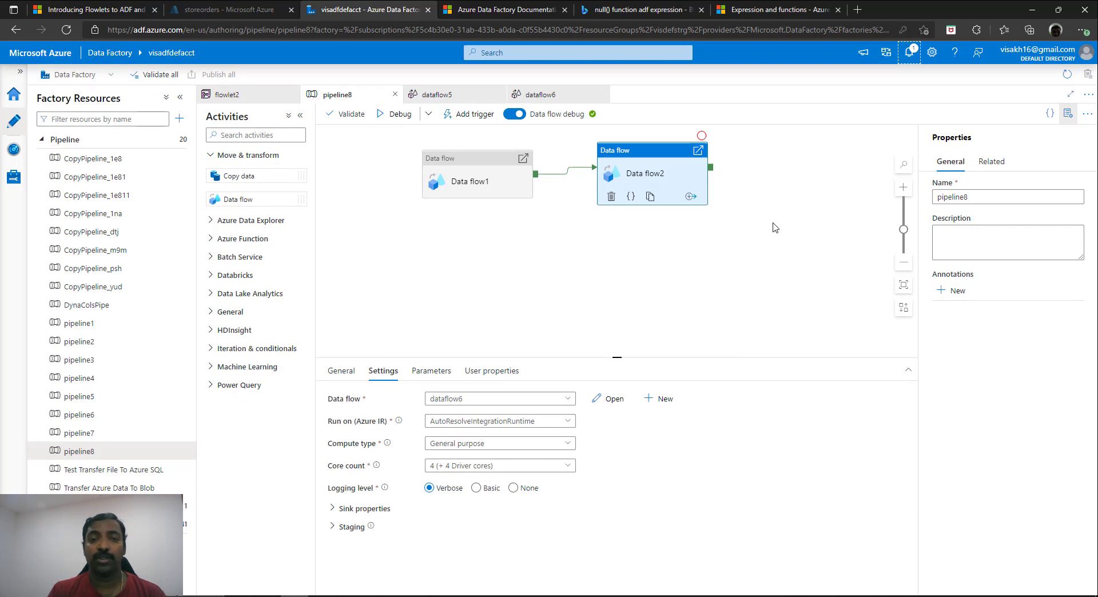
# Trigger an immediate run of pipeline8 and refresh its activity runs to check both data flows
pyautogui.click(487, 116)
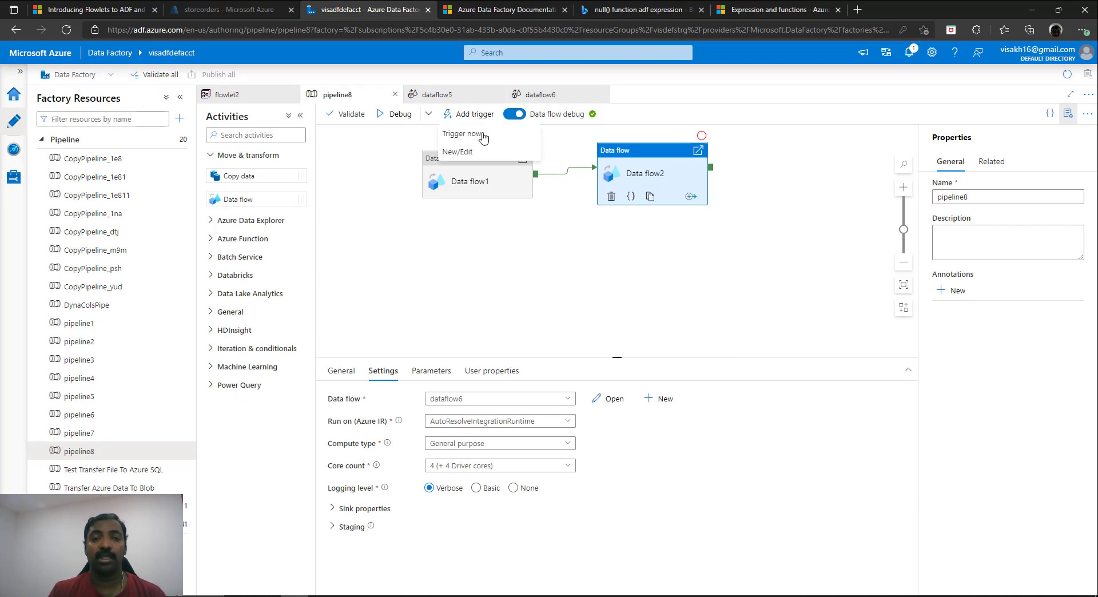
pyautogui.click(461, 133)
pyautogui.click(786, 580)
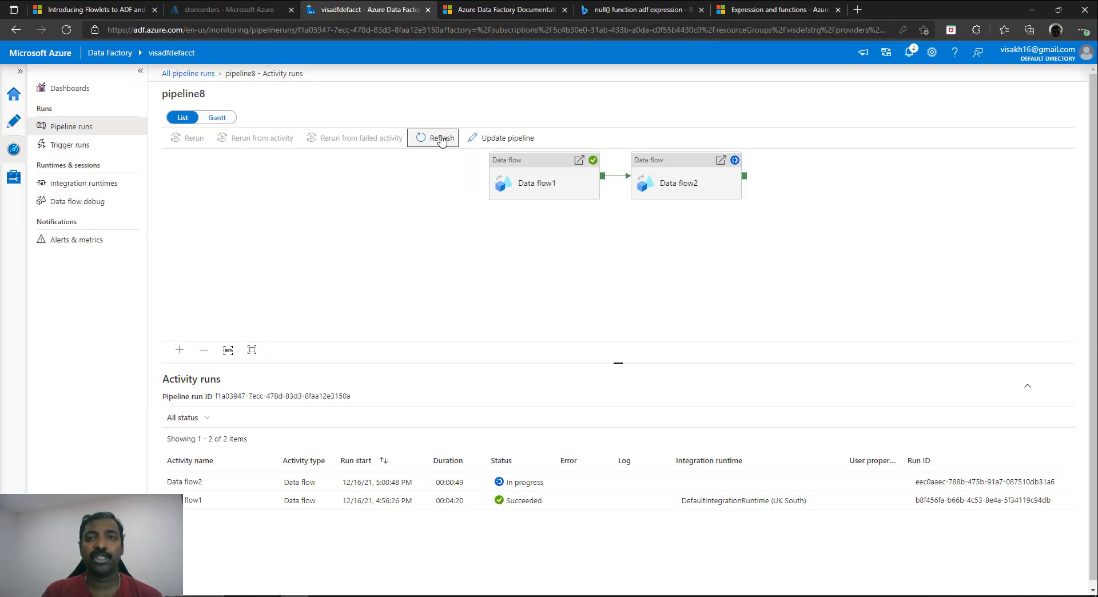
pyautogui.click(441, 141)
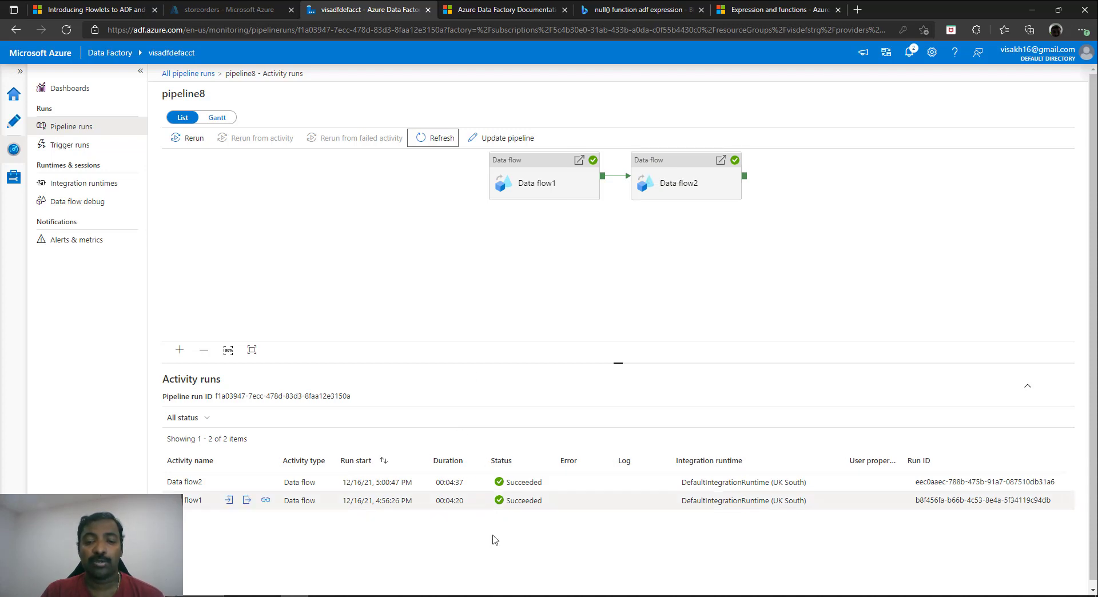
# Switch to the EcomOrders workbook in Excel and sort the orders by customername from A to Z
pyautogui.moveTo(548, 595)
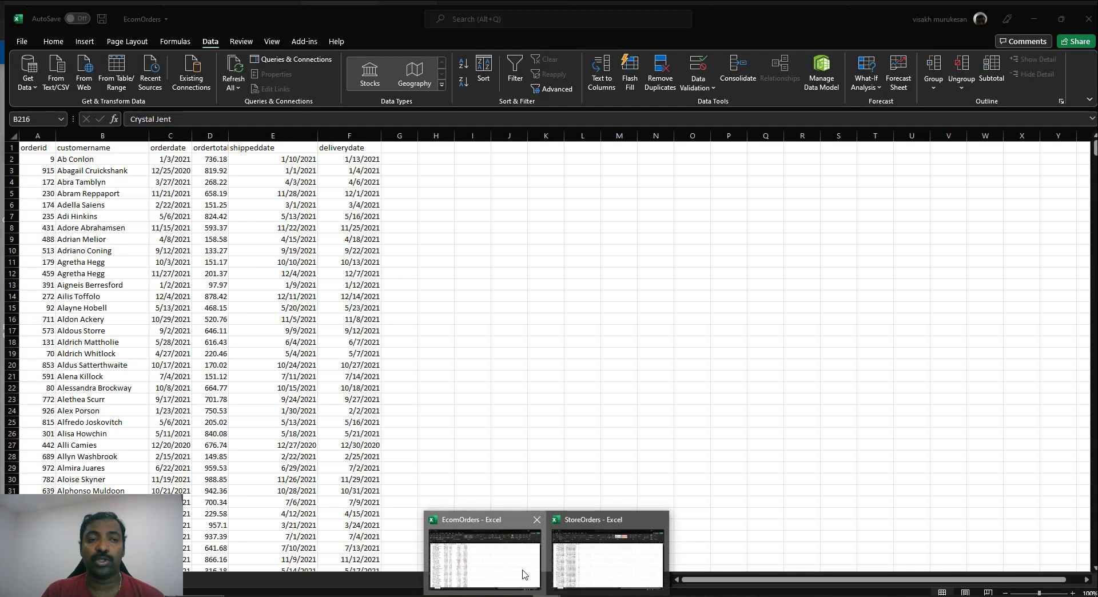
pyautogui.click(494, 550)
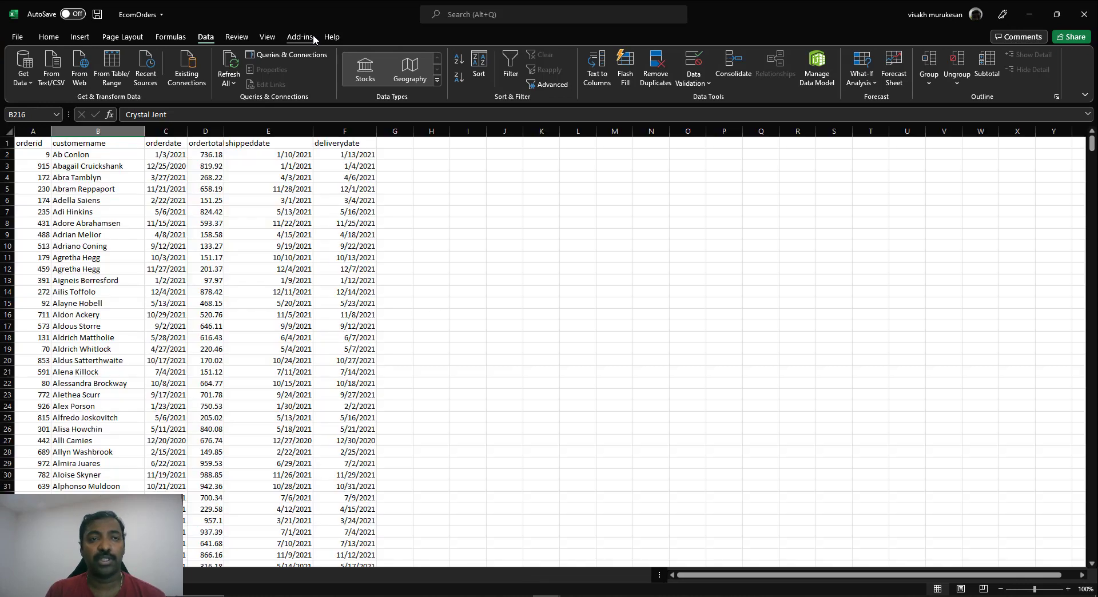
pyautogui.click(480, 67)
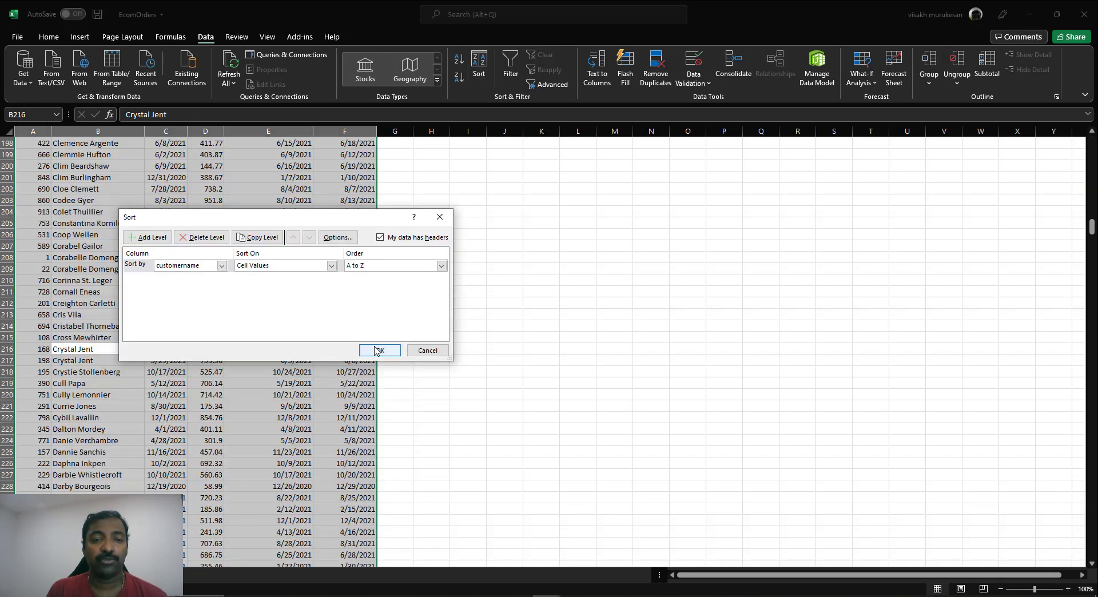
pyautogui.click(378, 350)
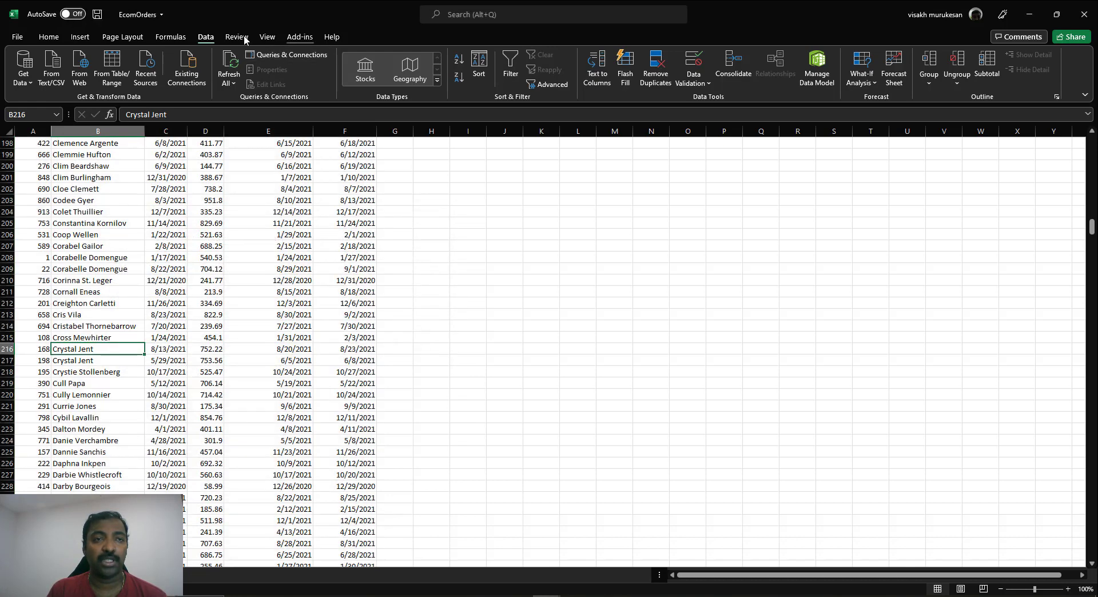
# Compare the repeated customer's orders in rows 216 and 217, and copy the customer name from cell B217
pyautogui.click(101, 359)
pyautogui.click(102, 350)
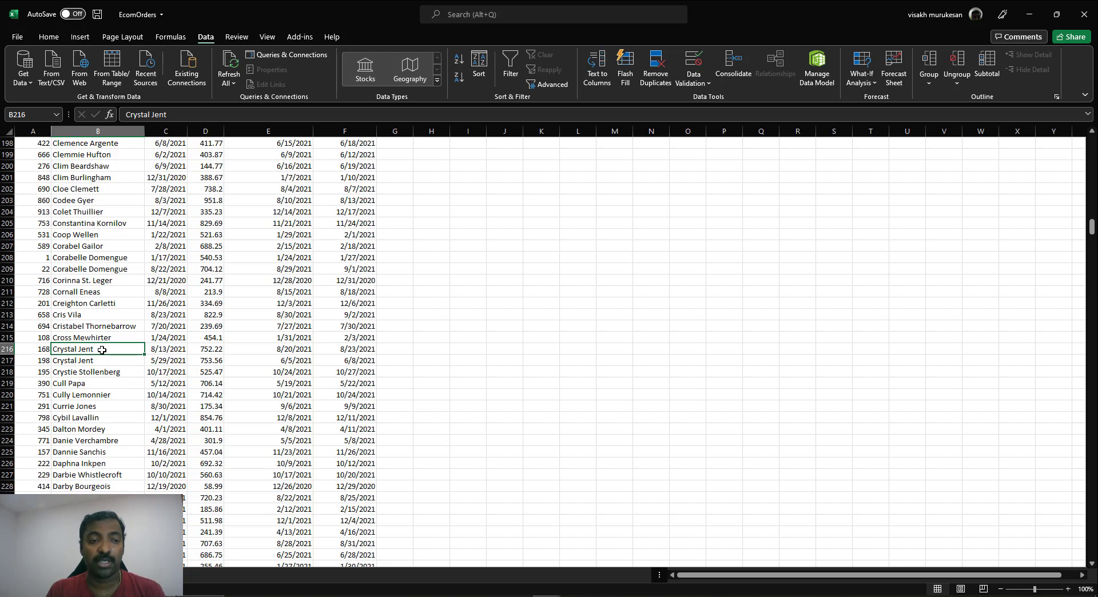
pyautogui.click(96, 361)
pyautogui.hotkey('ctrl', 'c')
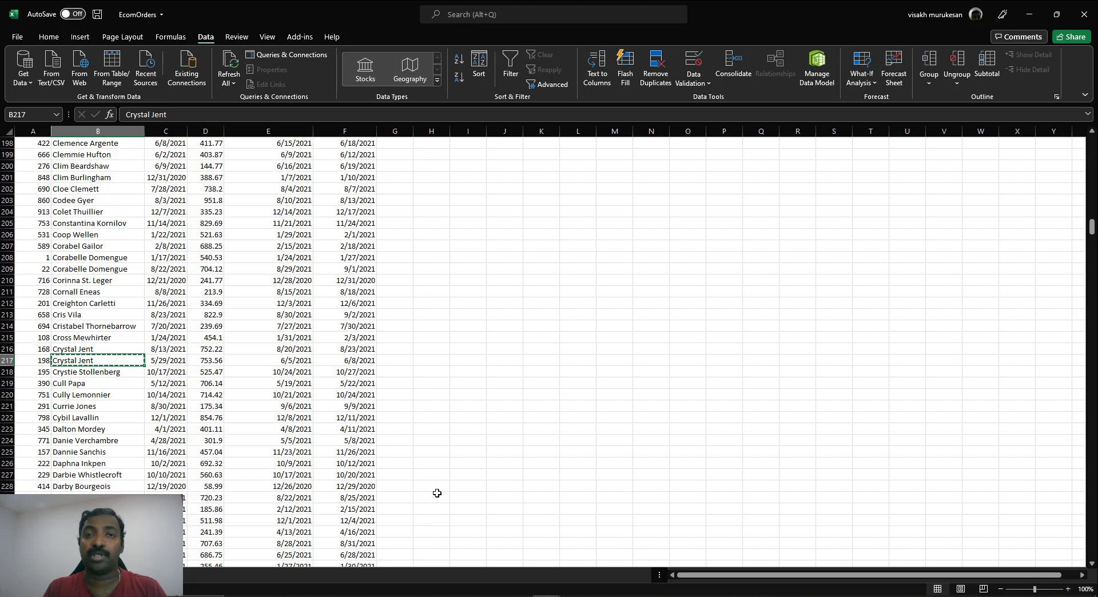
# Switch to SQL Server Management Studio and replace the customername filter value in the Orders query with the copied customer name
pyautogui.moveTo(378, 595)
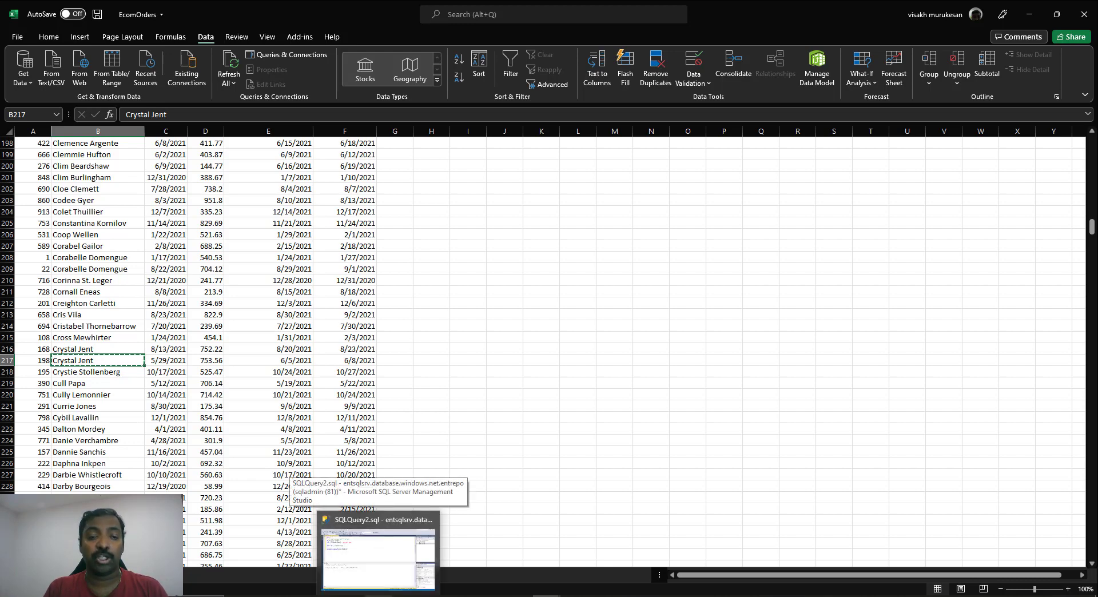
pyautogui.click(378, 558)
pyautogui.click(329, 195)
pyautogui.click(197, 119)
pyautogui.moveTo(211, 130); pyautogui.dragTo(293, 130)
pyautogui.click(292, 130)
pyautogui.press('Return')
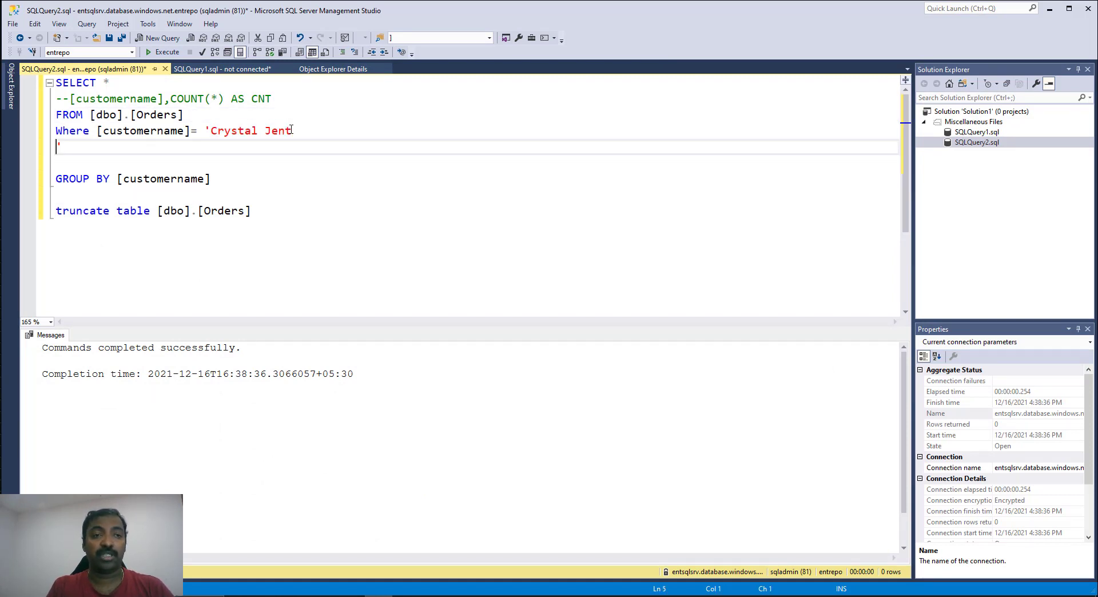
pyautogui.press('BackSpace')
pyautogui.press('End')
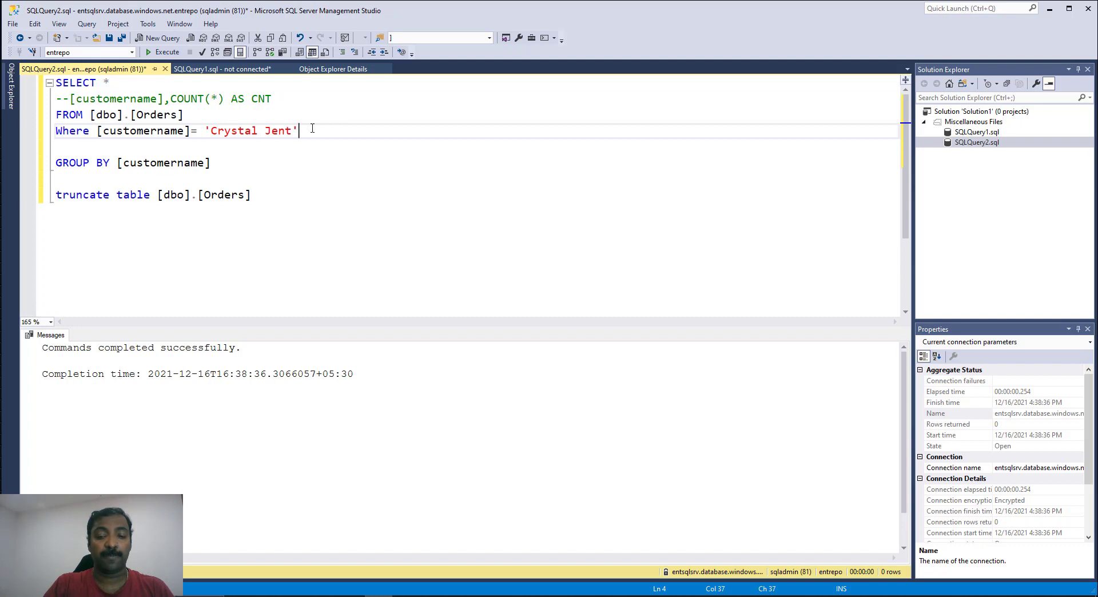
# Add the condition AND Ordertype = 'Ecom Orders' below the customername filter and run the SELECT query
pyautogui.press('Return')
pyautogui.write('AND ')
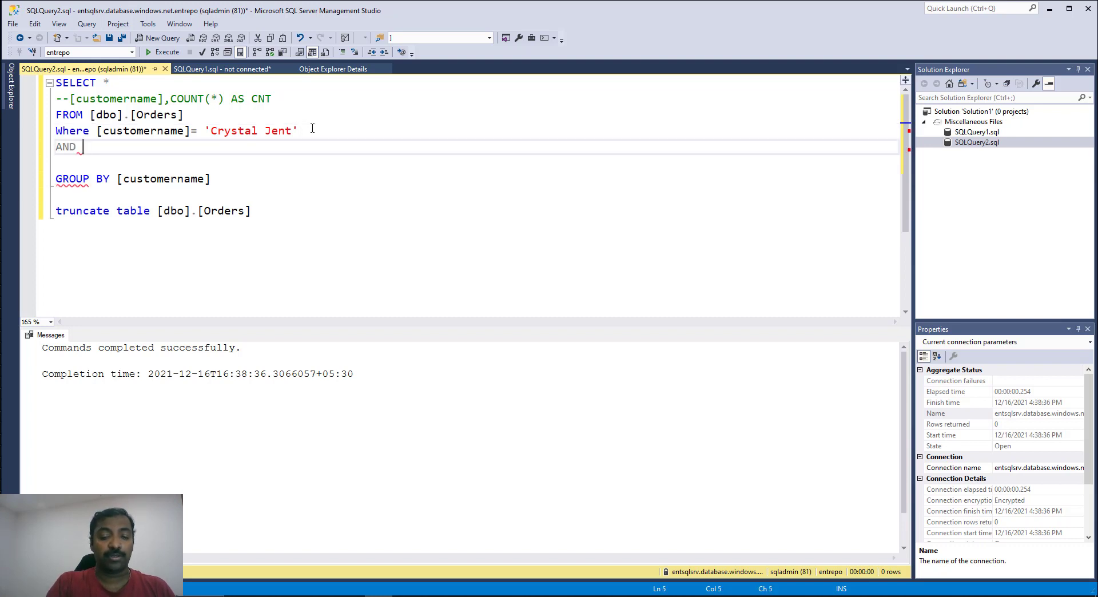
pyautogui.write("Ordertype = 'Ec")
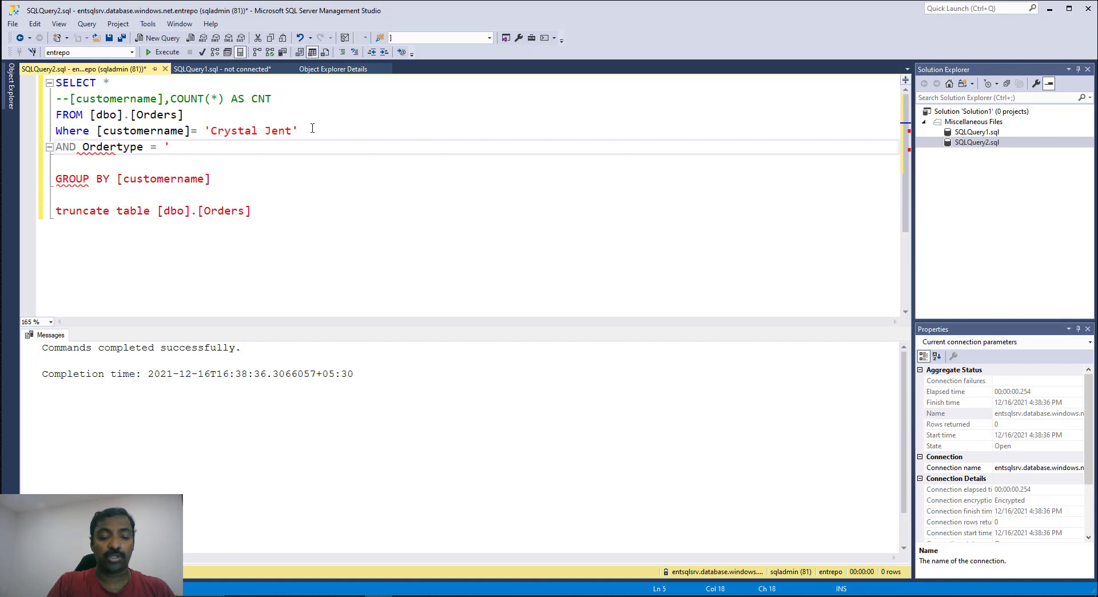
pyautogui.write("om Orders'")
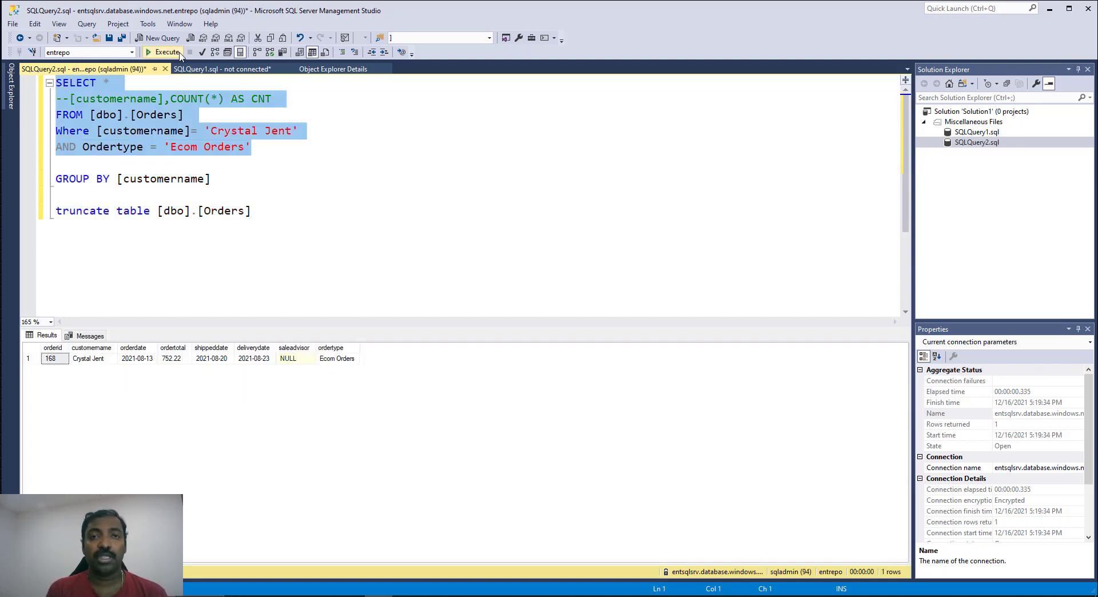
pyautogui.click(225, 99)
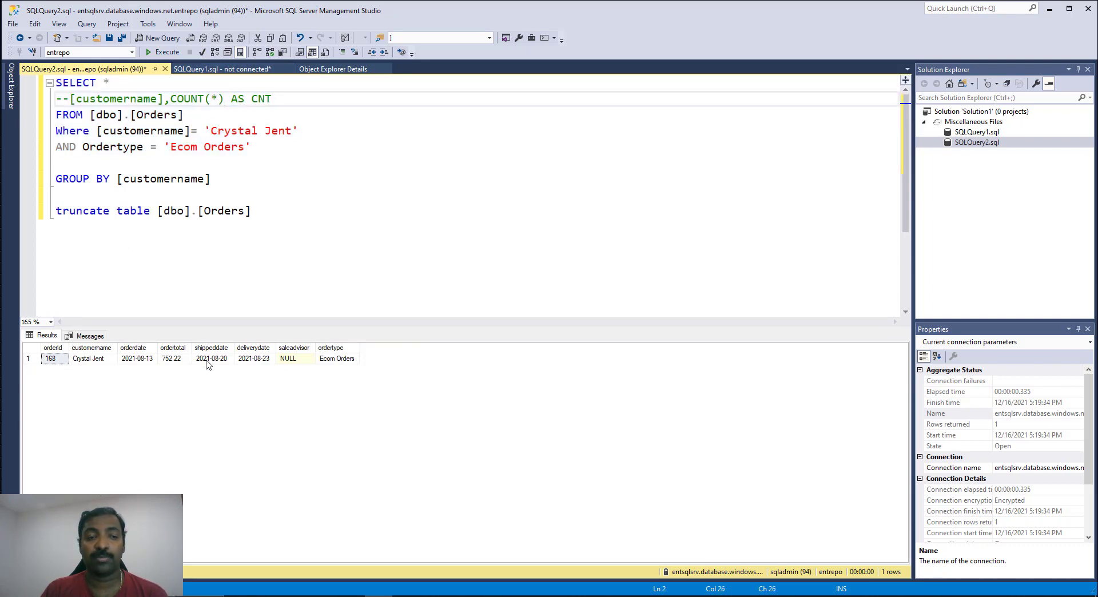
# Compare the returned order's date and ID with the customer's two orders in rows 216 and 217 of the EcomOrders workbook in Excel
pyautogui.click(150, 363)
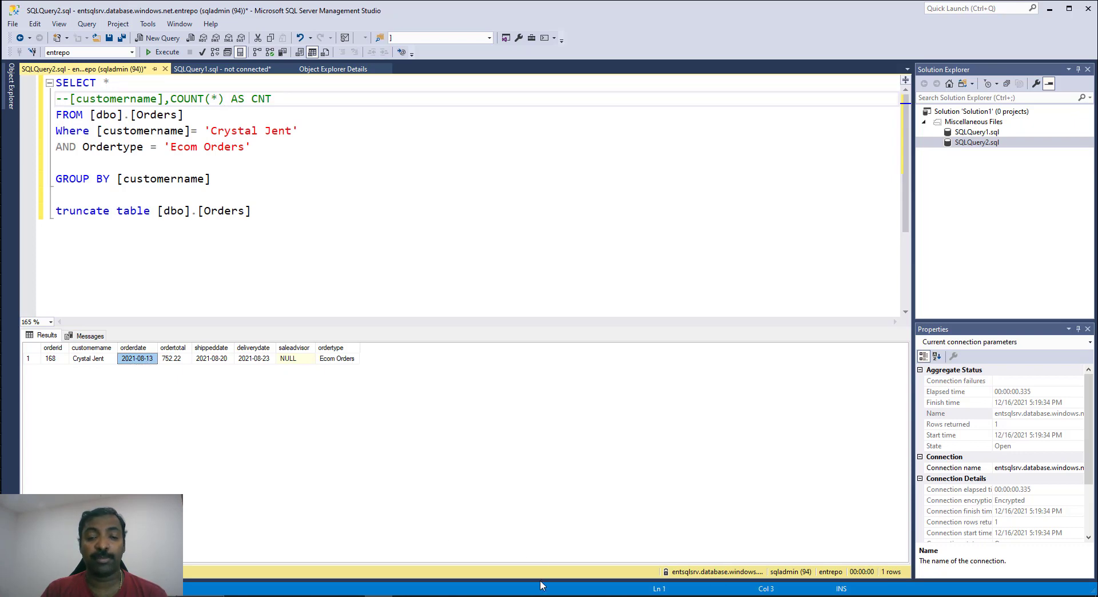
pyautogui.moveTo(546, 595)
pyautogui.click(515, 566)
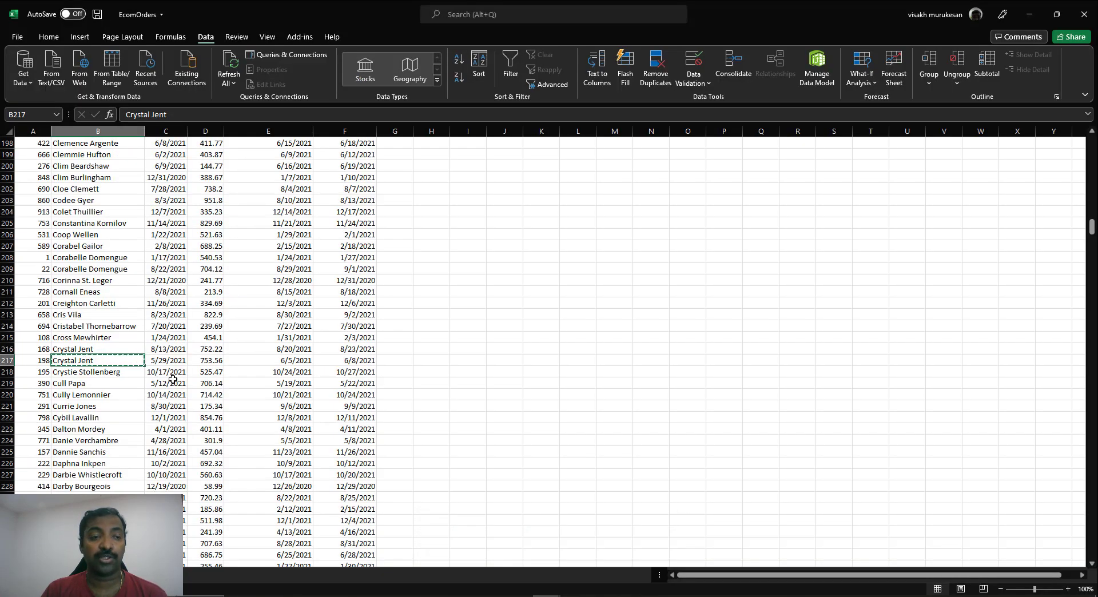
pyautogui.click(154, 351)
pyautogui.click(165, 359)
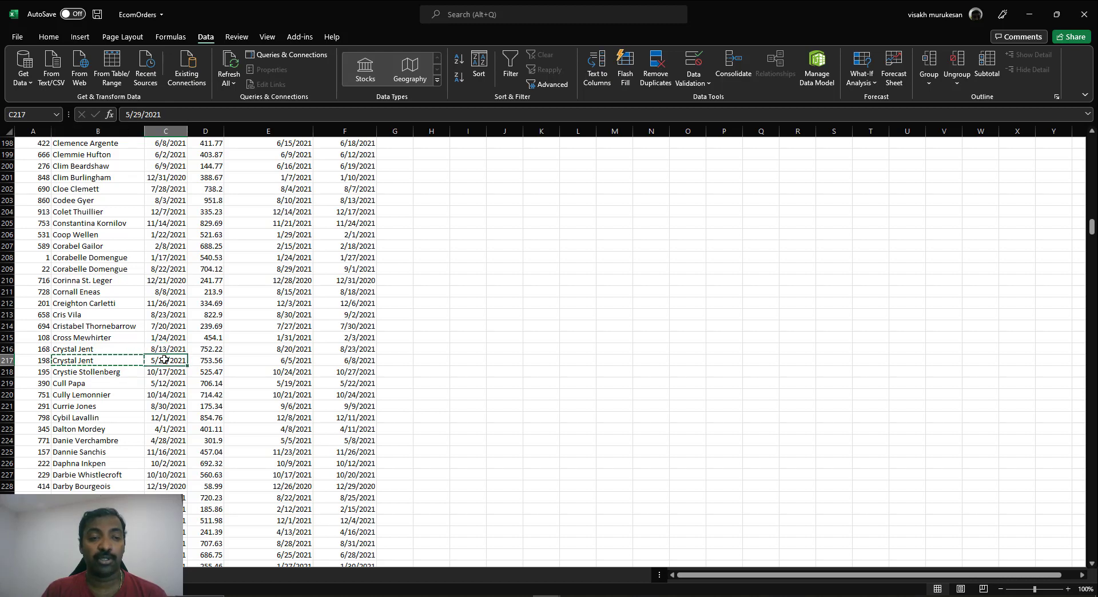
pyautogui.click(168, 349)
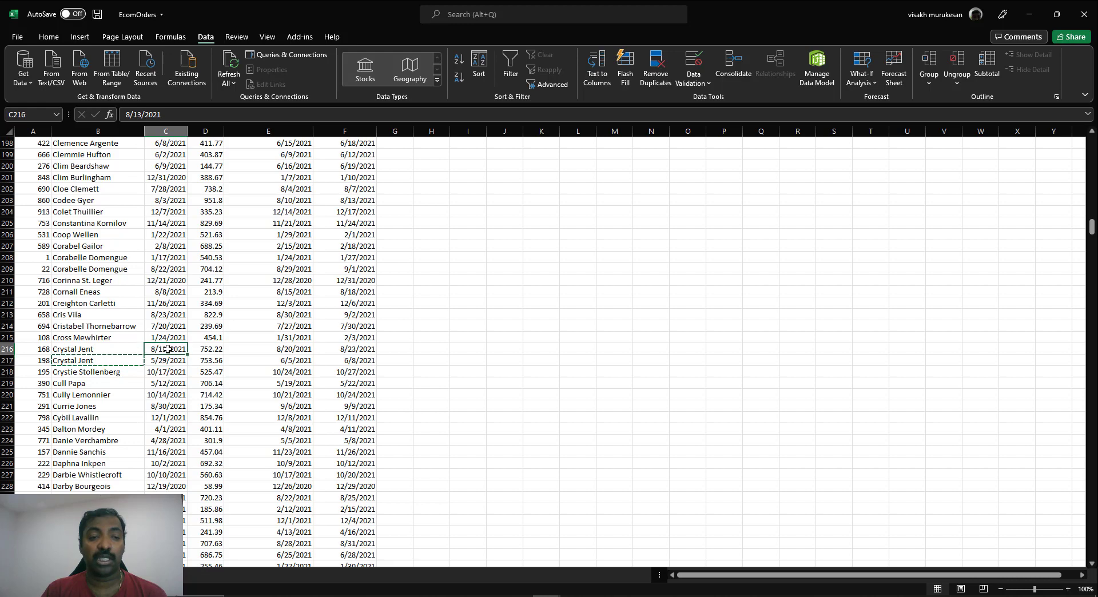
pyautogui.click(44, 350)
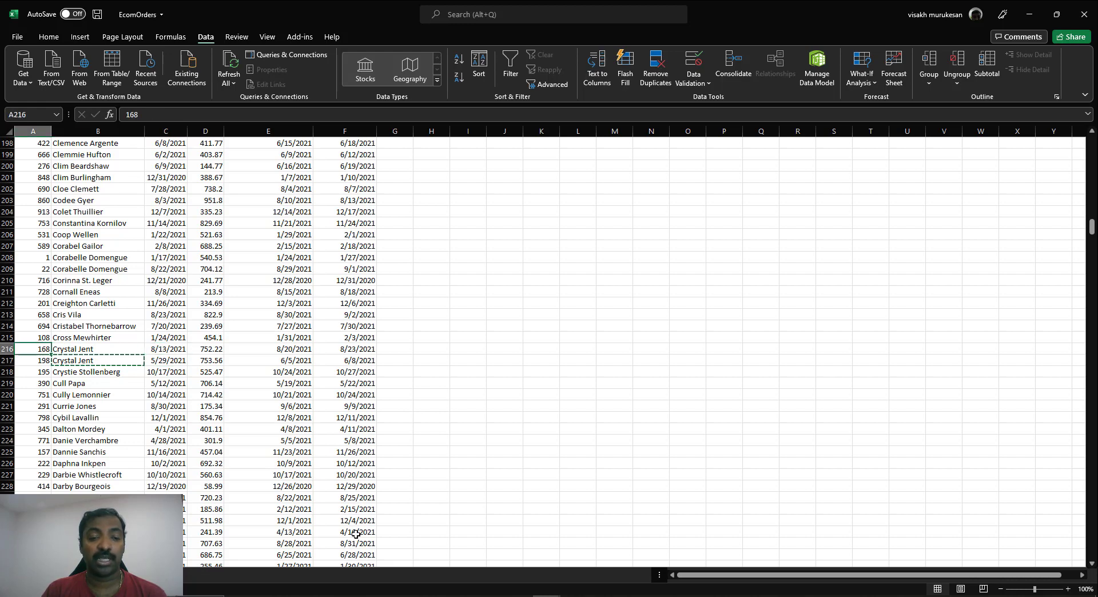
pyautogui.hotkey('alt', 'Tab')
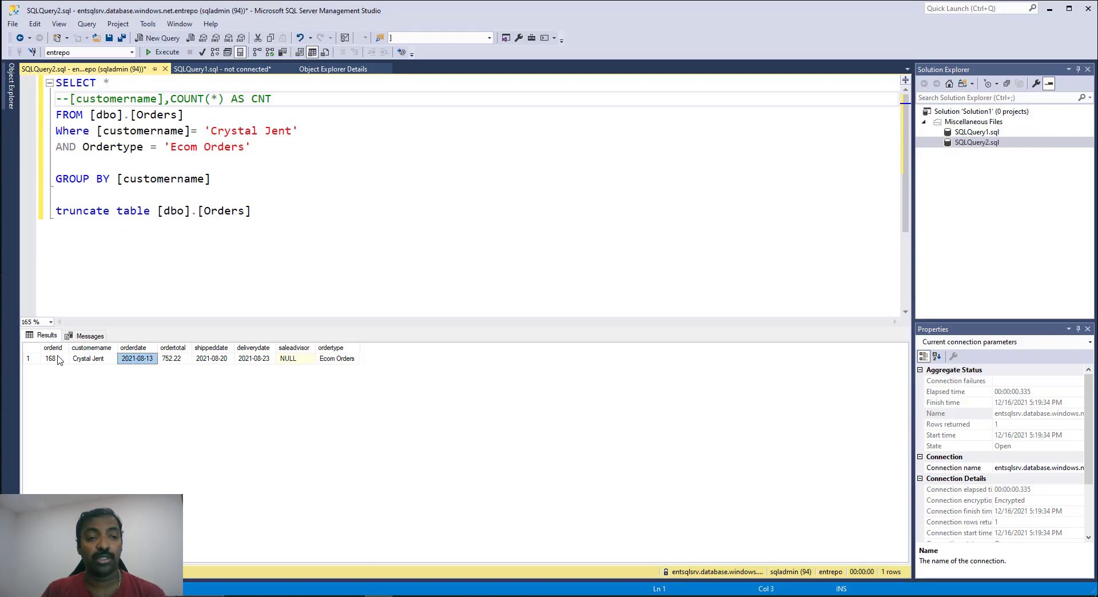
pyautogui.click(56, 359)
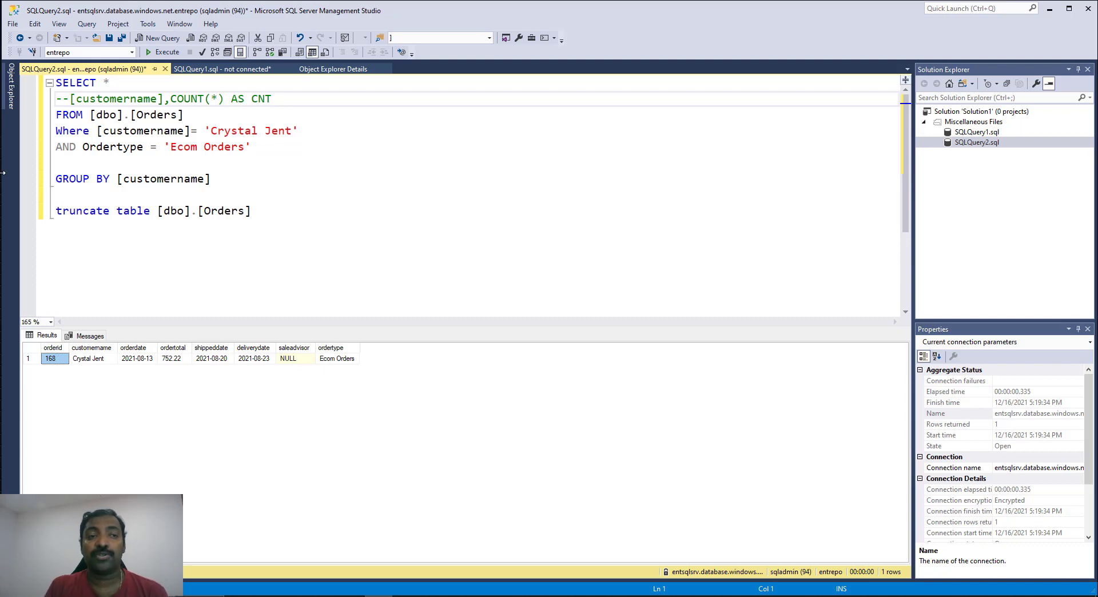
# Replace the asterisk in the SELECT with the commented-out column list [customername],COUNT(*) AS CNT, removing its comment marks
pyautogui.click(70, 98)
pyautogui.press('BackSpace')
pyautogui.press('BackSpace')
pyautogui.press('BackSpace')
pyautogui.press('BackSpace')
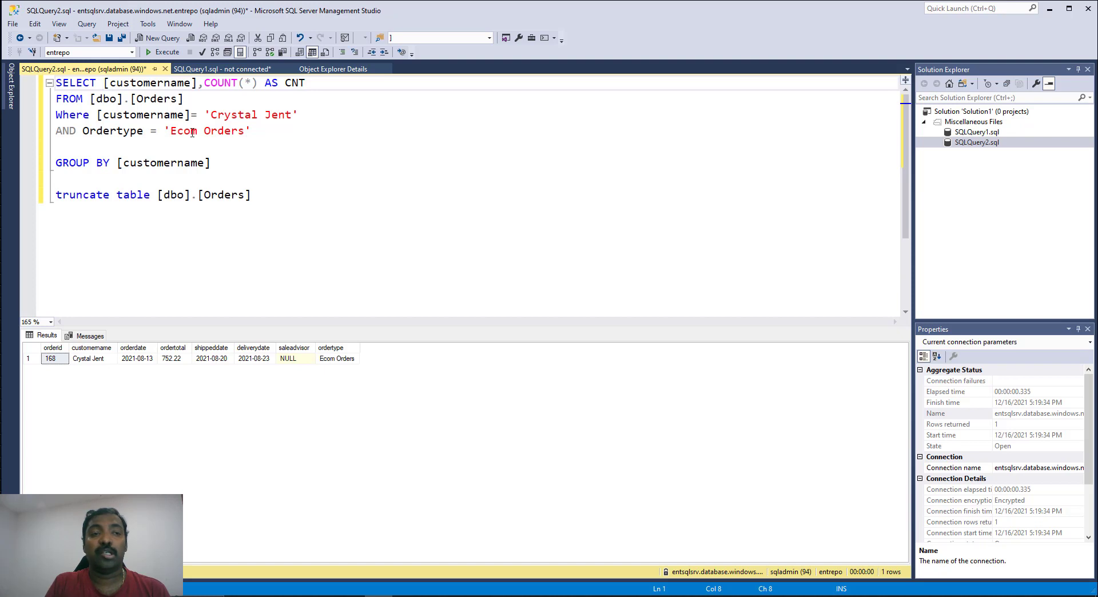
# Comment out the Where customername and AND Ordertype condition lines of the query
pyautogui.moveTo(262, 143); pyautogui.dragTo(34, 118)
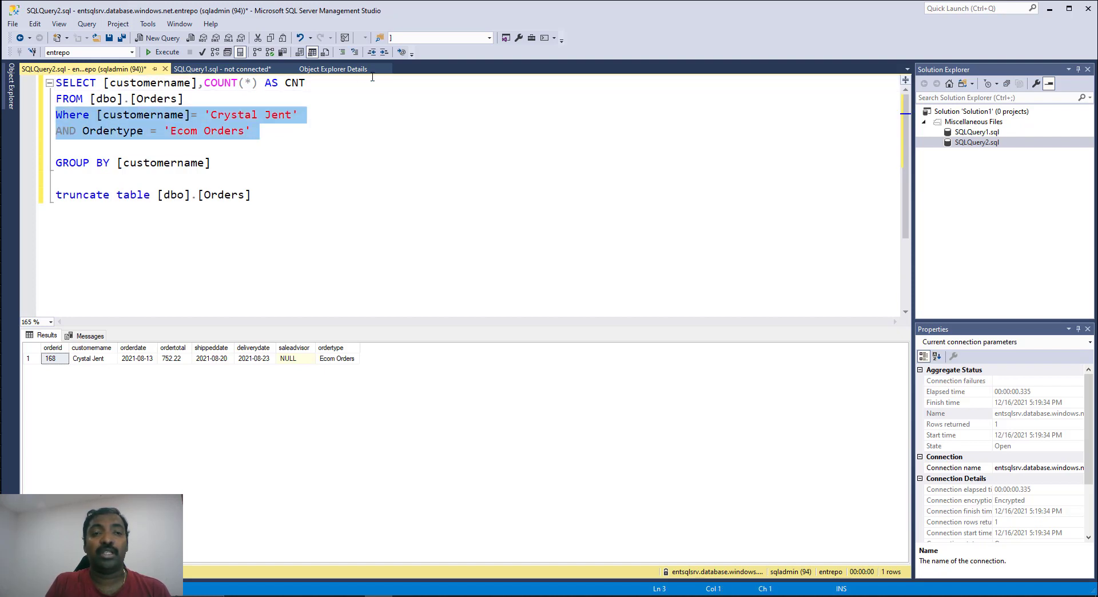
pyautogui.hotkey('ctrl', 'k')
pyautogui.hotkey('ctrl', 'c')
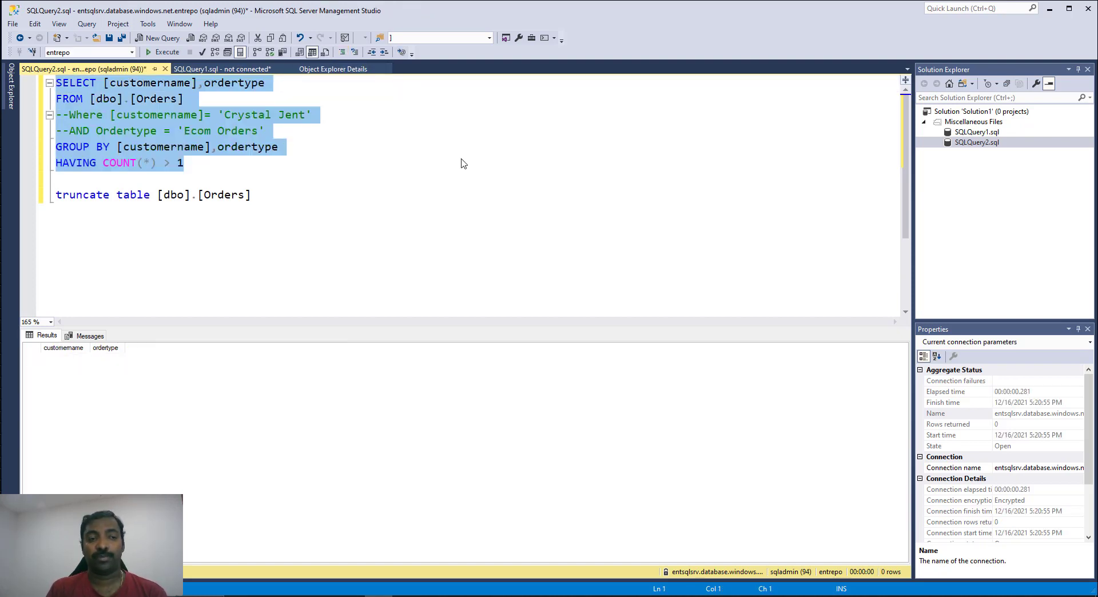